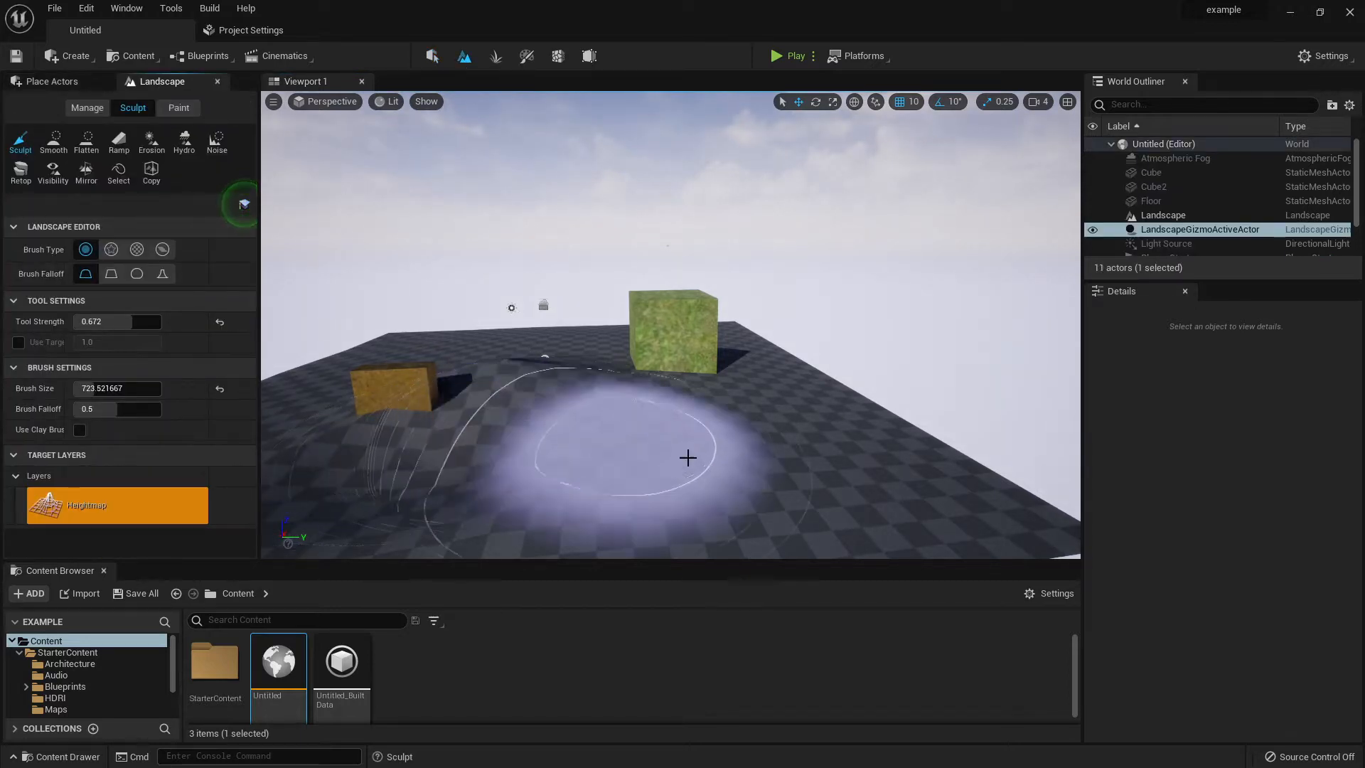
# Step: Sculpt a raised hill on the landscape in front of the green cube with the Sculpt brush
pyautogui.moveTo(725, 457); pyautogui.dragTo(639, 465)
pyautogui.scroll(-3, 781, 436)
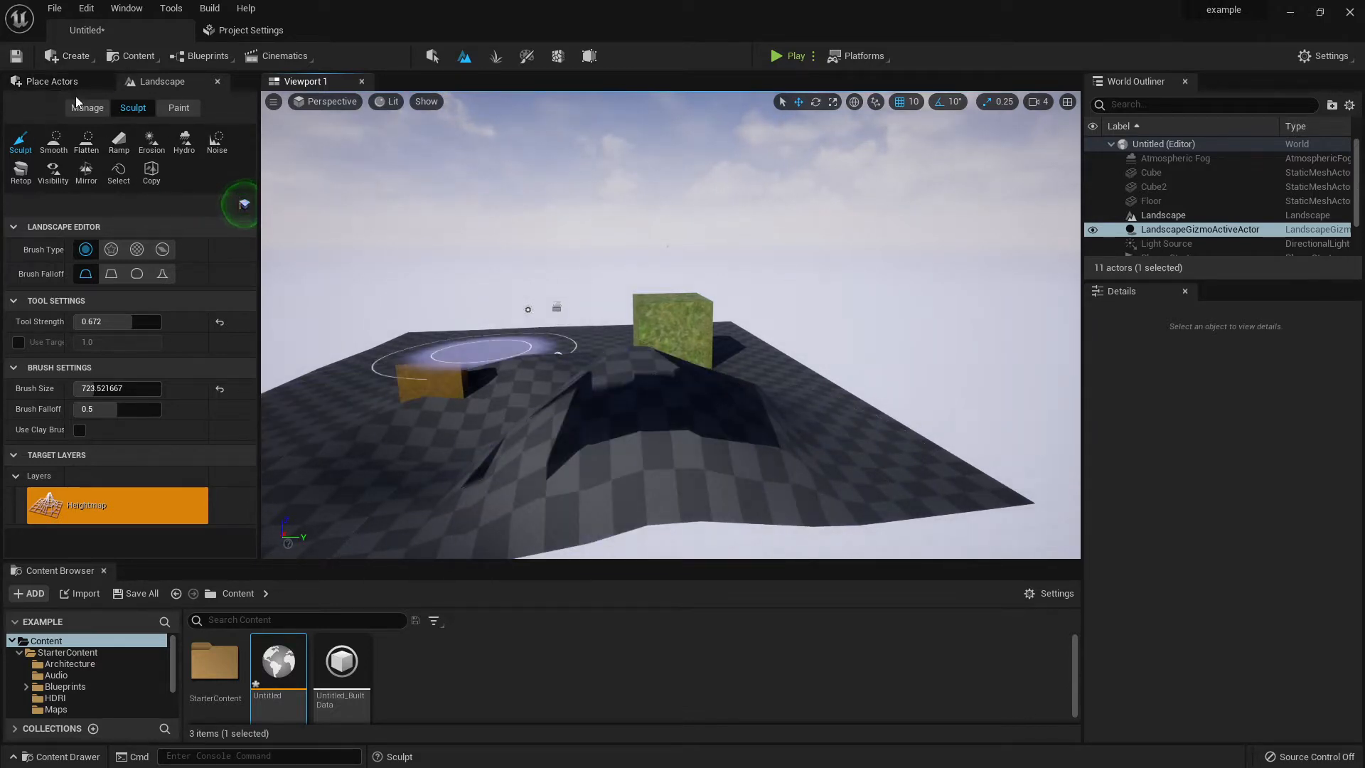
# Step: Switch to landscape management and add a row of components along the near edge of the landscape with brush size 1
pyautogui.click(100, 109)
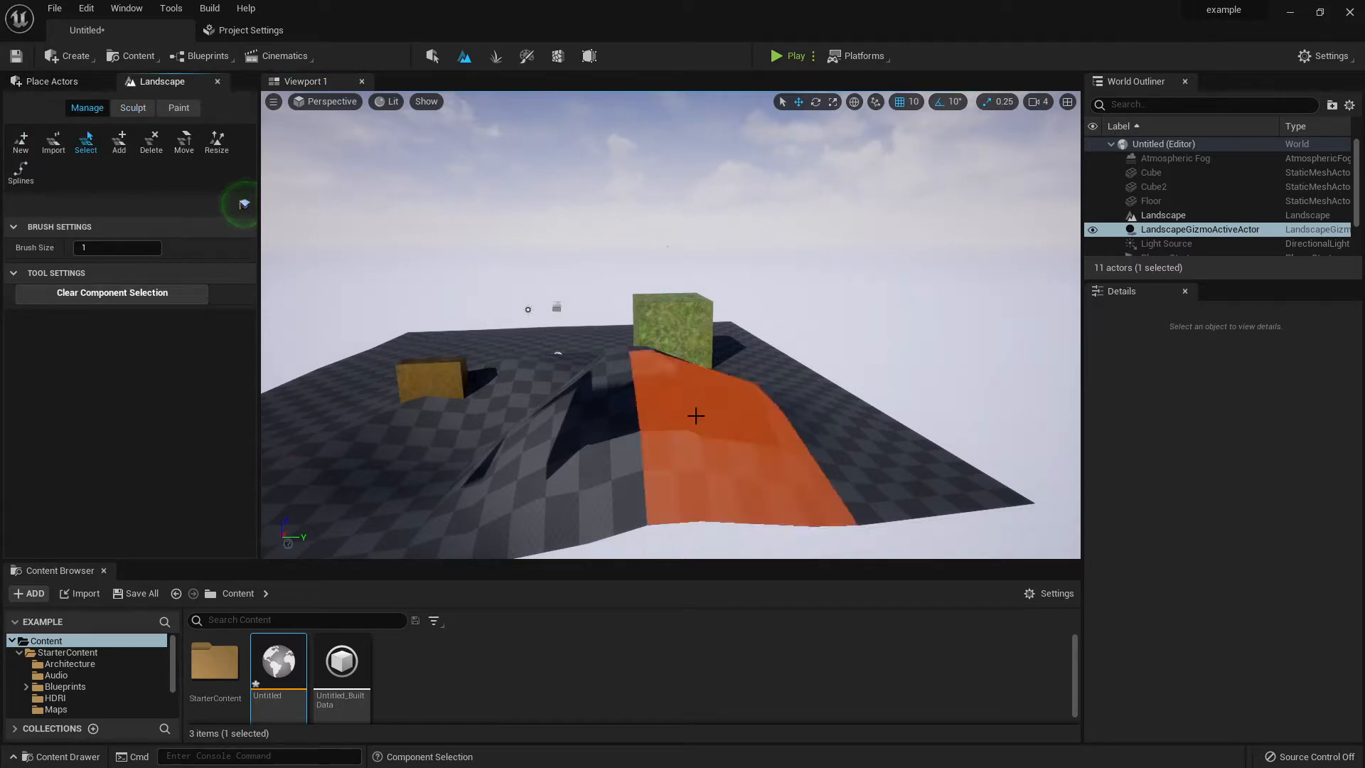
pyautogui.click(21, 140)
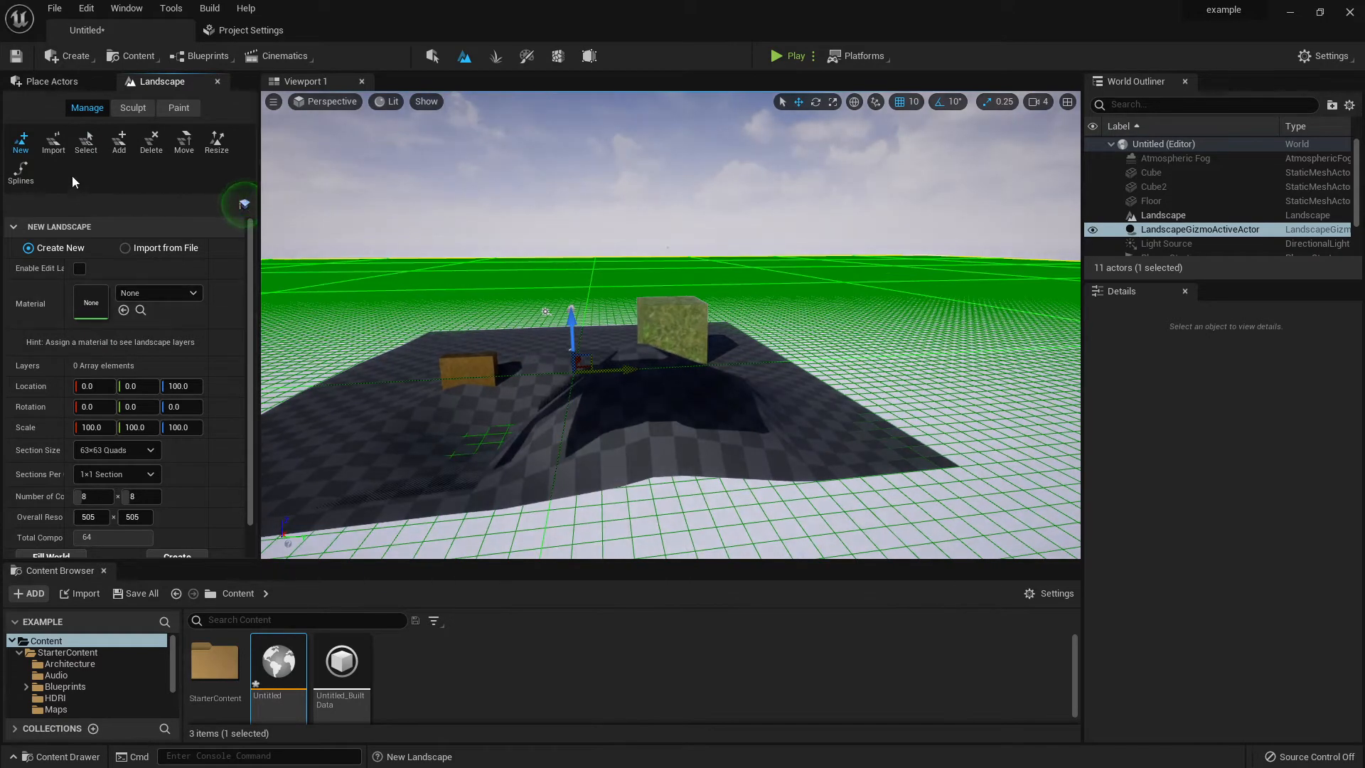
pyautogui.click(66, 145)
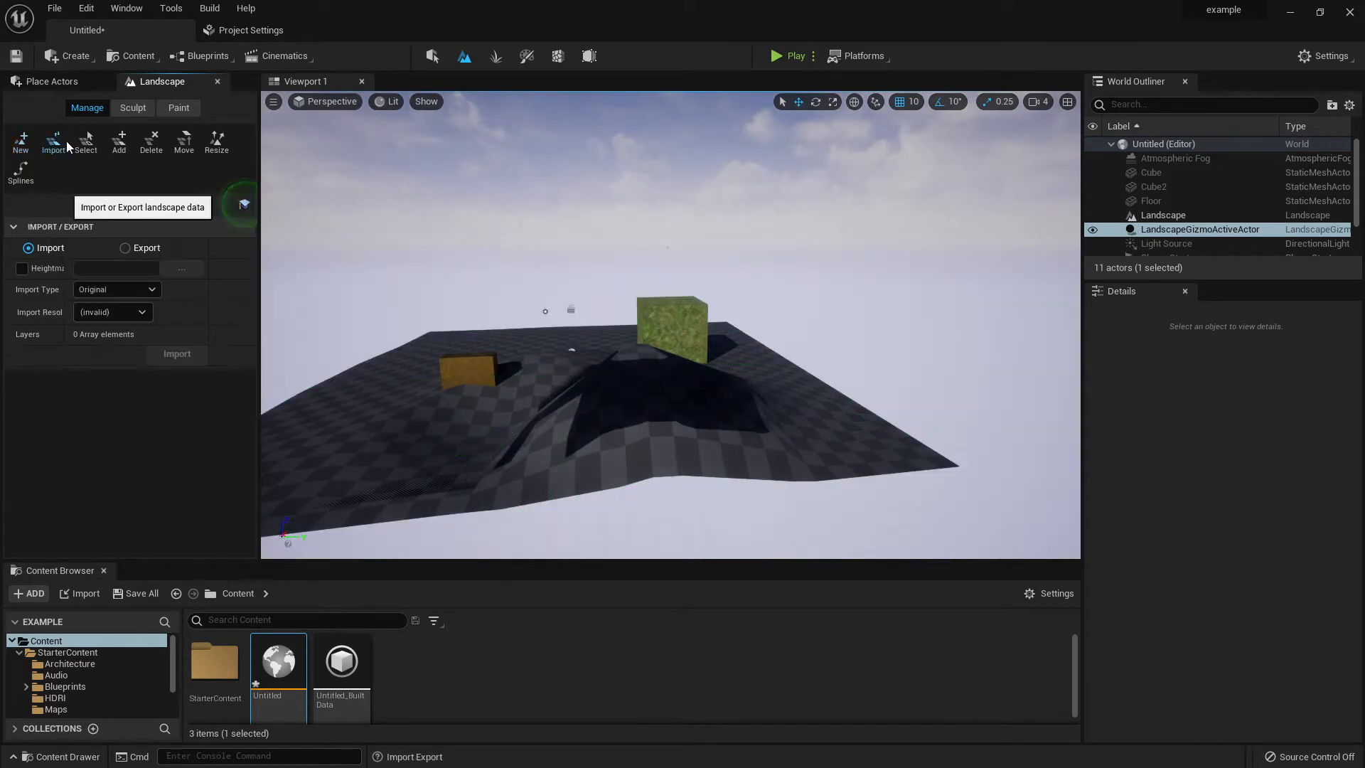
pyautogui.click(123, 145)
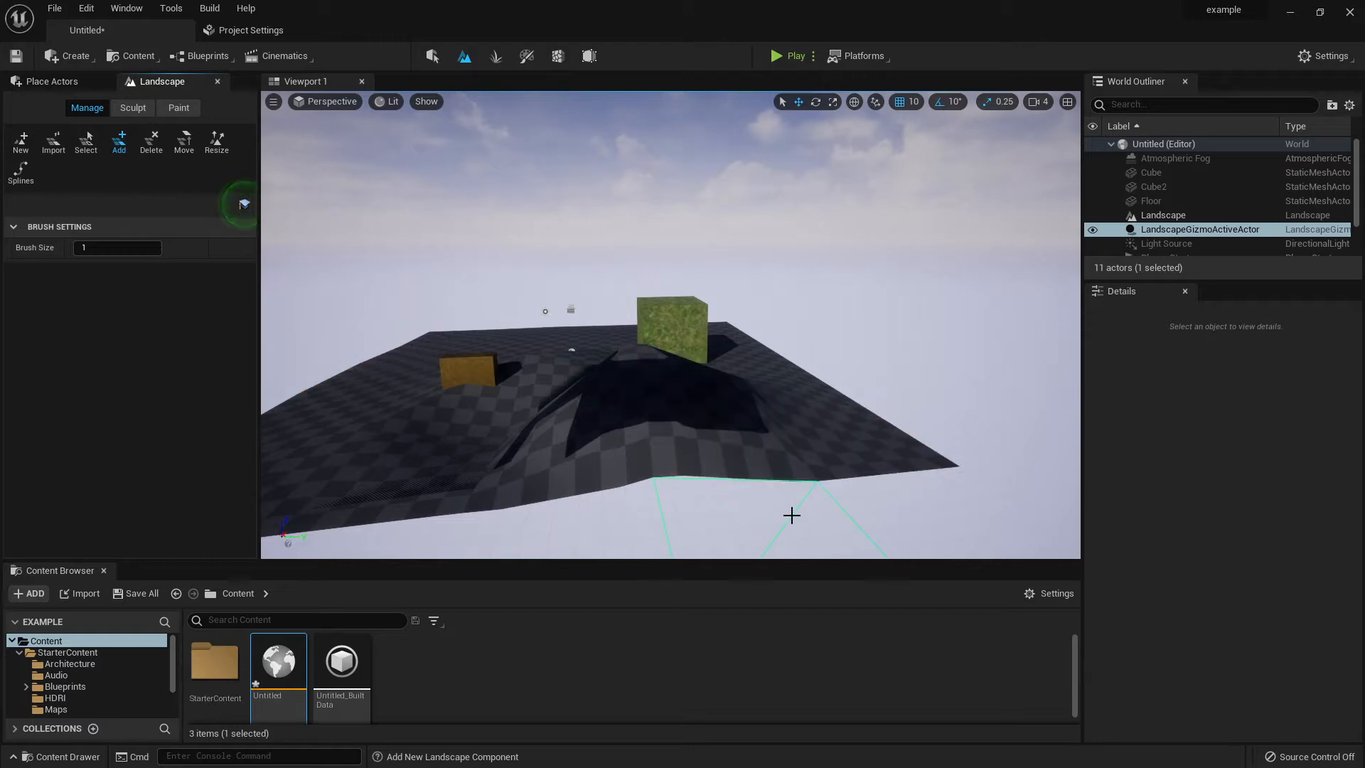
pyautogui.click(791, 514)
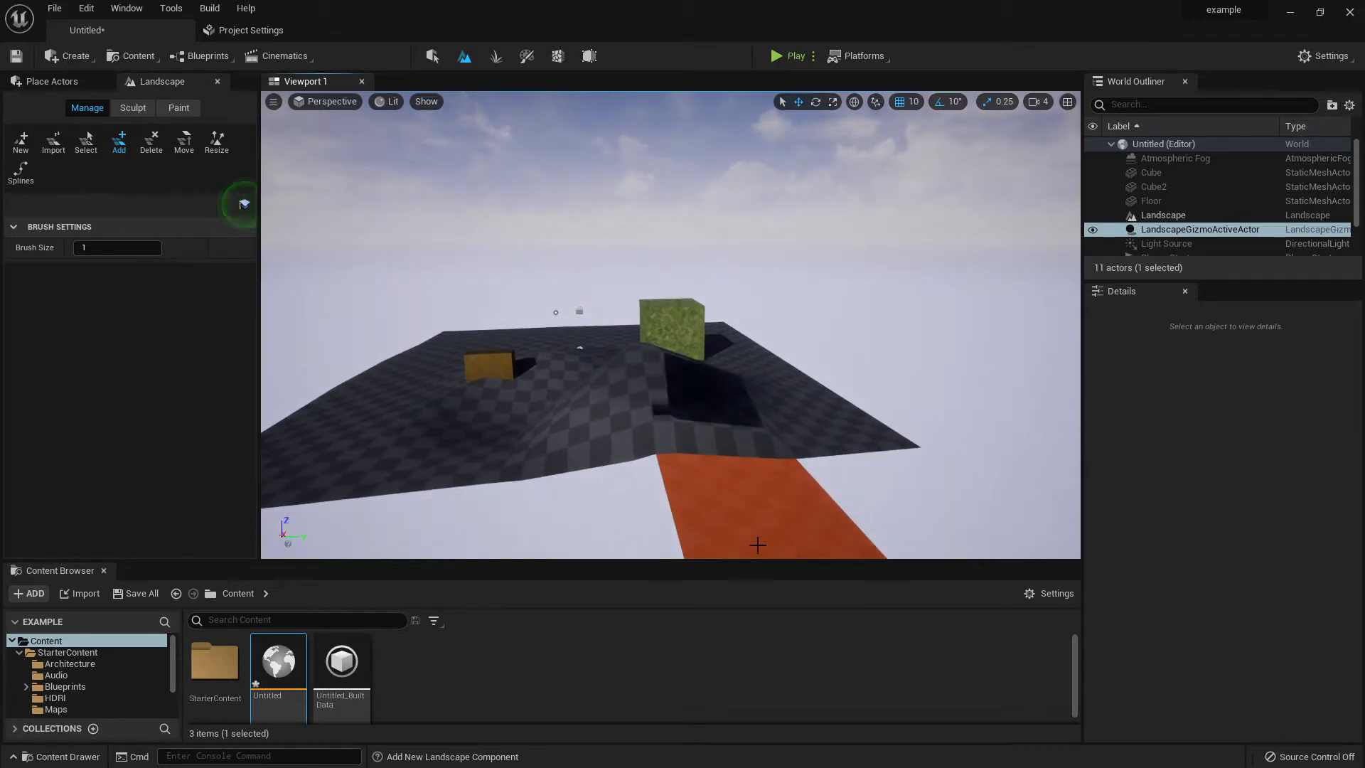
pyautogui.click(838, 479)
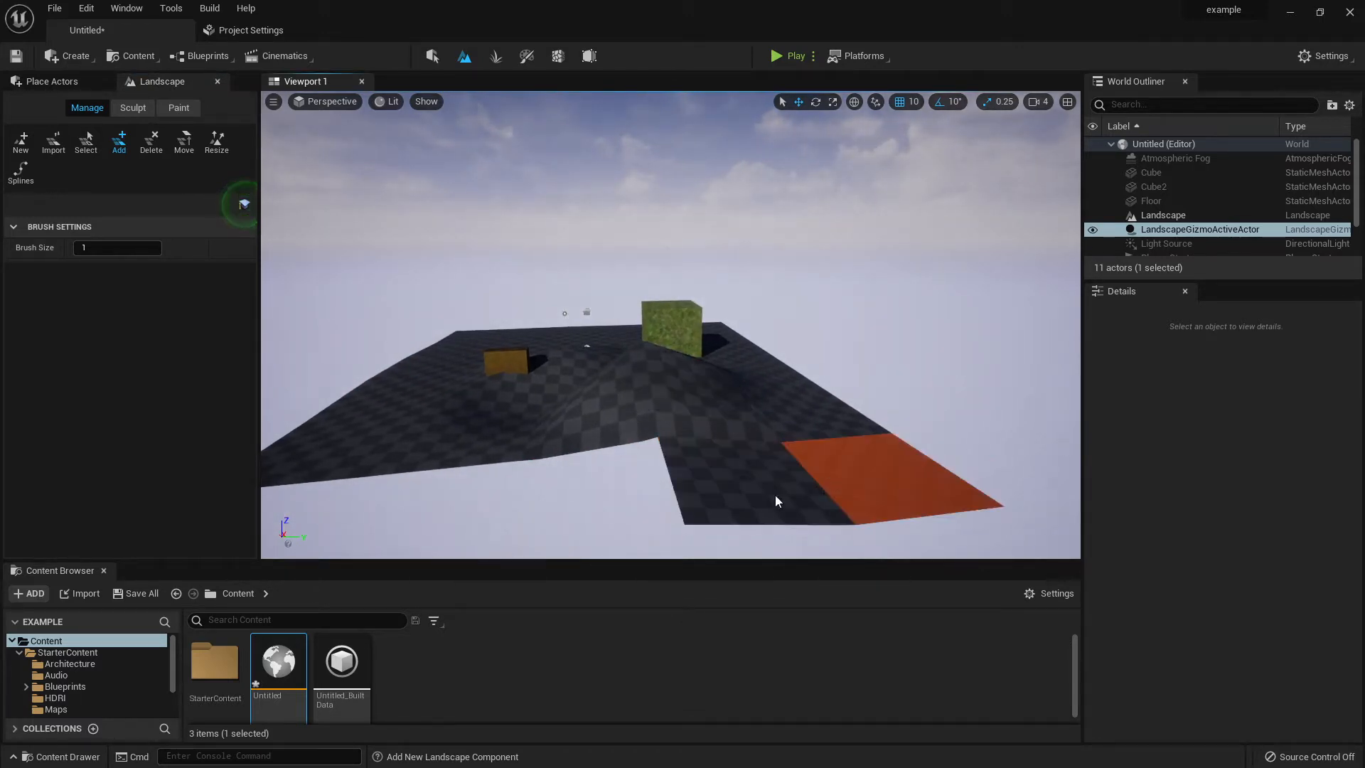
pyautogui.click(649, 498)
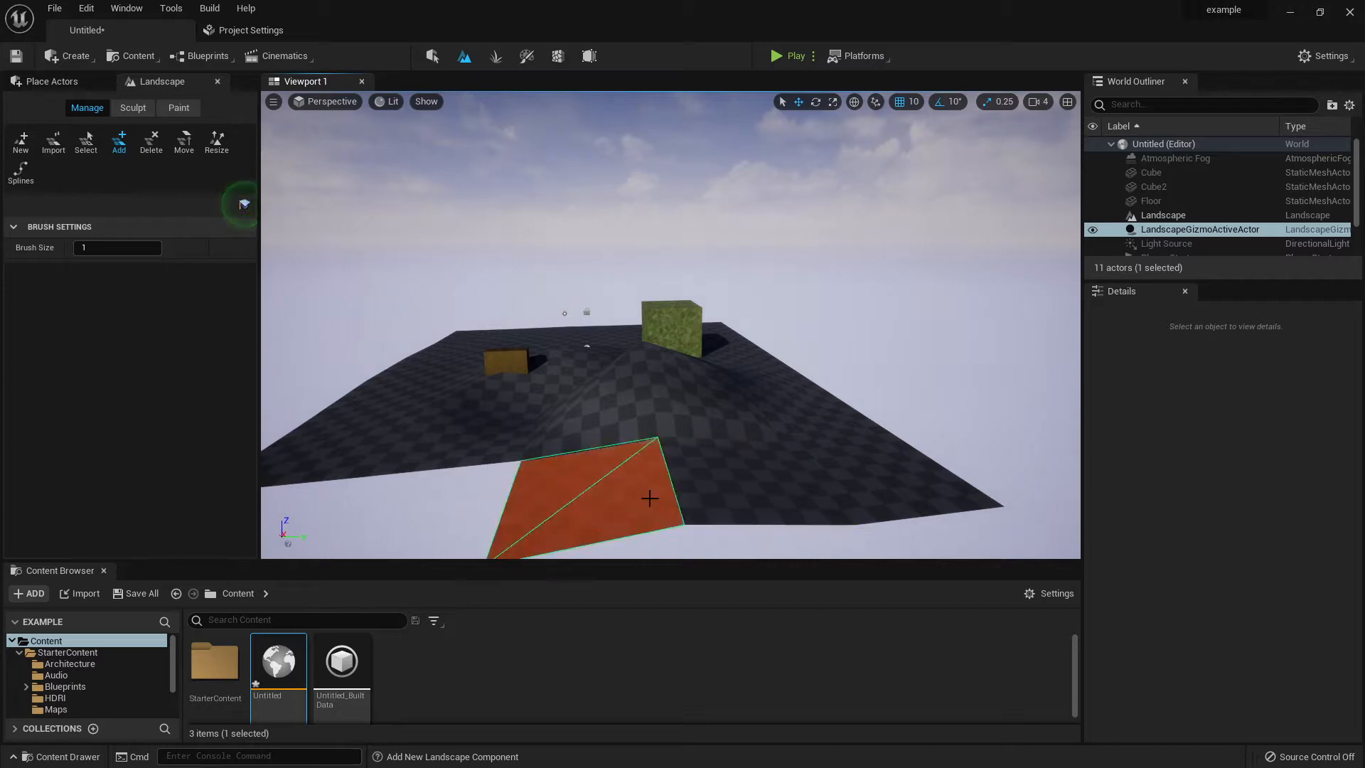
pyautogui.click(466, 497)
pyautogui.click(338, 486)
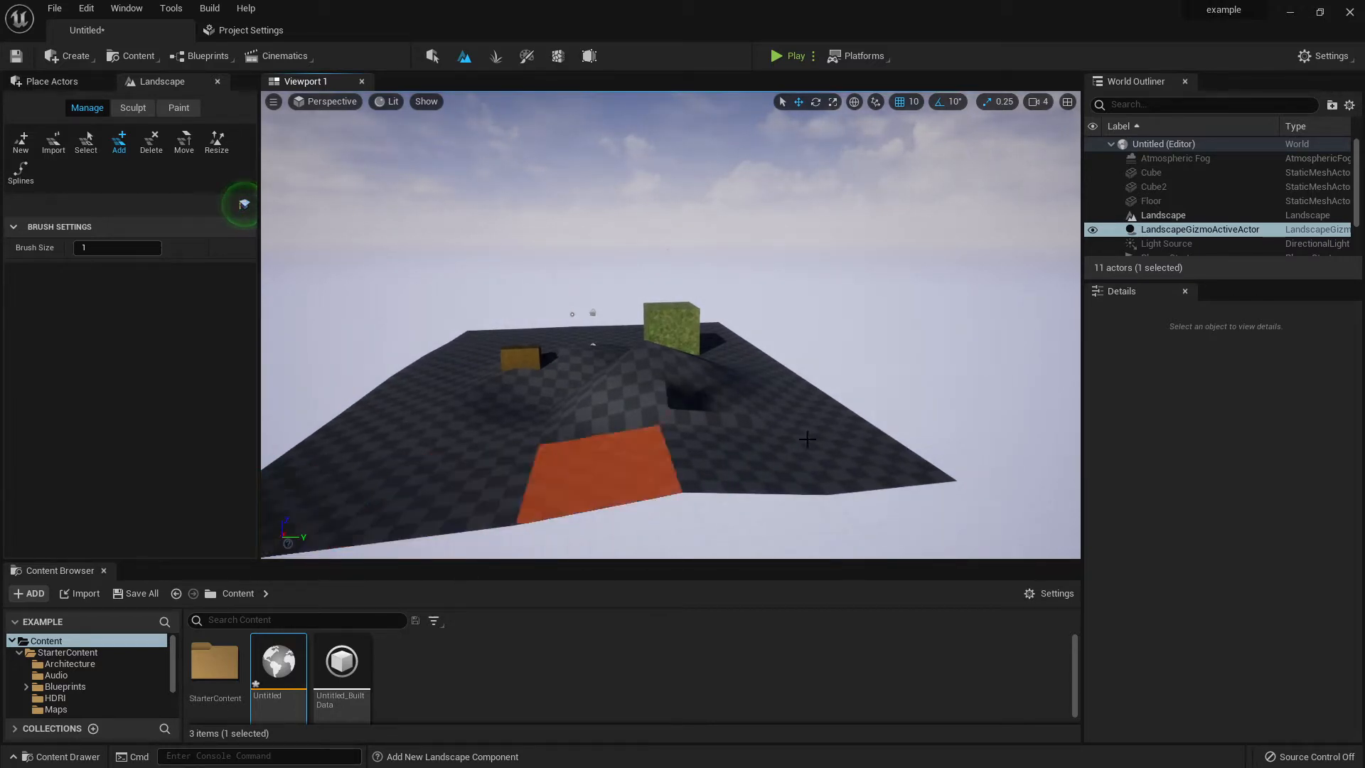
# Step: Add a second row of single landscape components across the near edge
pyautogui.click(936, 518)
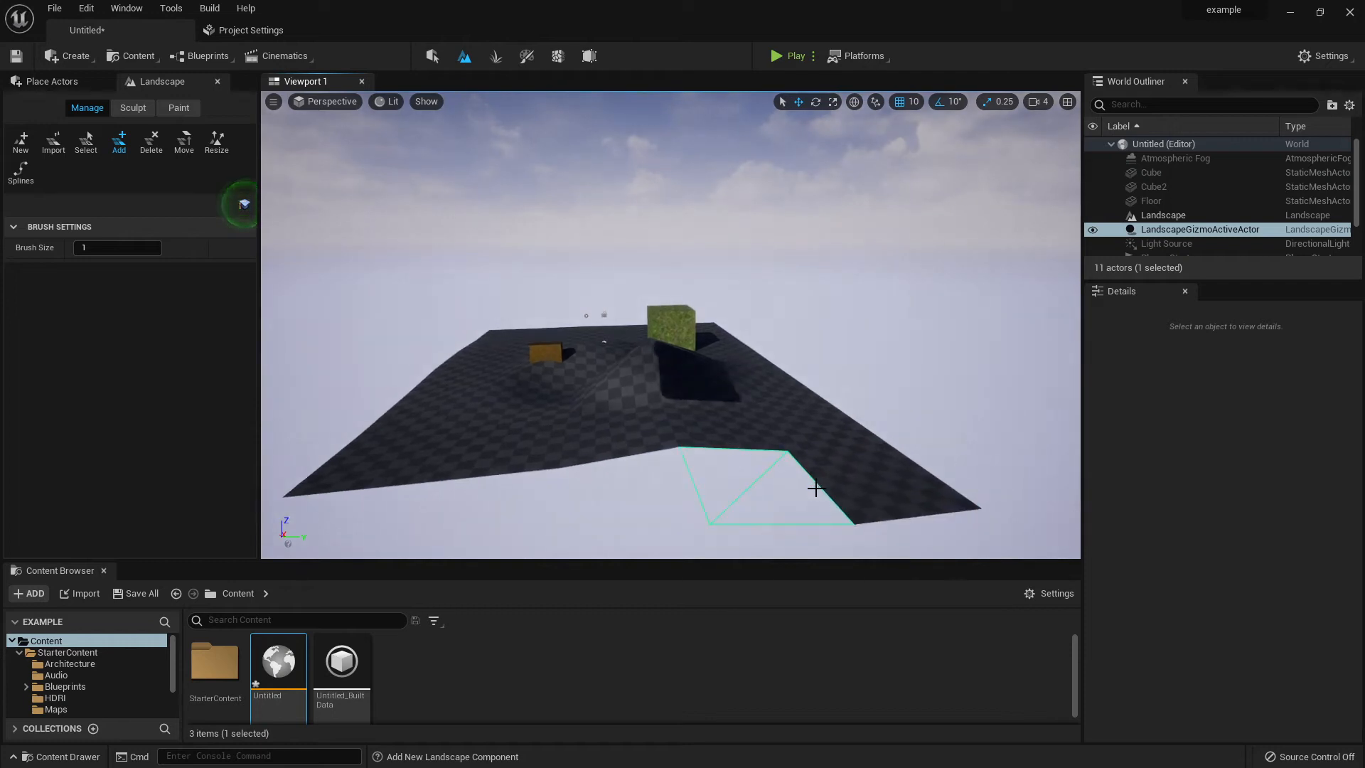
pyautogui.click(731, 497)
pyautogui.click(633, 494)
pyautogui.click(524, 500)
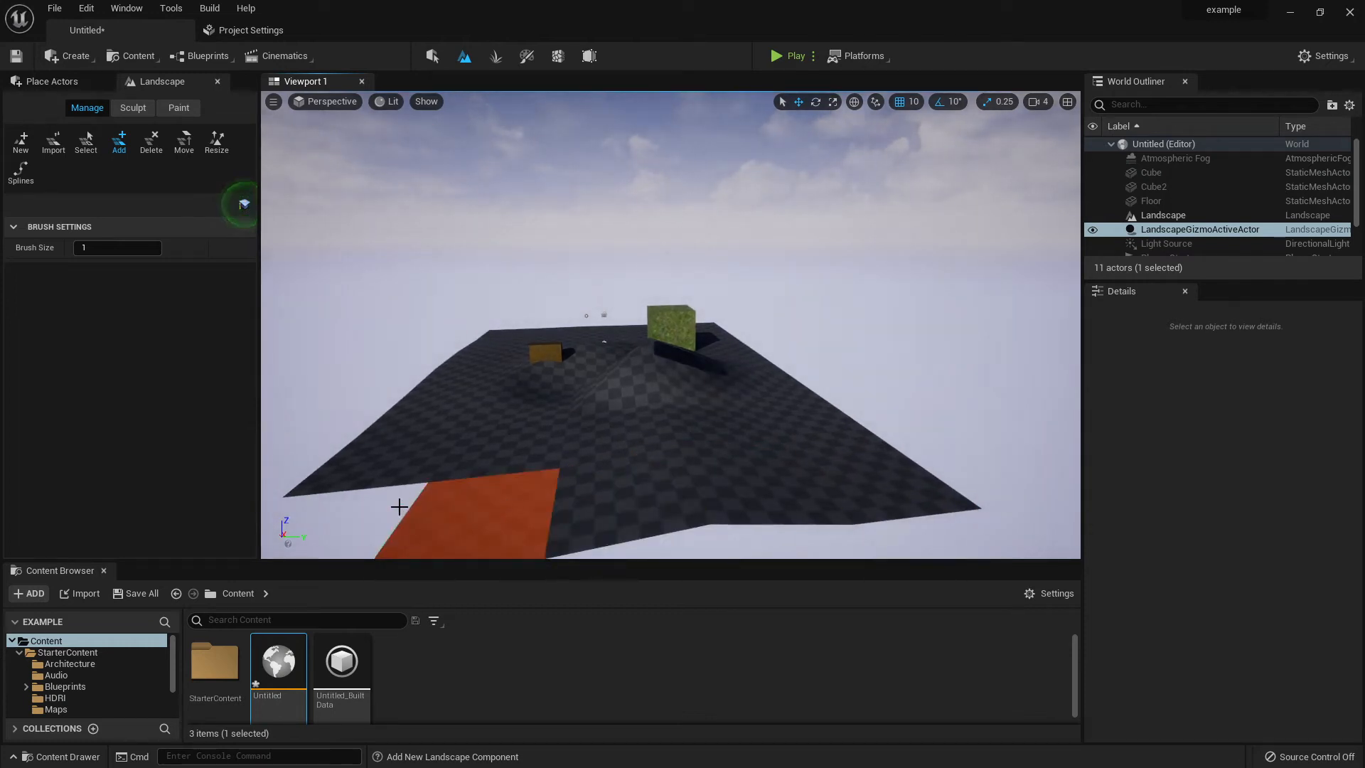
pyautogui.click(370, 506)
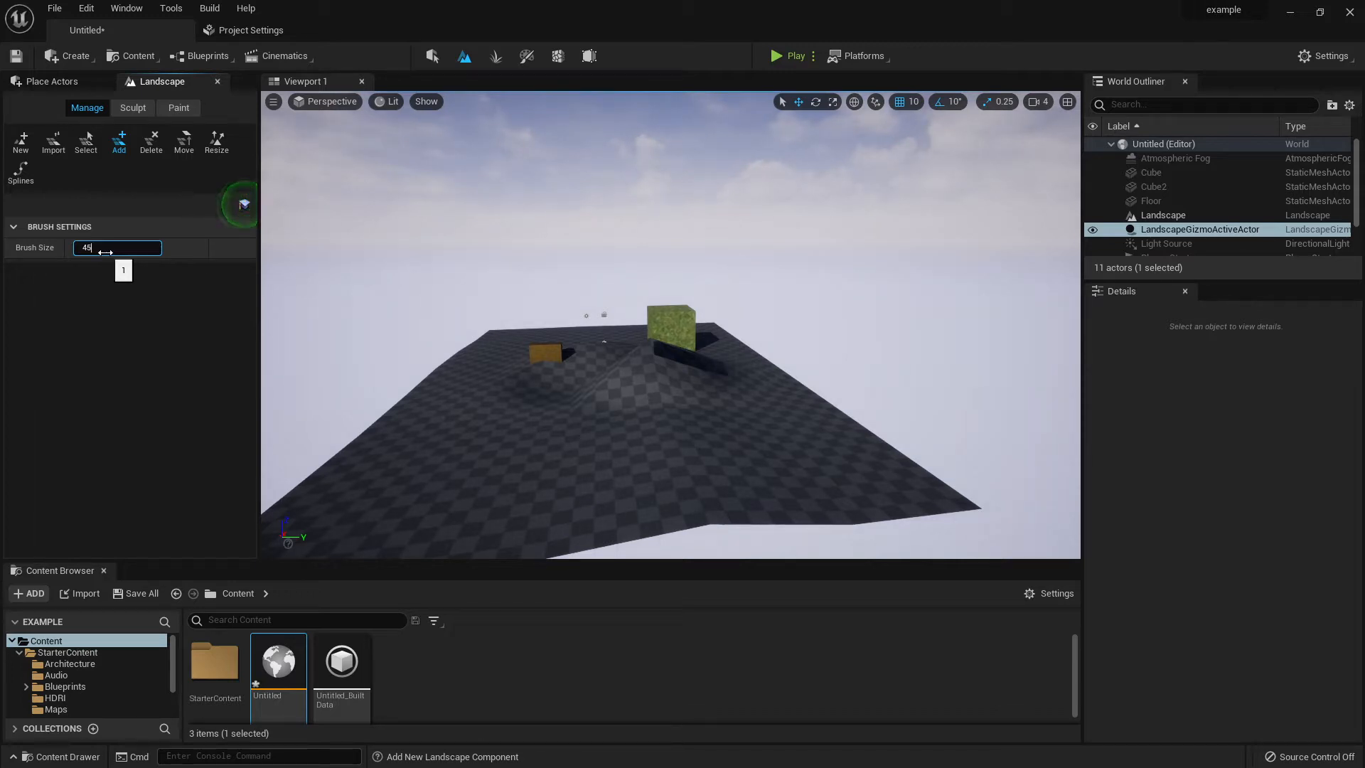
# Step: Set the Add brush size to 4 and extend the landscape with large component blocks around the near corners and one side
pyautogui.click(105, 249)
pyautogui.write('4')
pyautogui.press('Return')
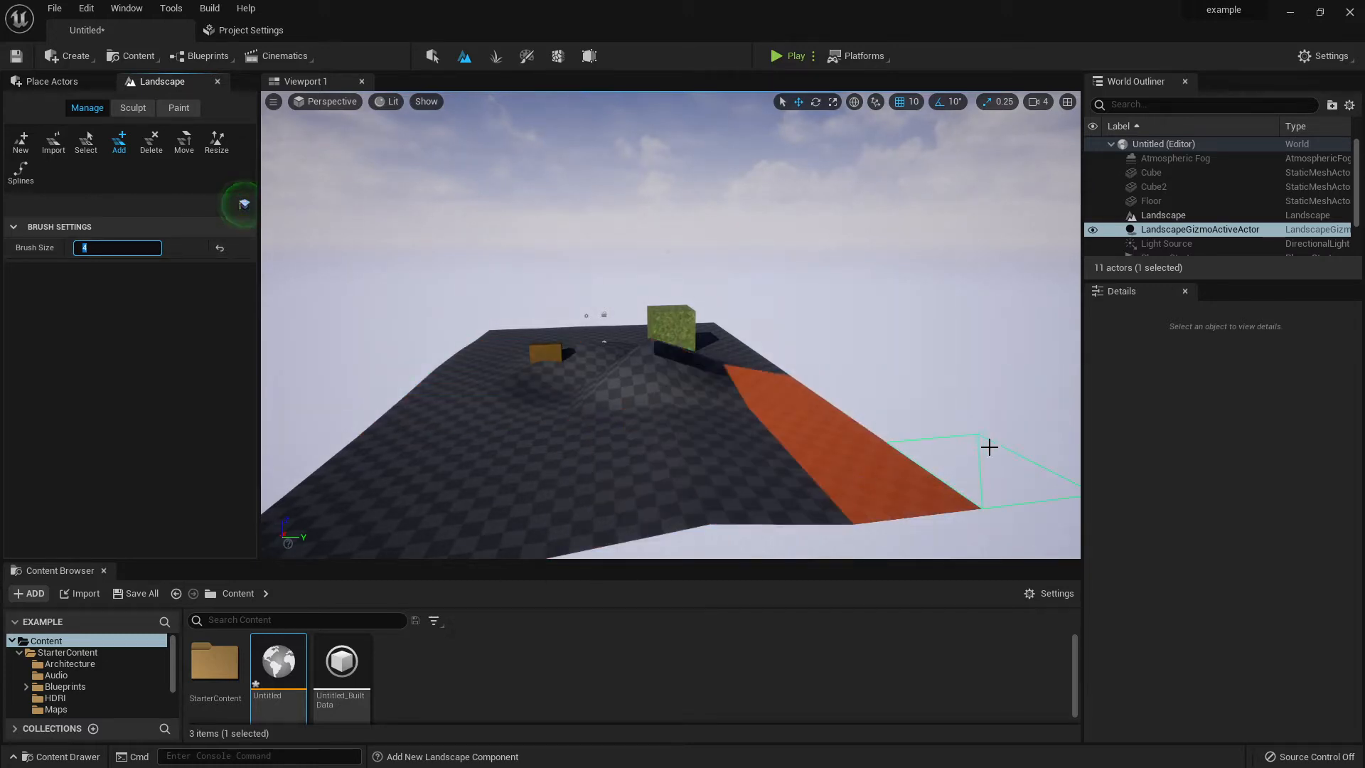
pyautogui.click(930, 506)
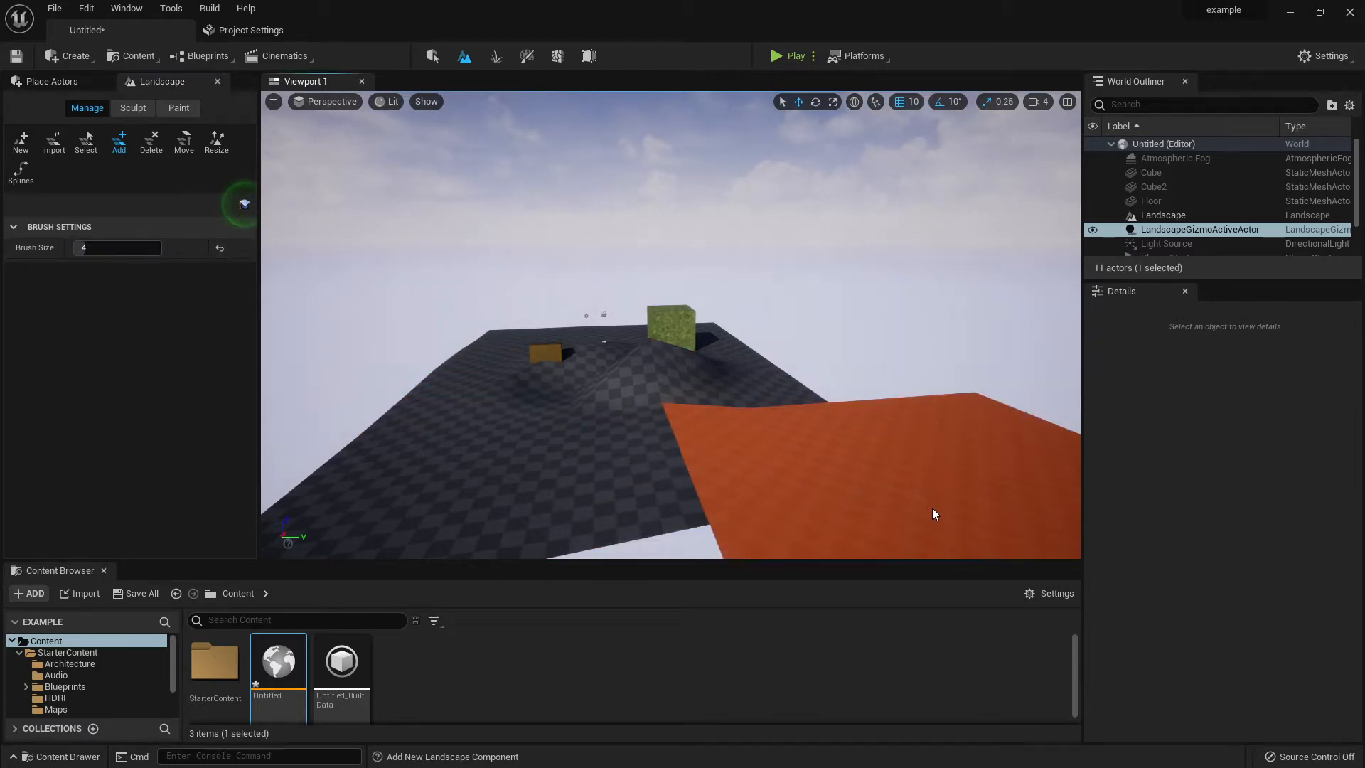
pyautogui.scroll(-2, 917, 497)
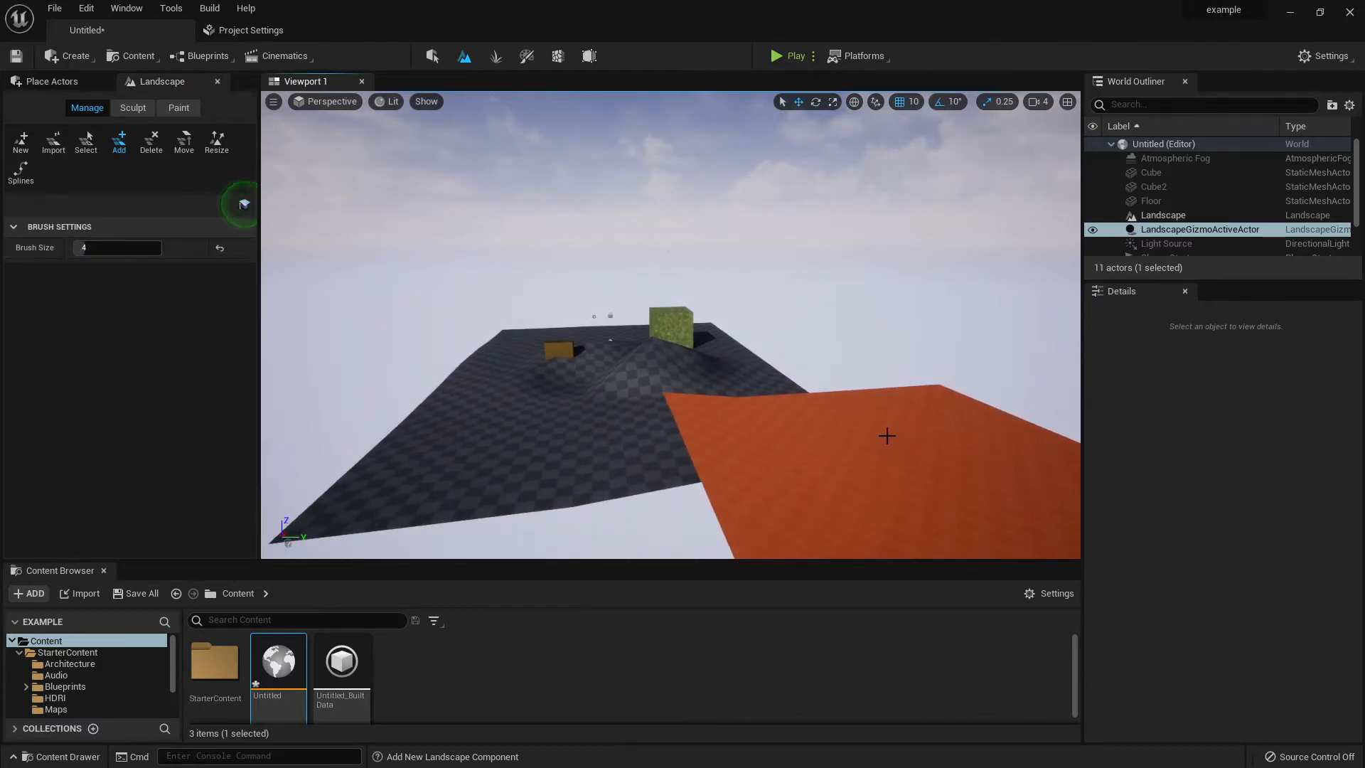
pyautogui.click(783, 463)
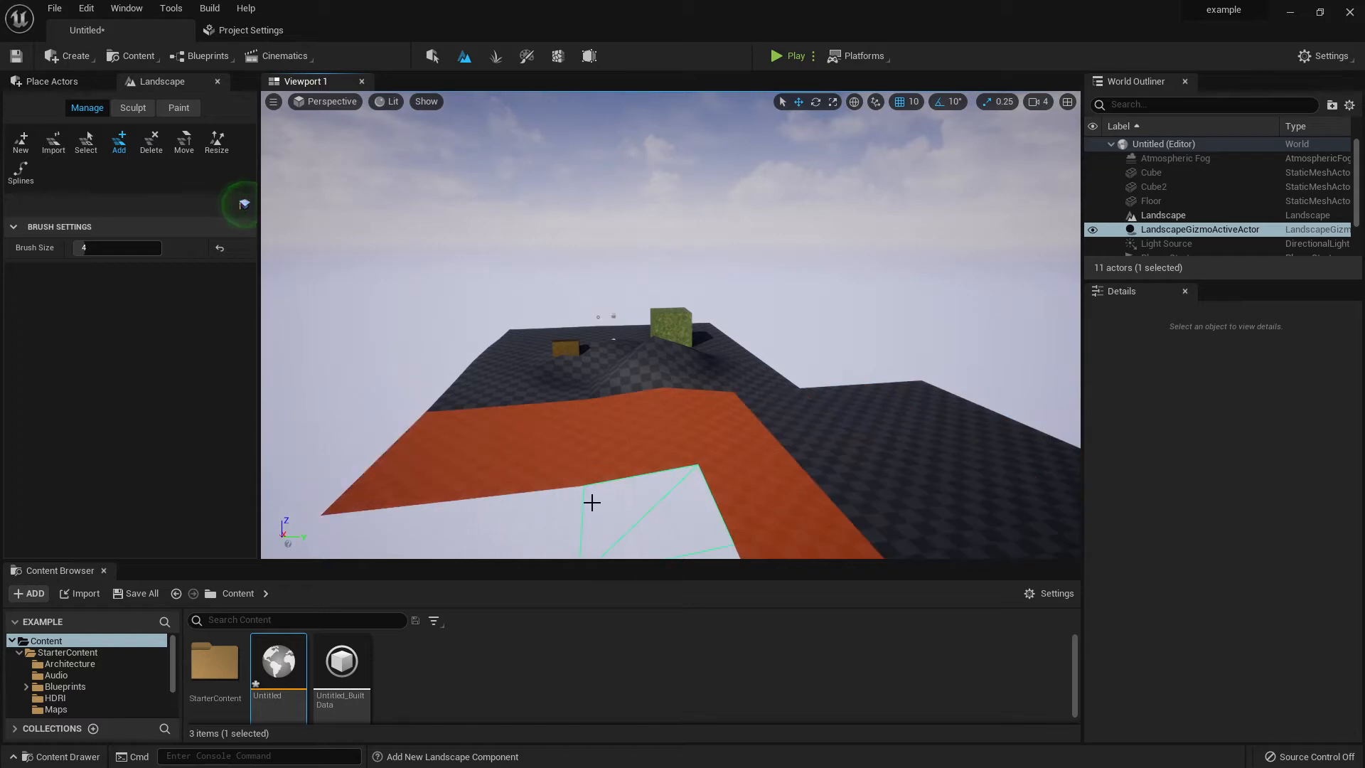
pyautogui.click(340, 470)
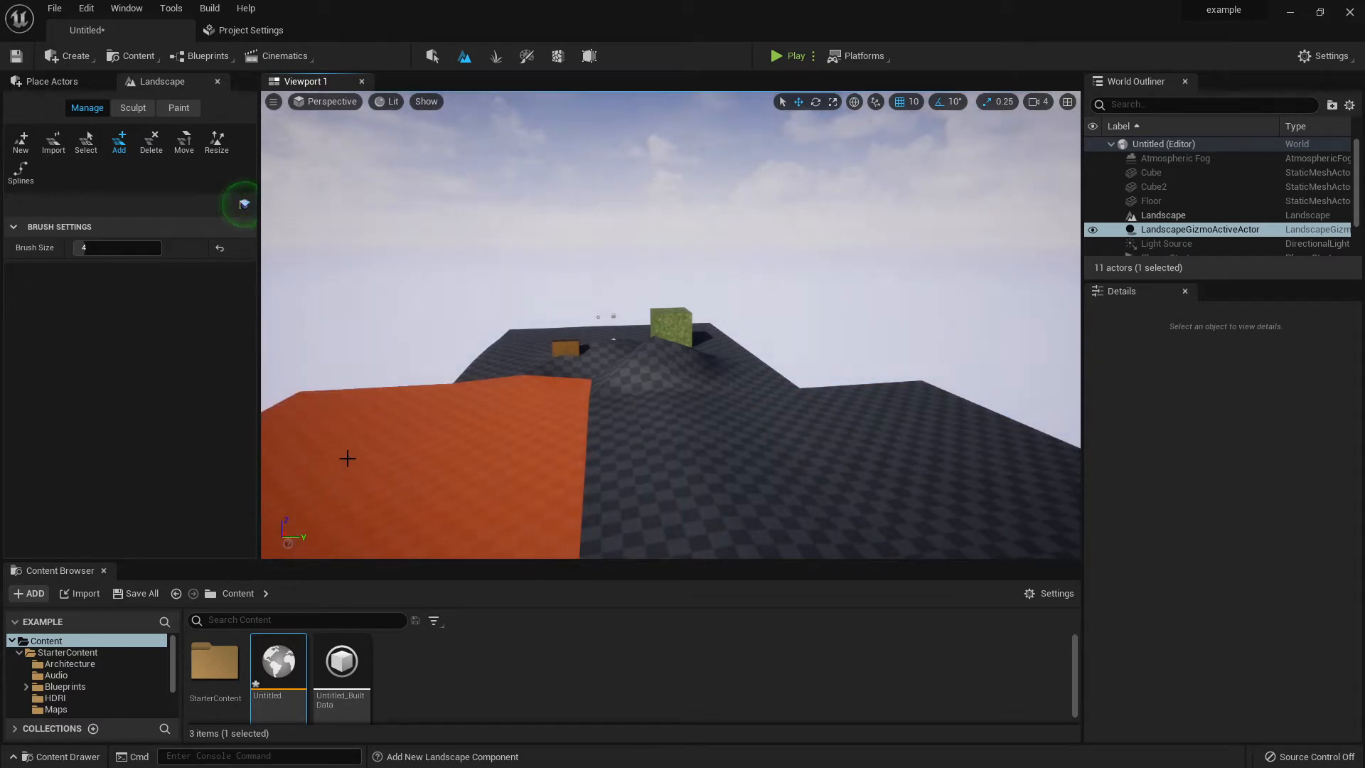
pyautogui.click(398, 371)
pyautogui.click(408, 373)
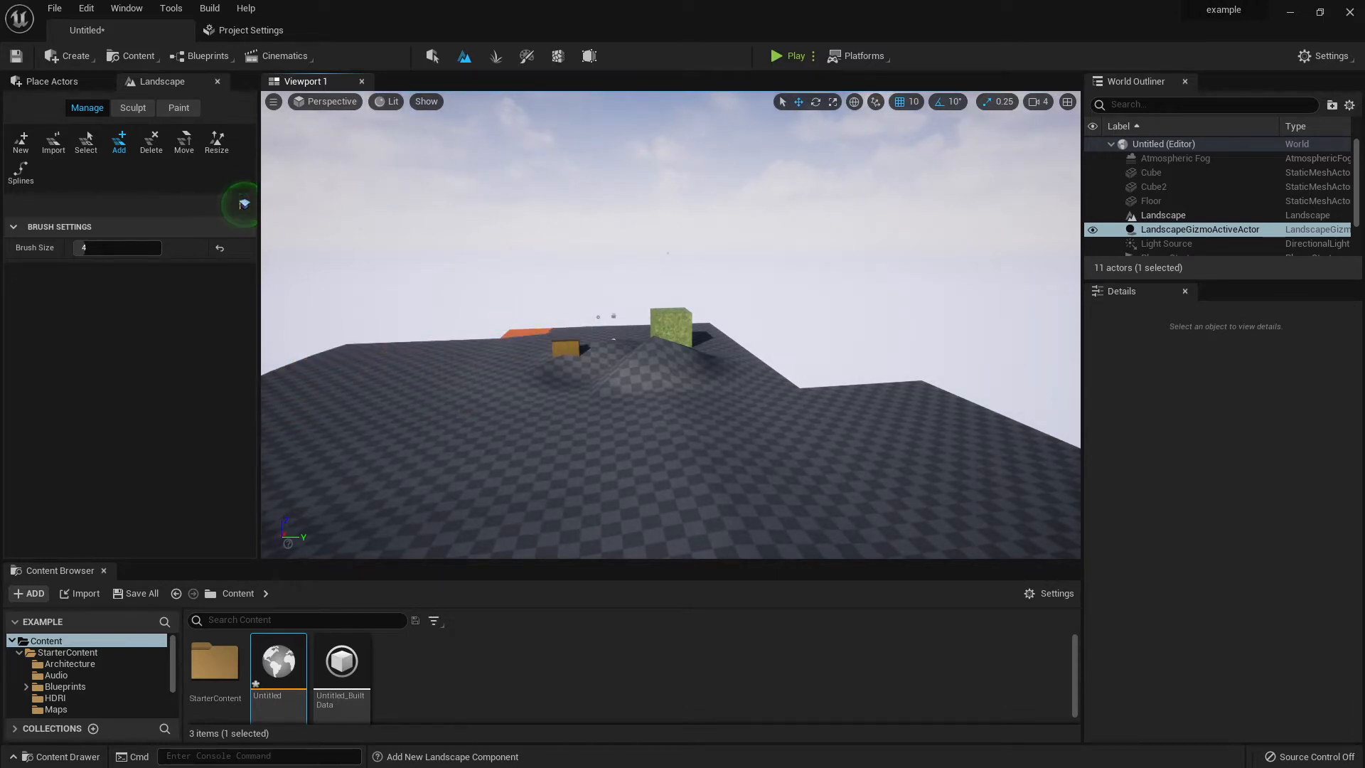
# Step: Add more size-4 component blocks along the opposite edge of the landscape
pyautogui.press('w')
pyautogui.moveTo(497, 325)
pyautogui.mouseDown(button='right')
pyautogui.moveTo(495, 299)
pyautogui.moveTo(459, 304)
pyautogui.moveTo(483, 338)
pyautogui.moveTo(420, 434)
pyautogui.mouseUp(button='right')
pyautogui.press('w')
pyautogui.press('s')
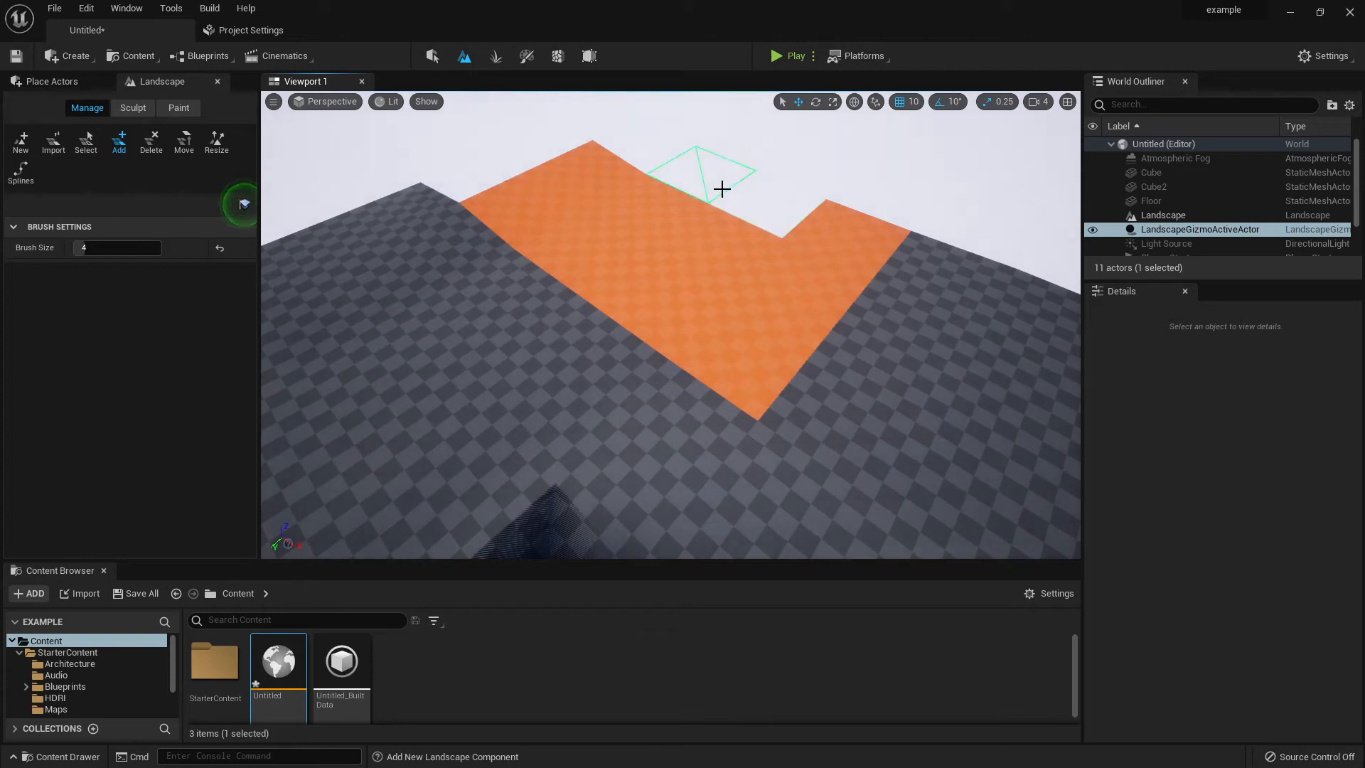
pyautogui.click(722, 188)
pyautogui.click(542, 170)
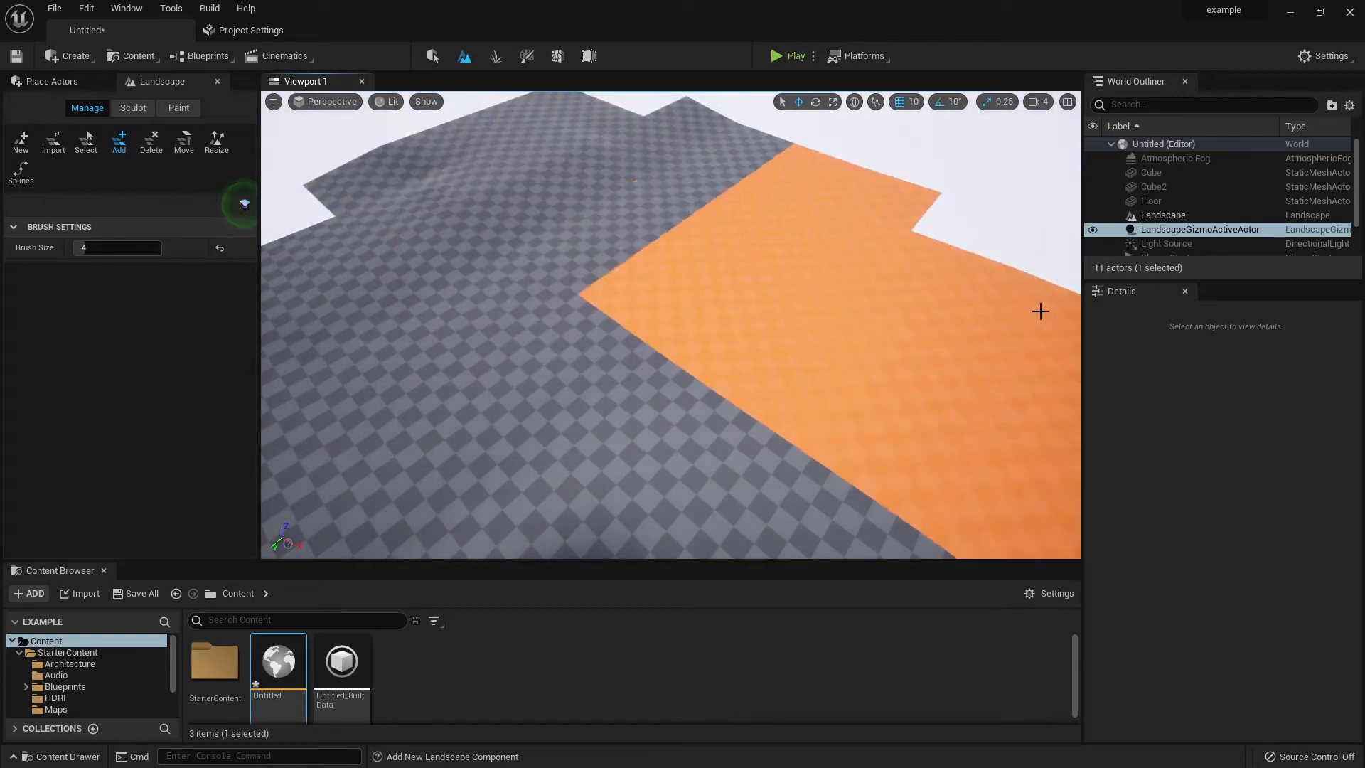
pyautogui.scroll(-4, 718, 325)
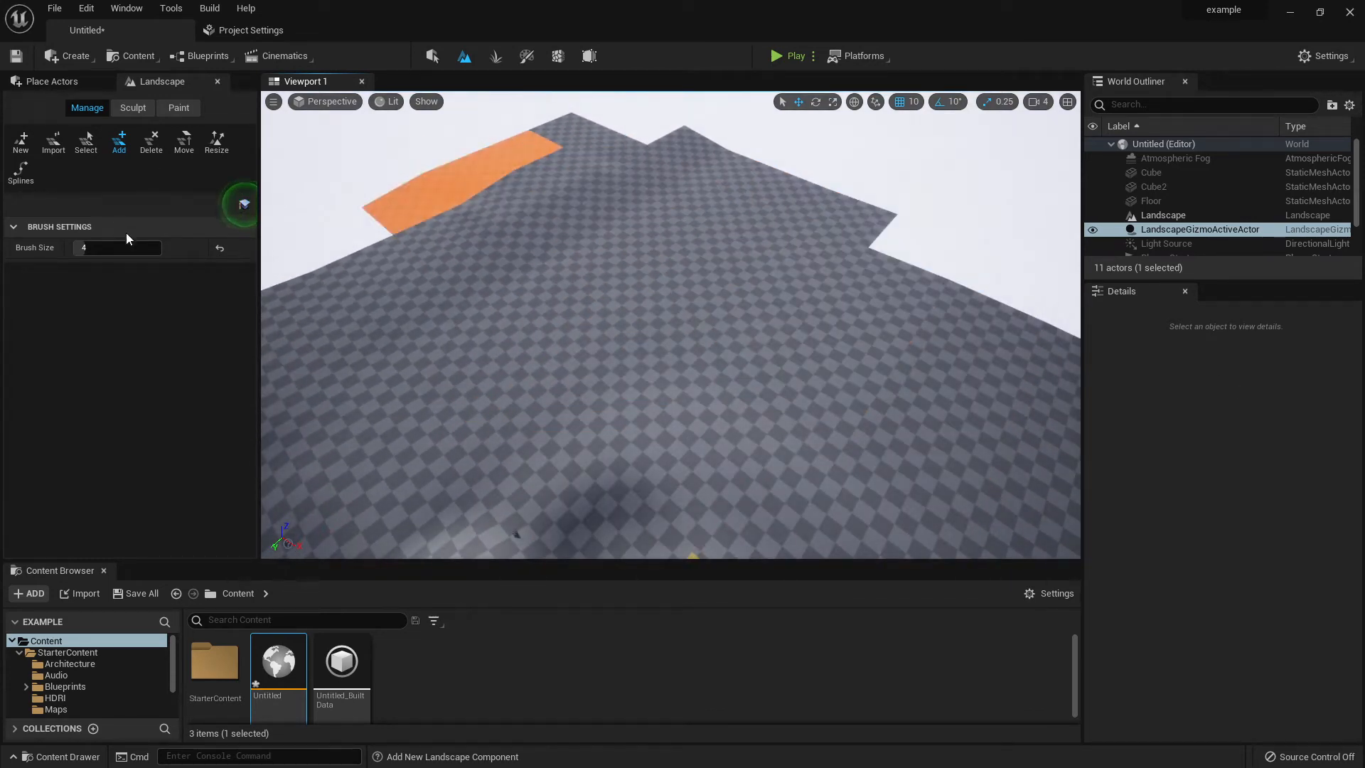
# Step: Delete the components protruding past the landscape's far edge using a brush size of 1
pyautogui.click(151, 140)
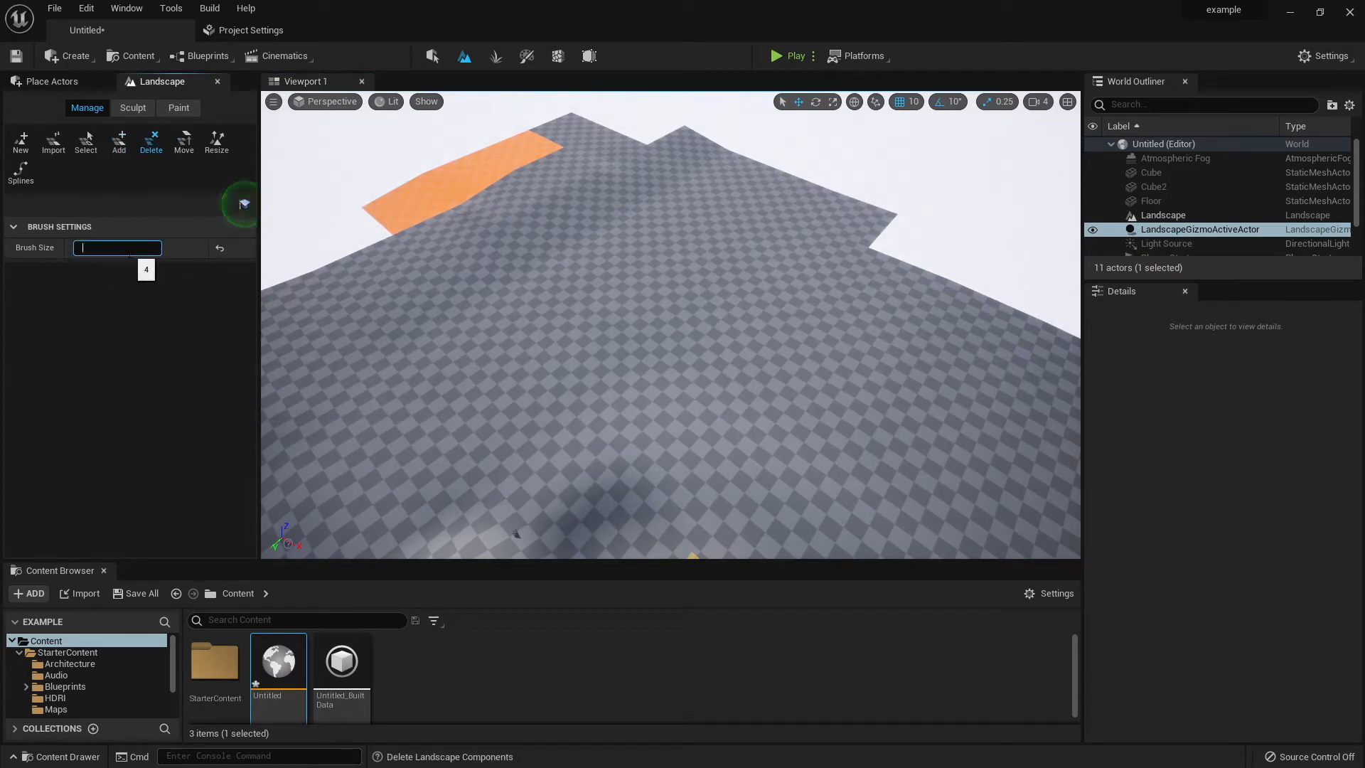
pyautogui.click(416, 205)
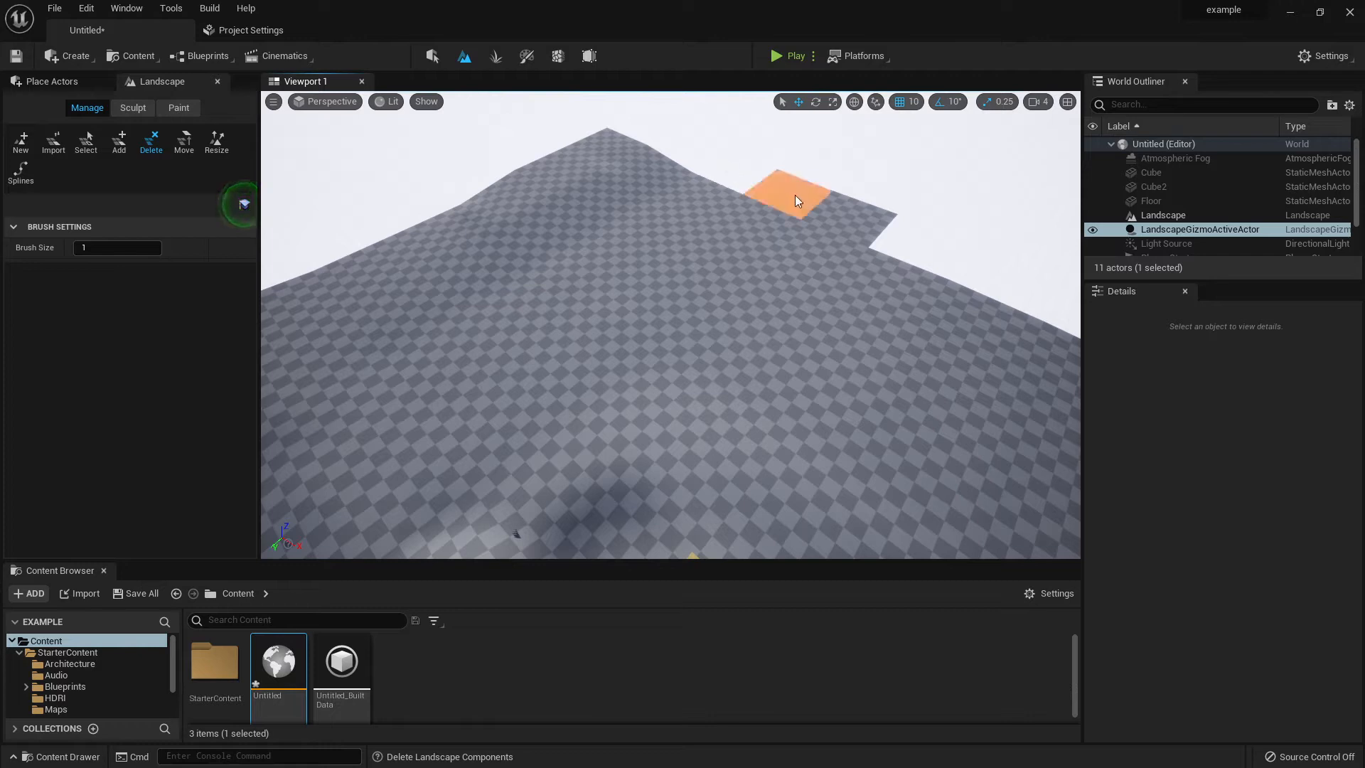
pyautogui.click(863, 222)
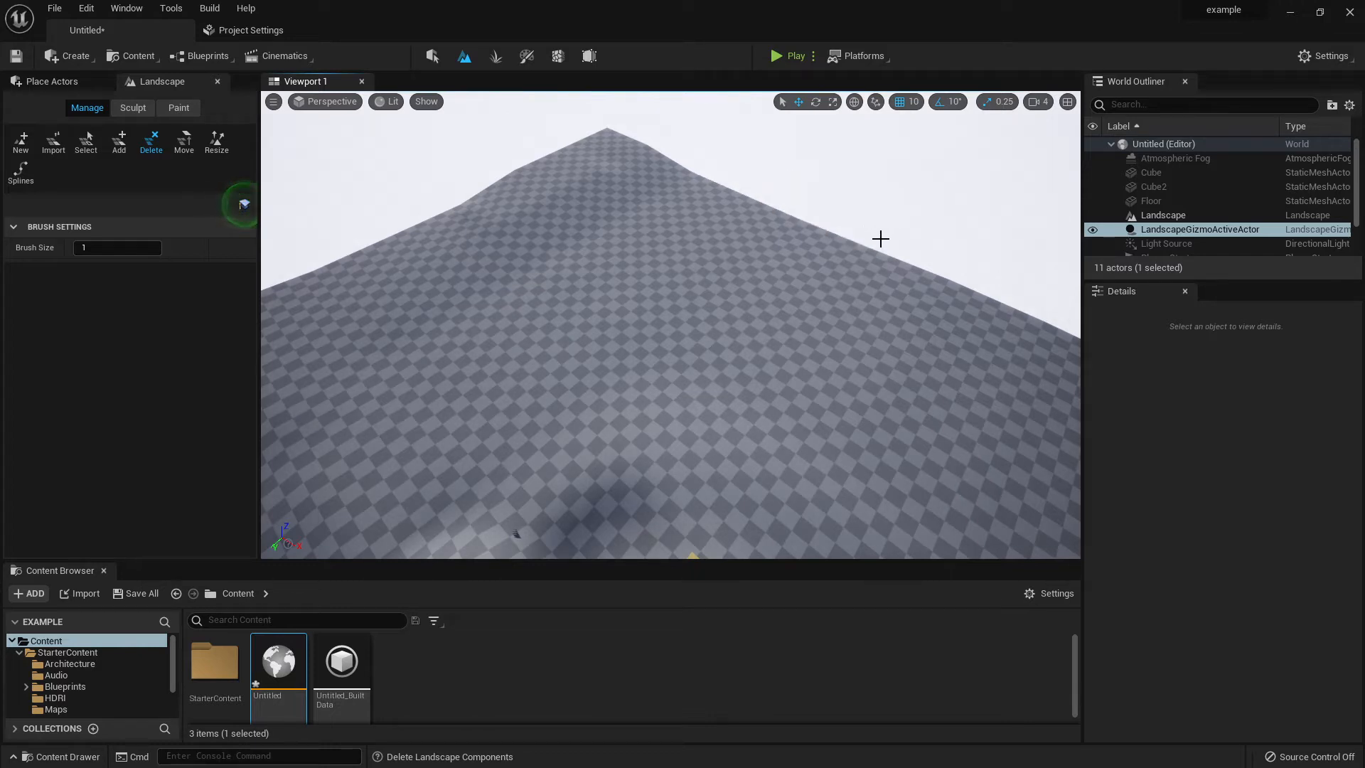
# Step: Add single components to fill the missing strip along the far edge up to the landscape's corner
pyautogui.moveTo(857, 265); pyautogui.dragTo(1079, 276, button='right')
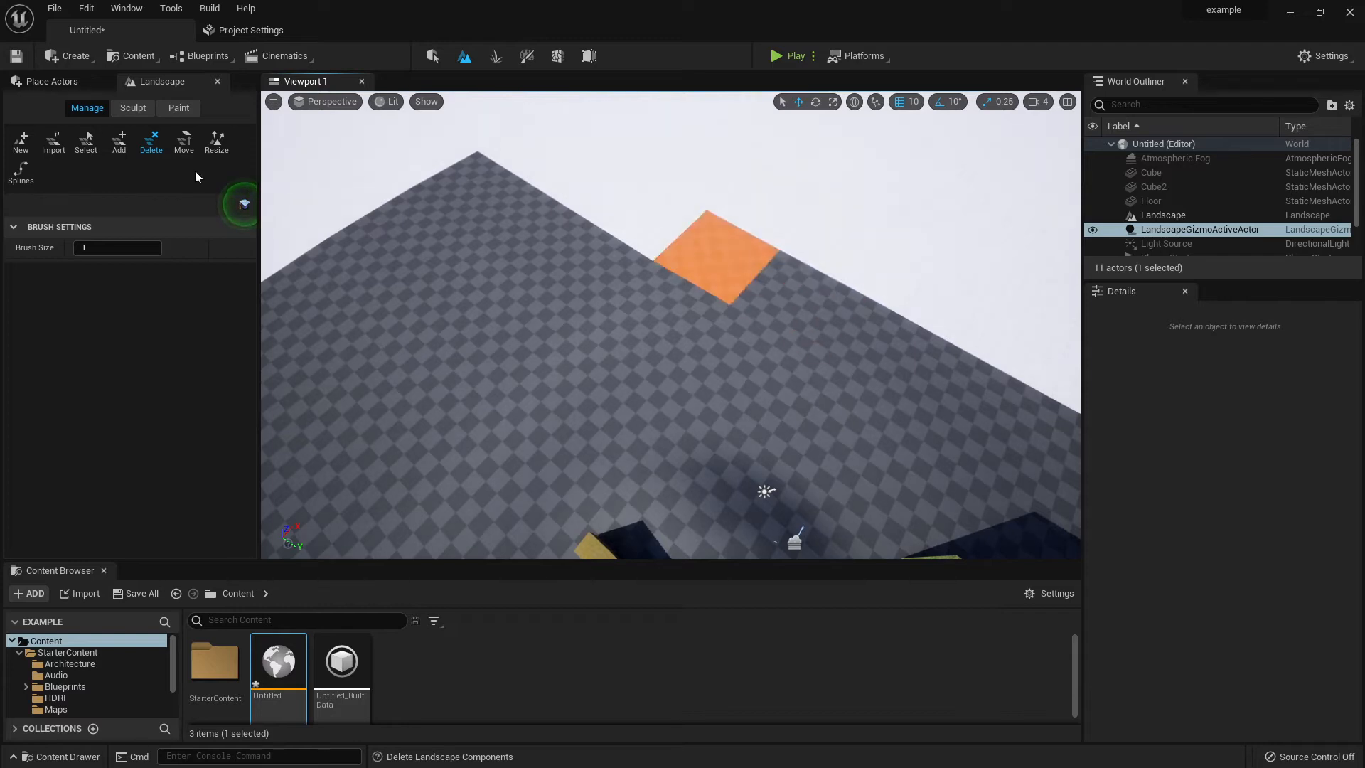
pyautogui.press('super')
pyautogui.click(119, 142)
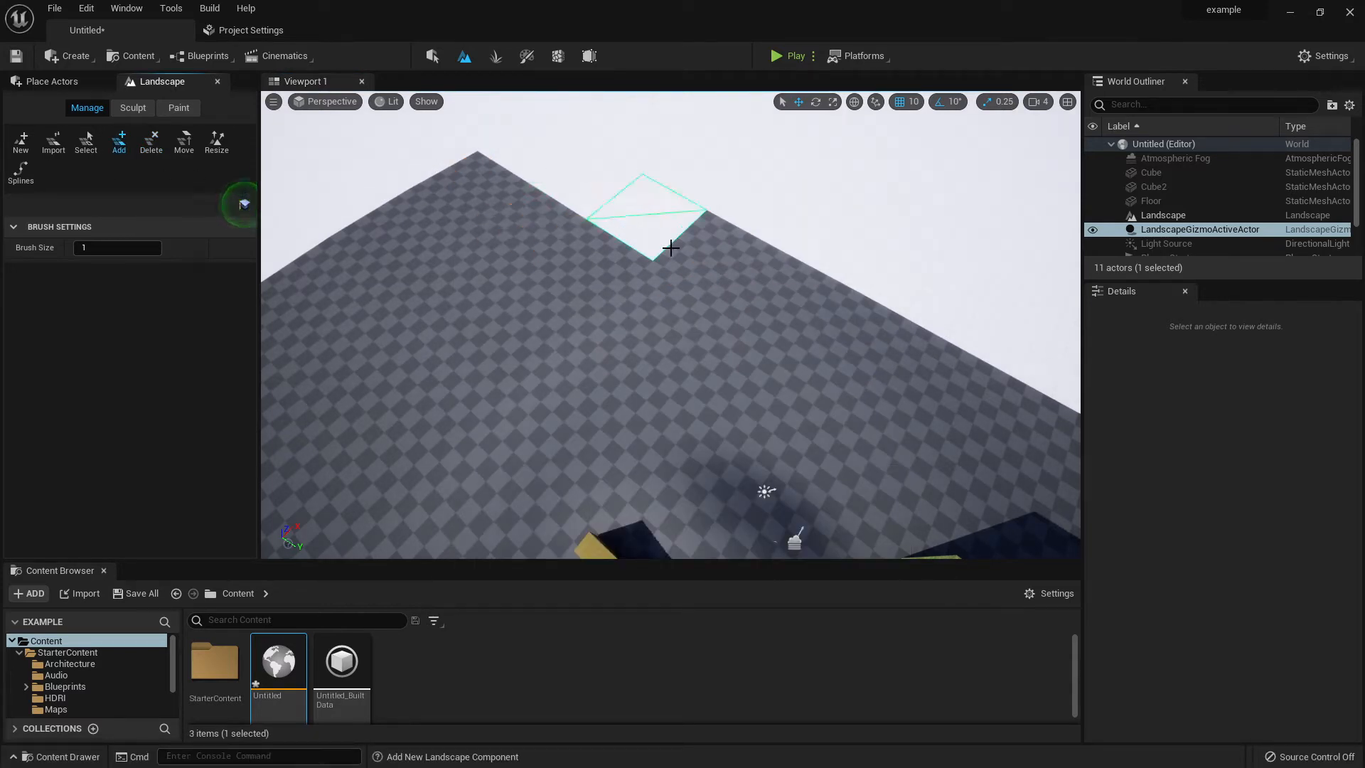
pyautogui.click(670, 248)
pyautogui.click(582, 190)
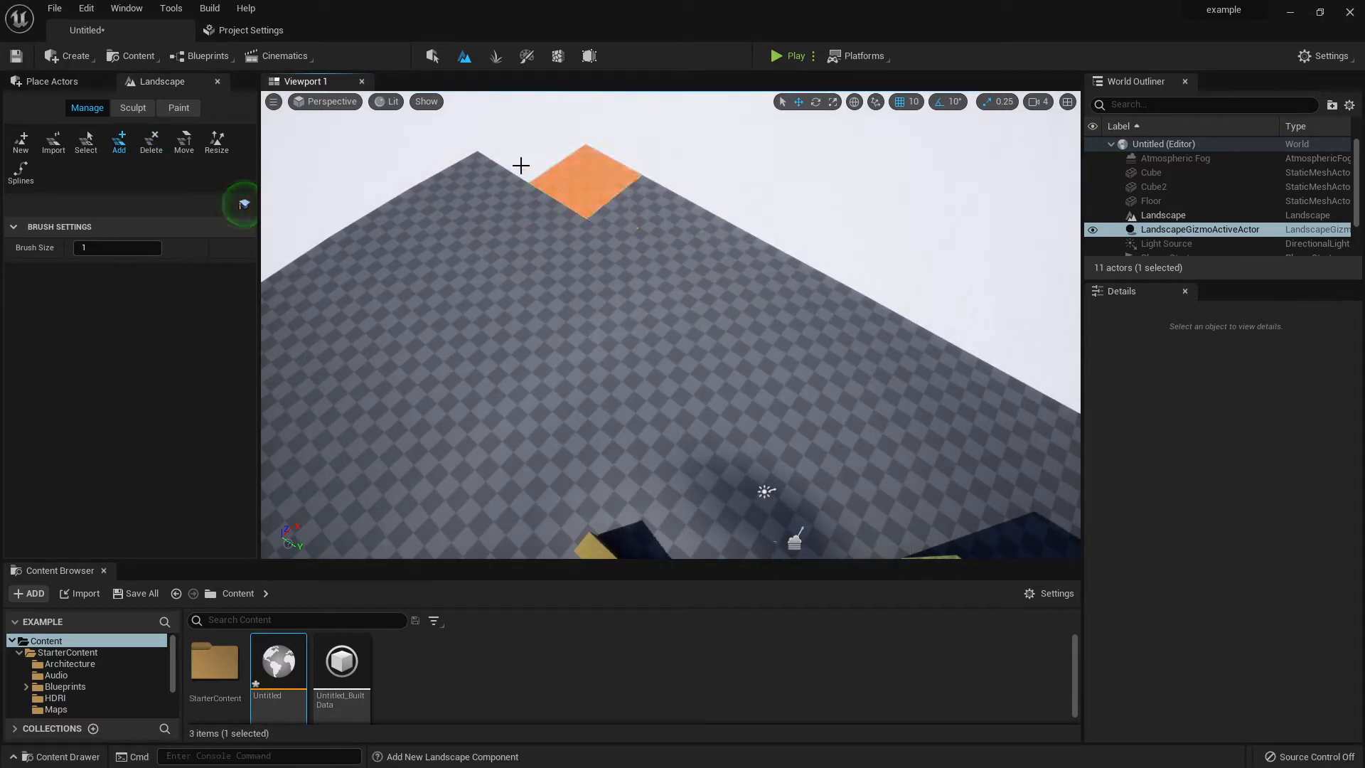
pyautogui.click(521, 165)
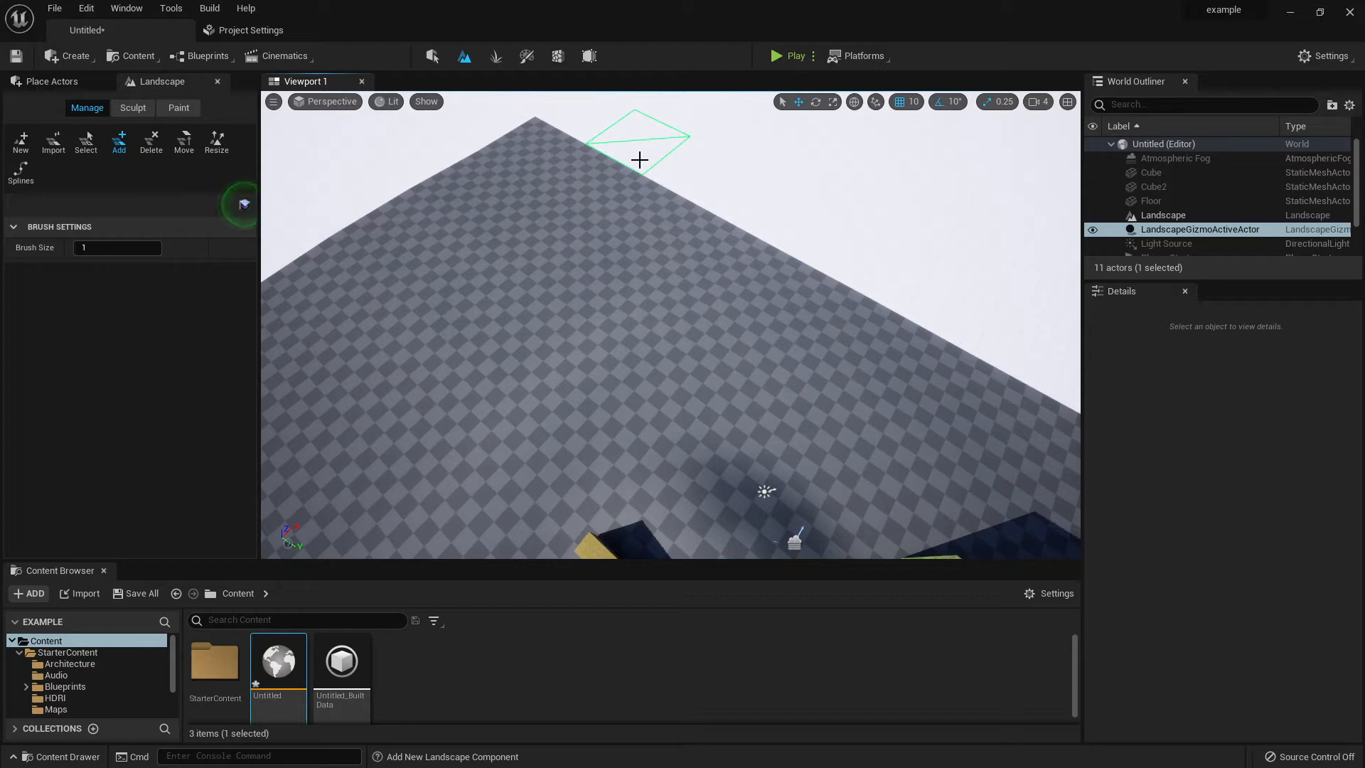
# Step: Add another line of single components outside the straightened far edge, continuing around to the corner
pyautogui.click(639, 160)
pyautogui.click(755, 162)
pyautogui.click(740, 198)
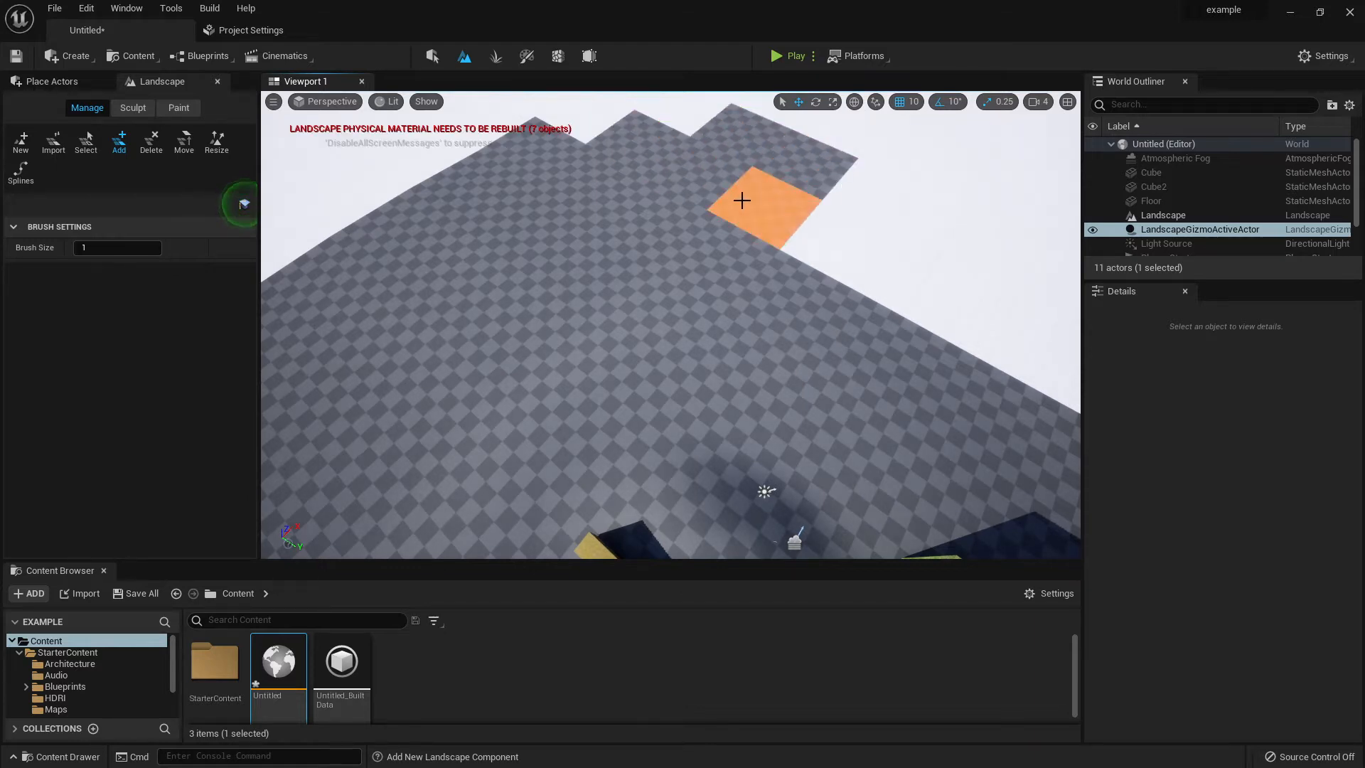
pyautogui.click(837, 247)
pyautogui.click(969, 317)
pyautogui.click(1030, 366)
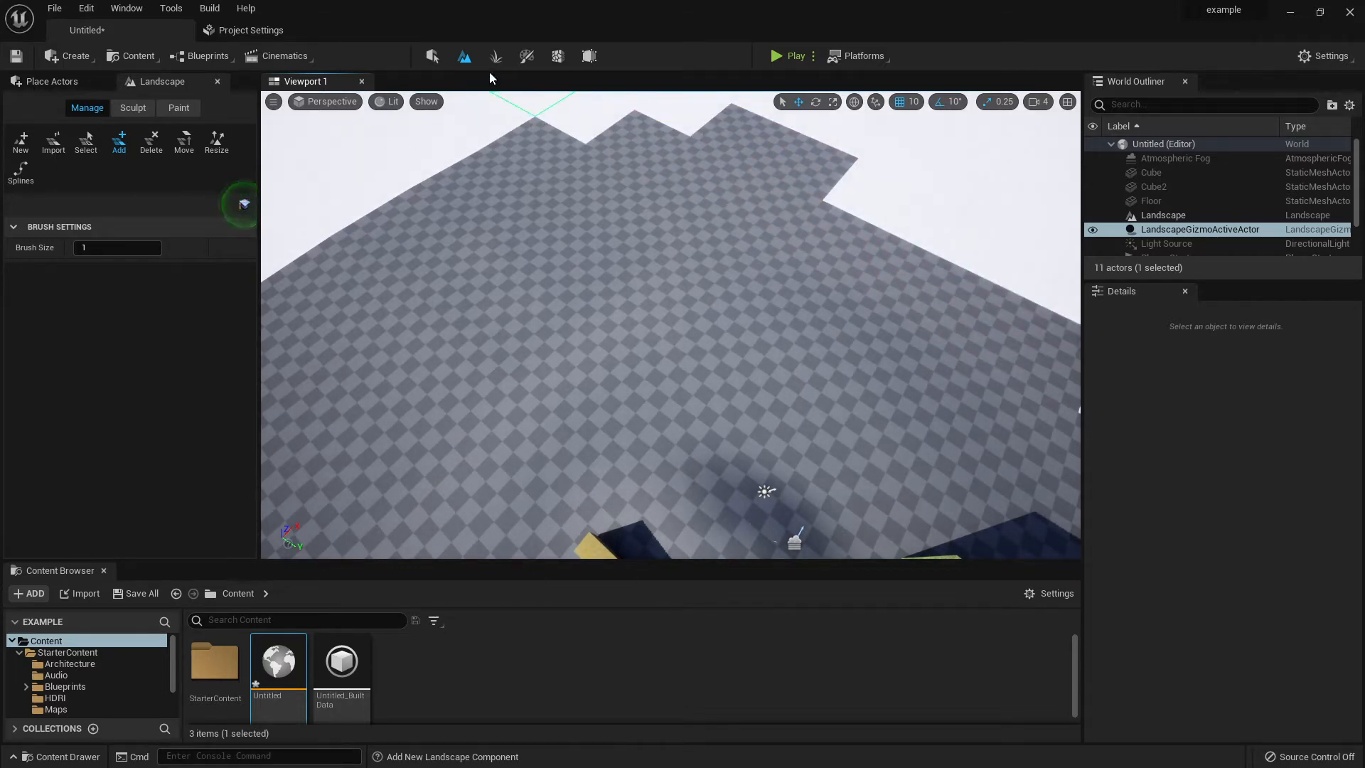
pyautogui.click(569, 115)
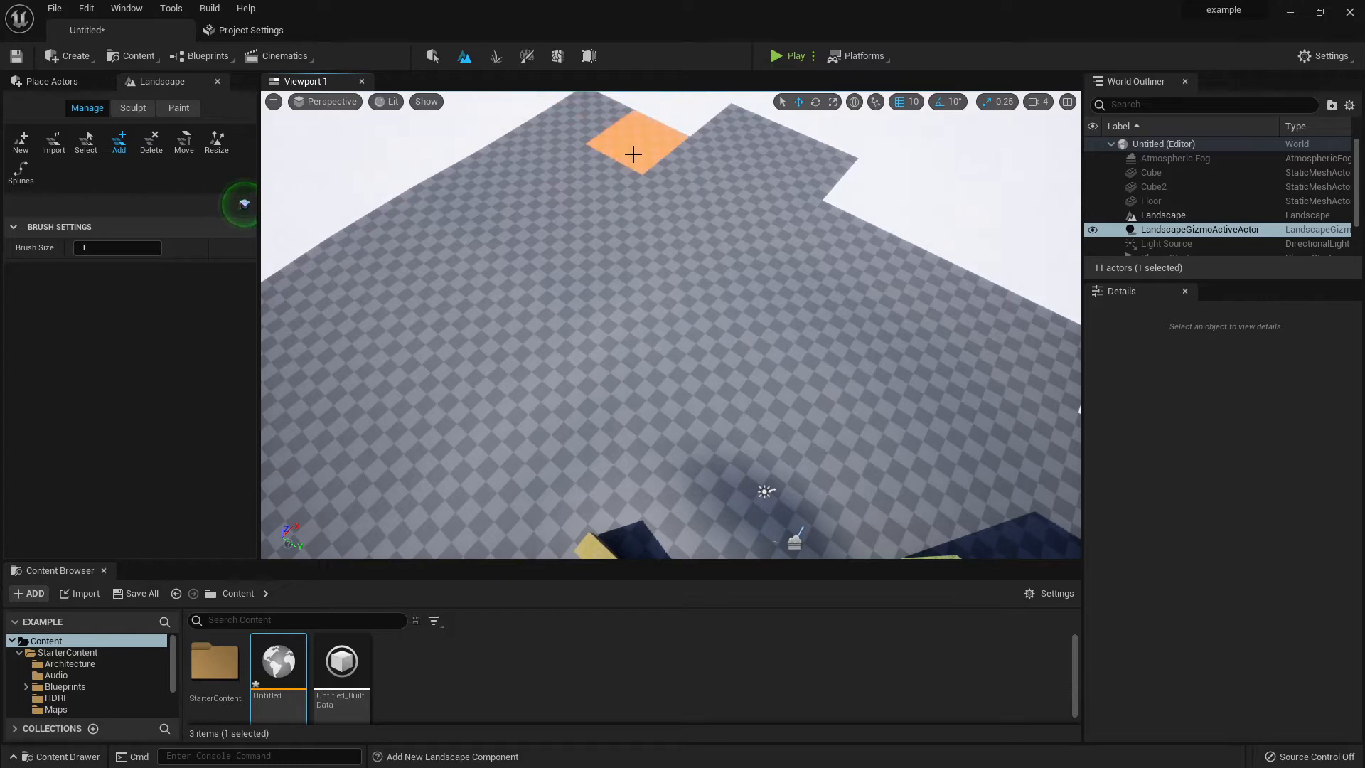
# Step: Delete the component block sticking out of the far edge and add the missing component at the far corner
pyautogui.moveTo(811, 189); pyautogui.dragTo(877, 227, button='right')
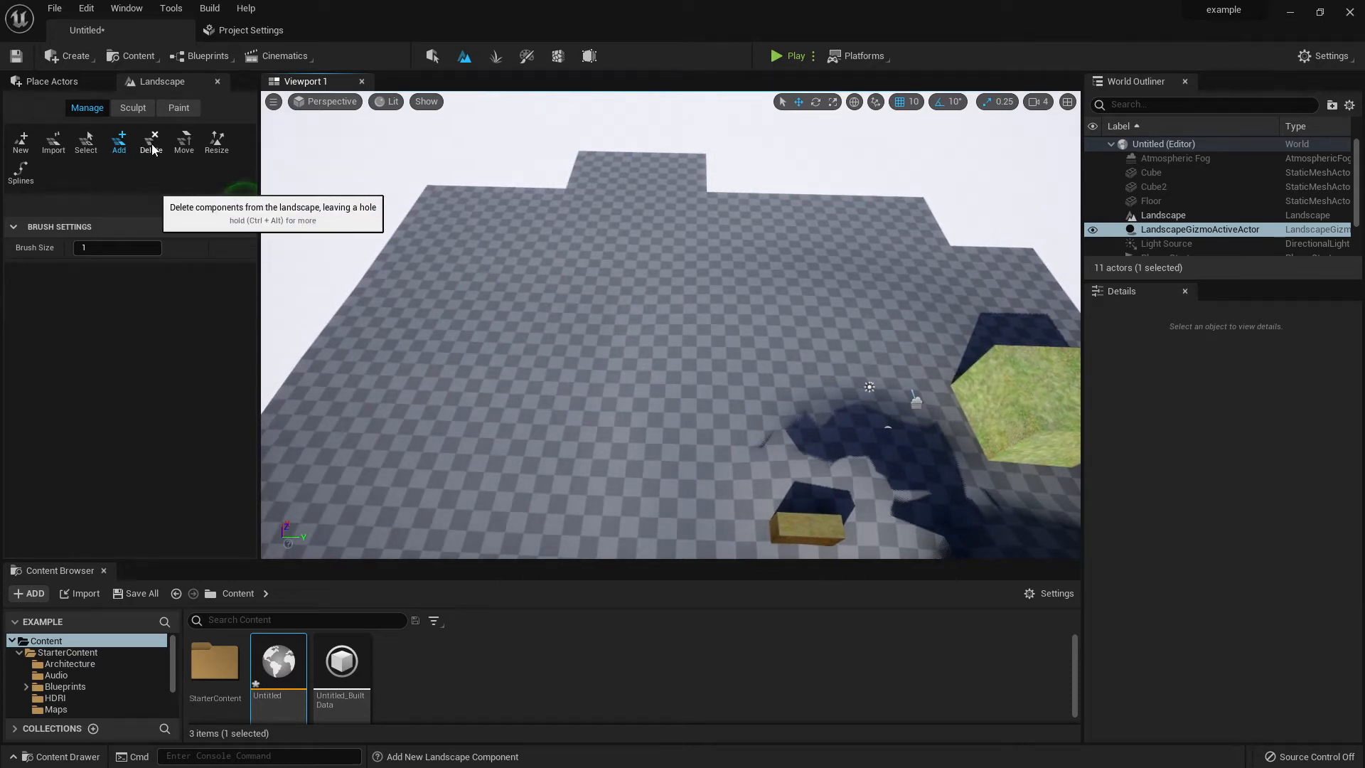
pyautogui.click(151, 142)
pyautogui.click(648, 170)
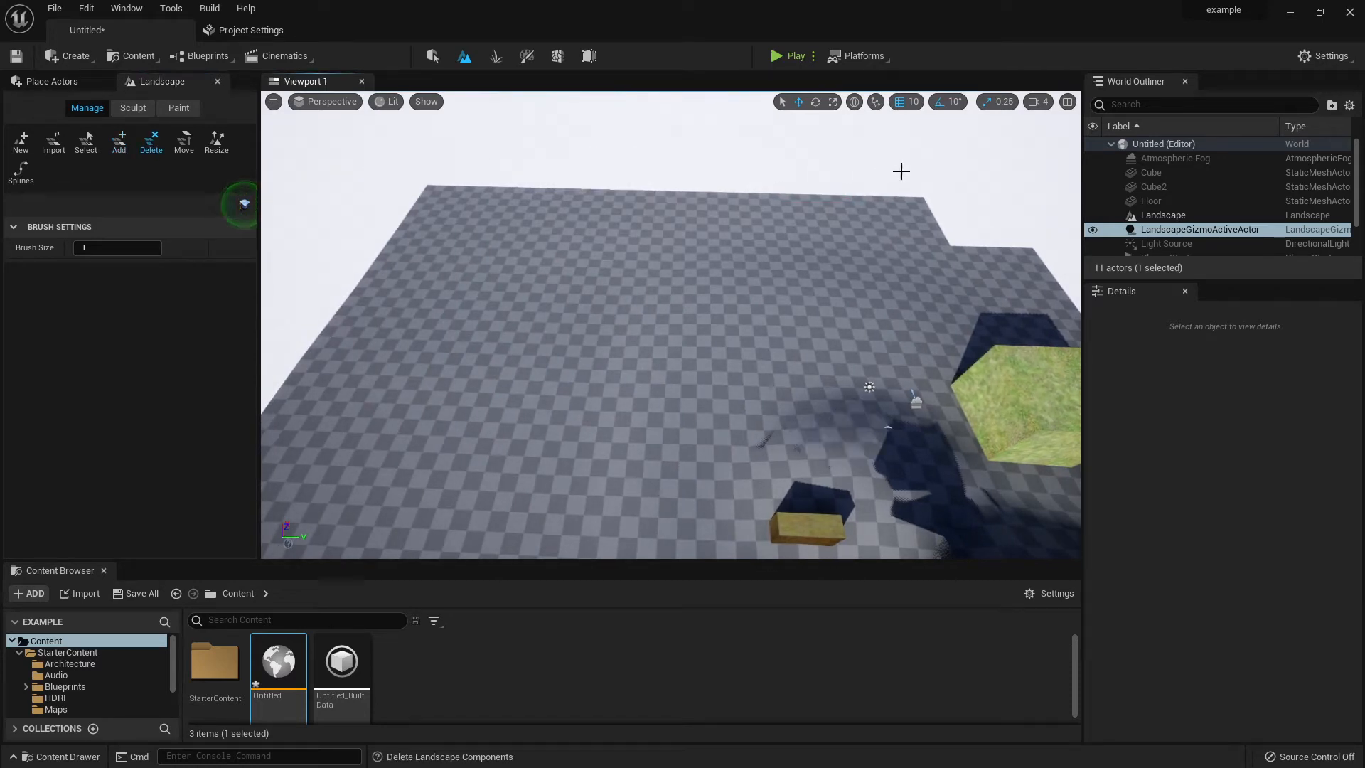
pyautogui.click(115, 145)
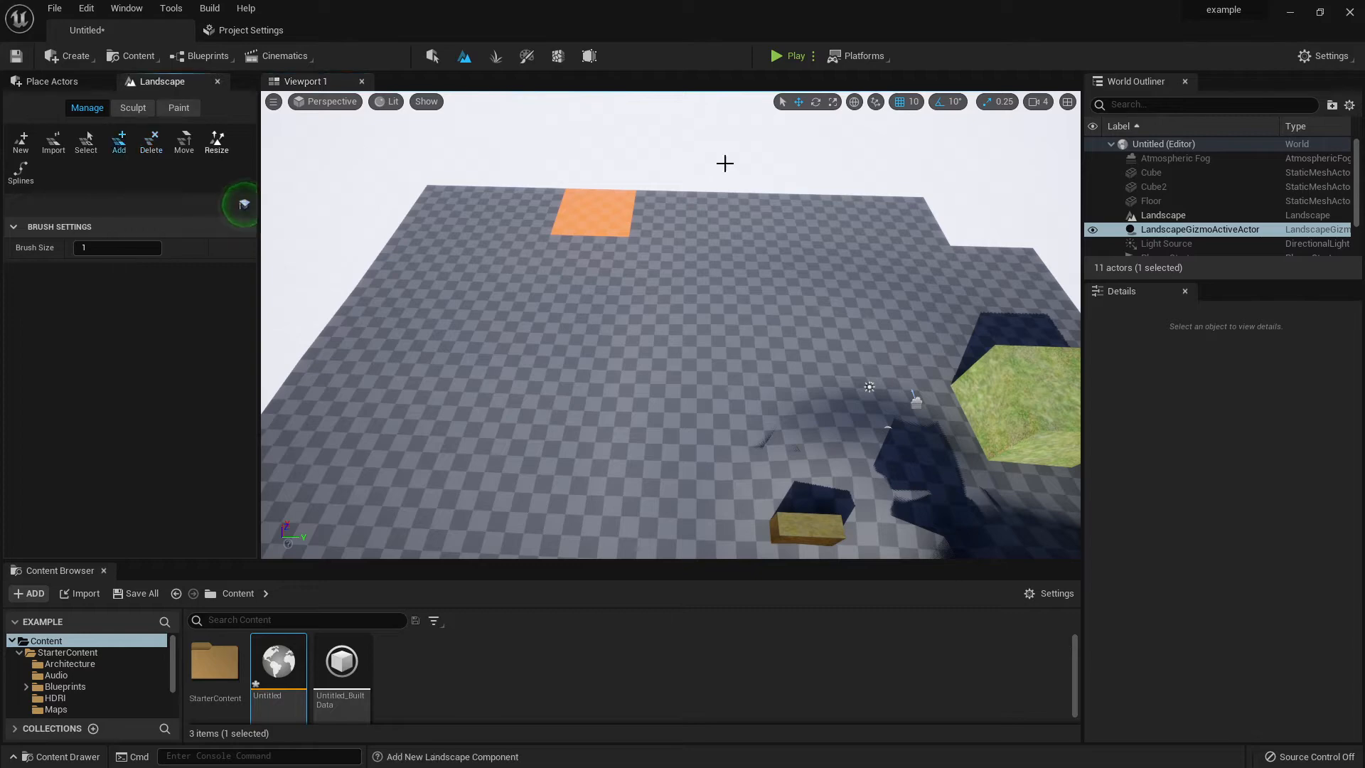
pyautogui.click(944, 218)
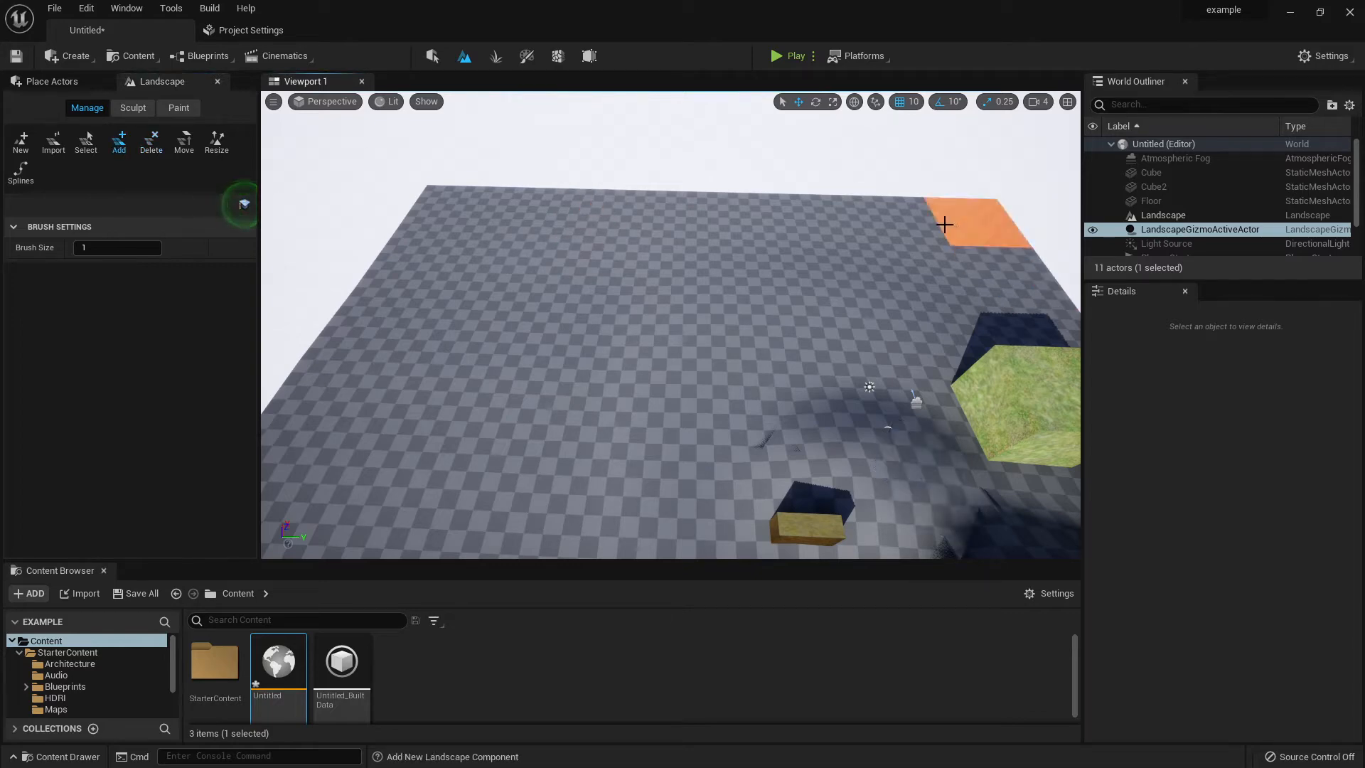
# Step: Add single components to fill the remaining gaps along the landscape's edge behind the grass cube, out to the corner
pyautogui.moveTo(945, 224); pyautogui.dragTo(1109, 234, button='right')
pyautogui.click(798, 245)
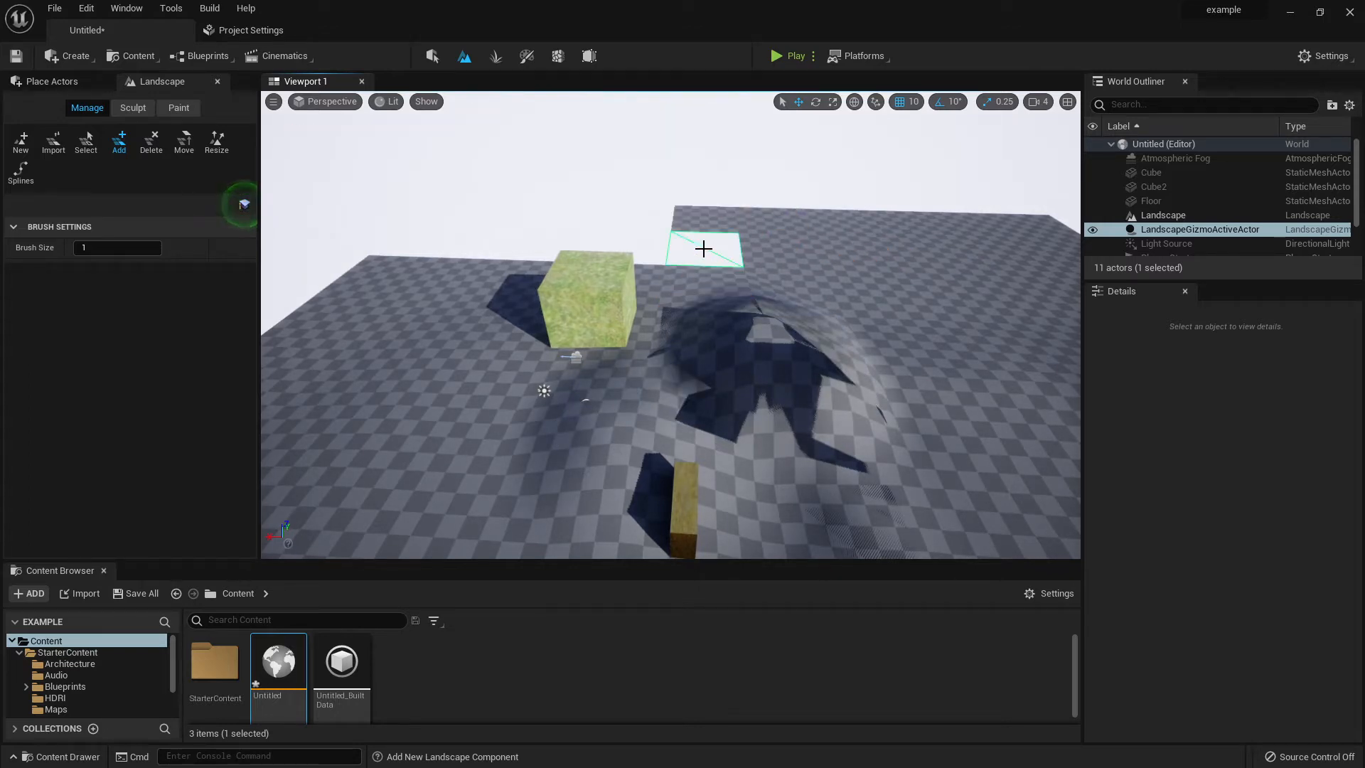
pyautogui.click(700, 246)
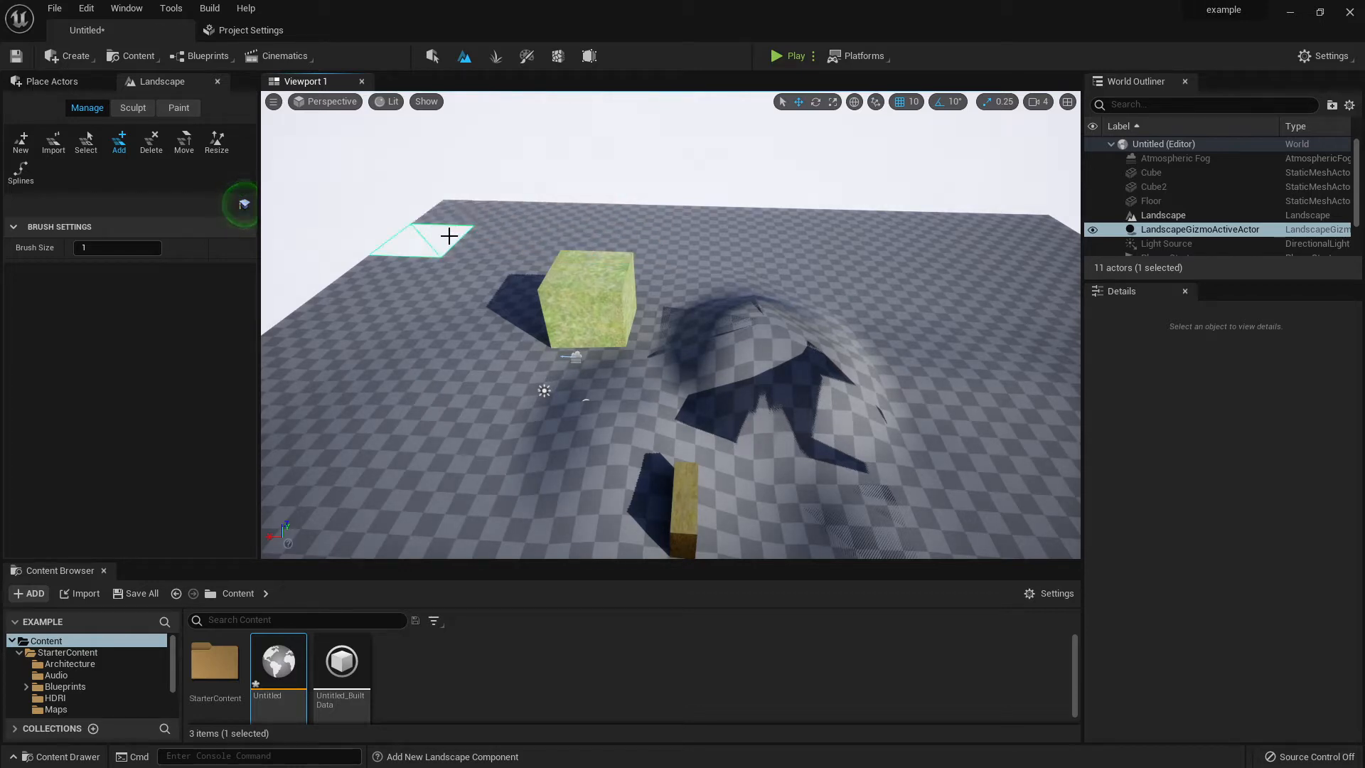
pyautogui.click(450, 236)
pyautogui.moveTo(965, 194); pyautogui.dragTo(978, 313, button='right')
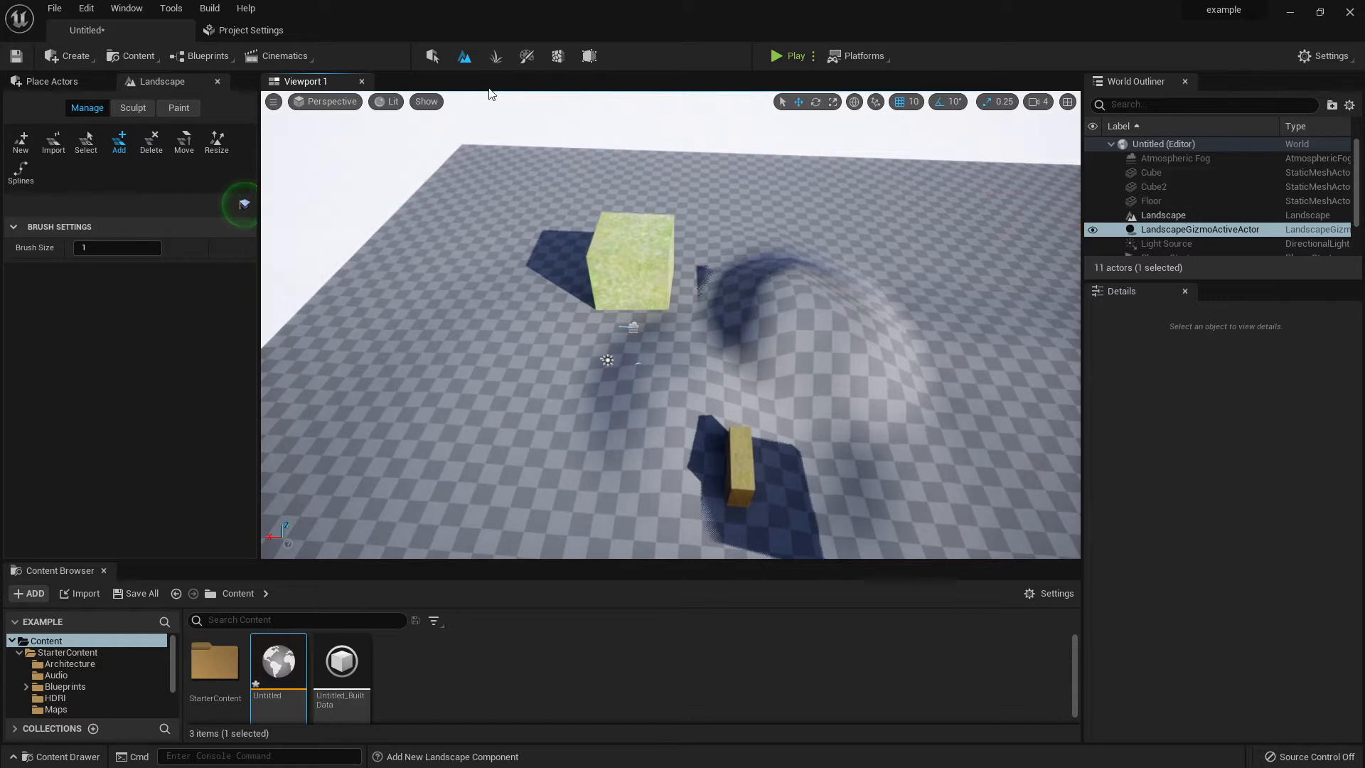
# Step: Switch to selection mode and delete the Cube and Cube2 actors from the level
pyautogui.click(432, 60)
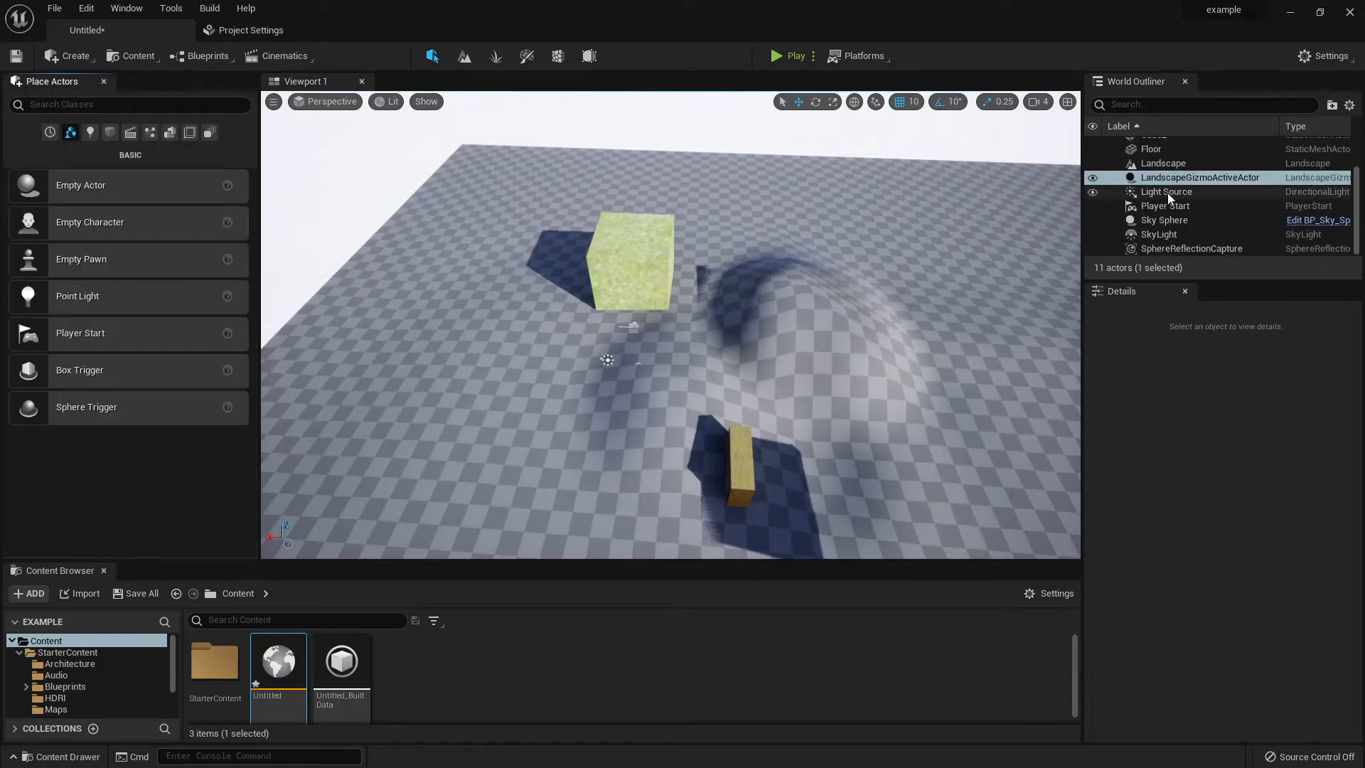
pyautogui.click(1146, 172)
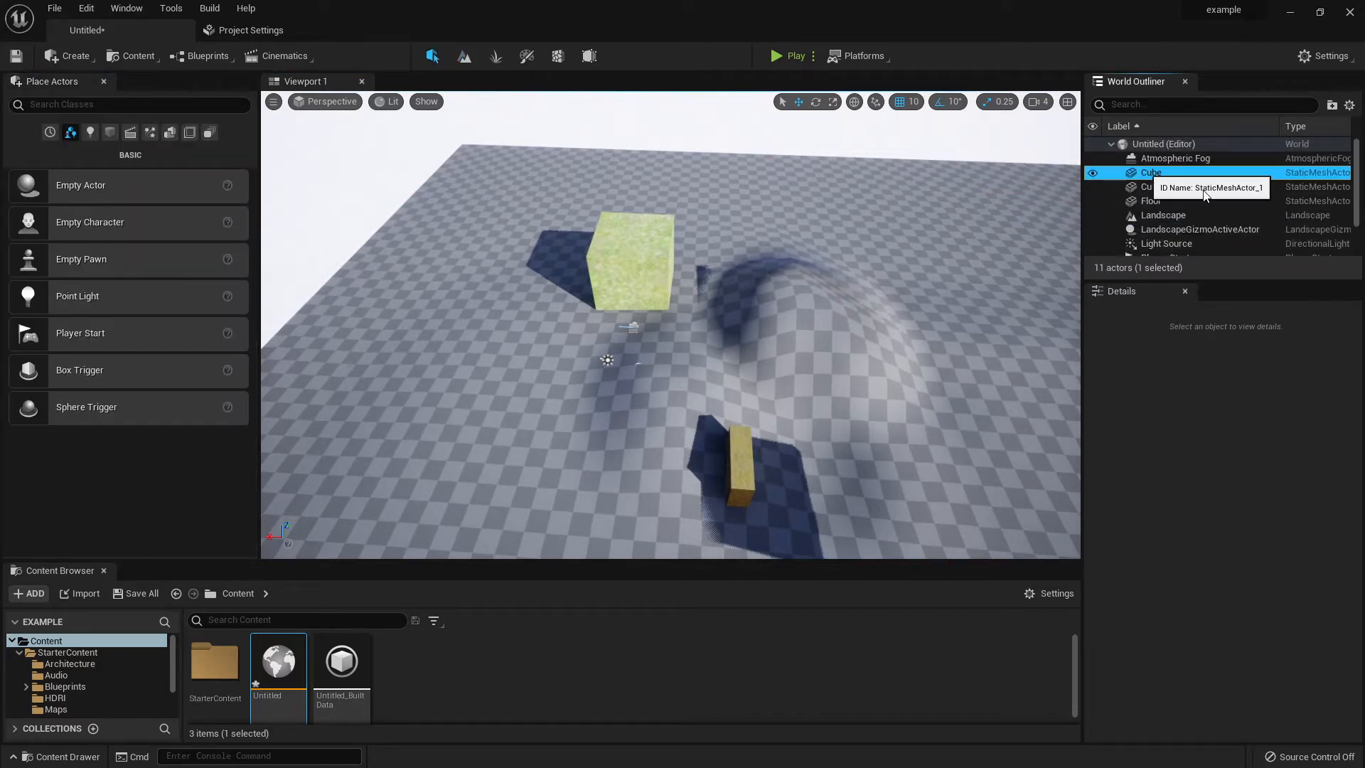
pyautogui.press('Delete')
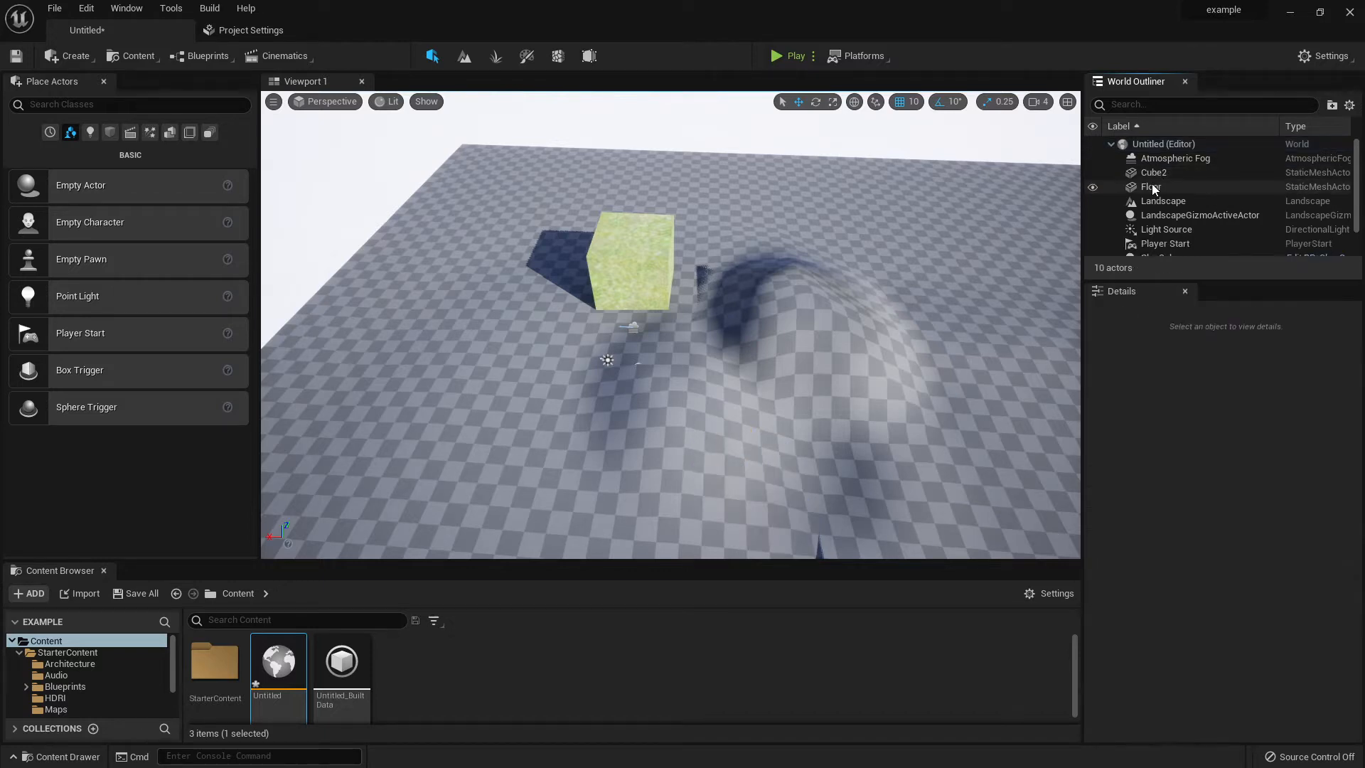
pyautogui.click(1155, 187)
pyautogui.click(1160, 174)
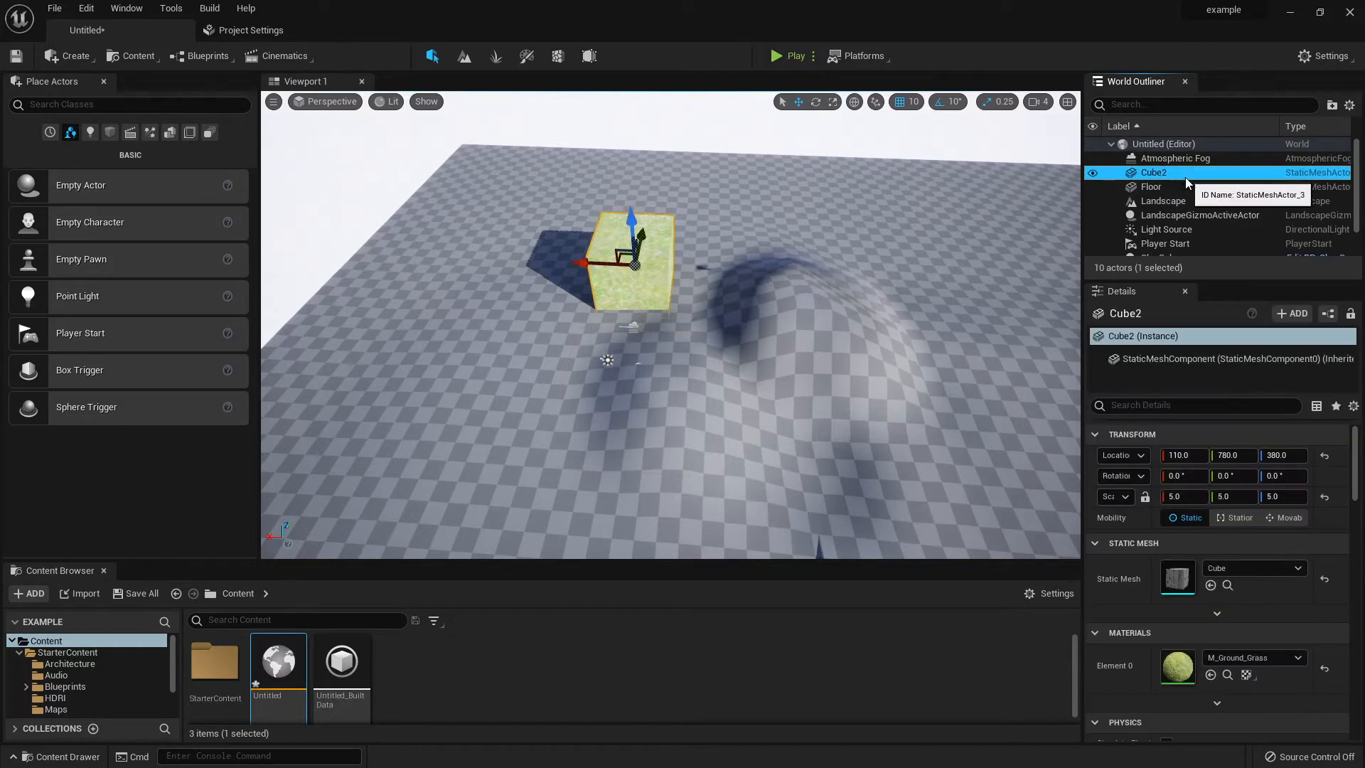
pyautogui.press('Delete')
pyautogui.scroll(-2, 927, 275)
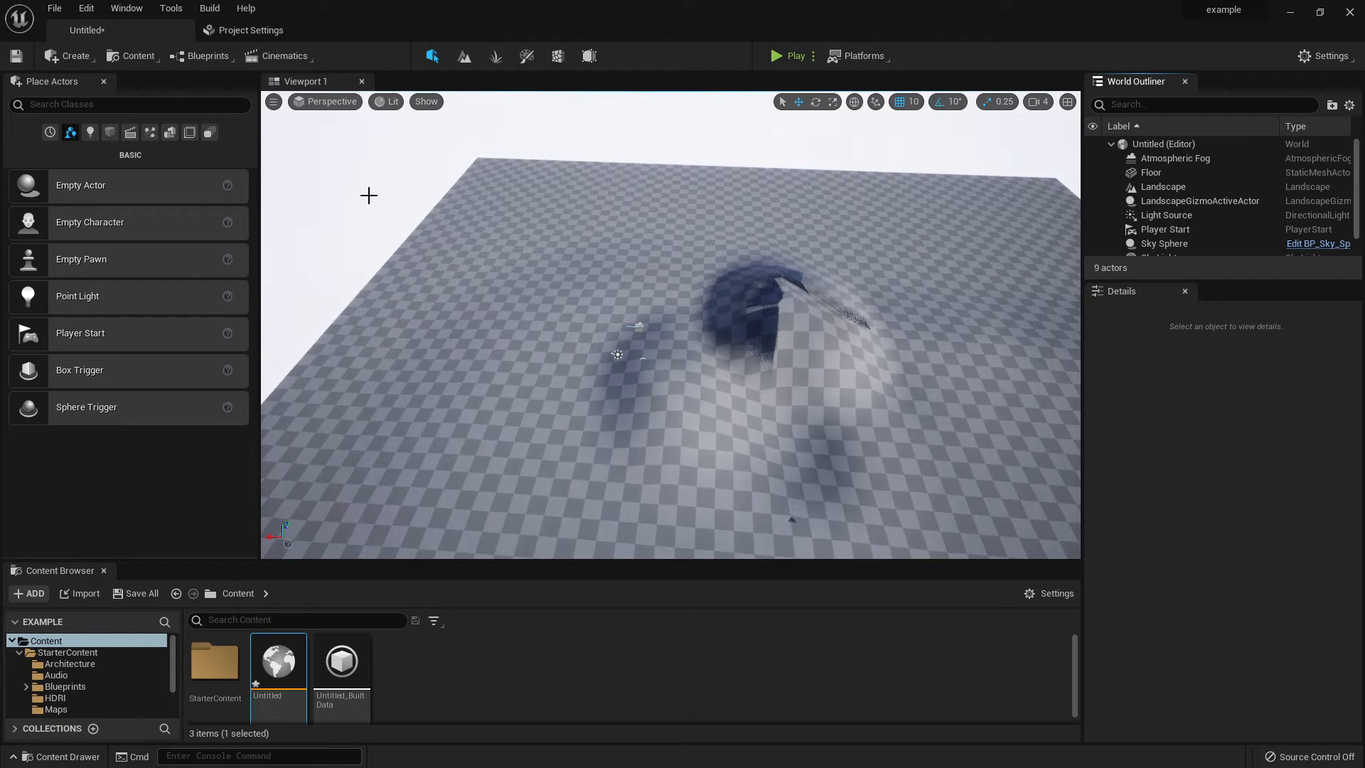
# Step: Return to landscape sculpting and level the central hill with the Flatten tool
pyautogui.click(464, 57)
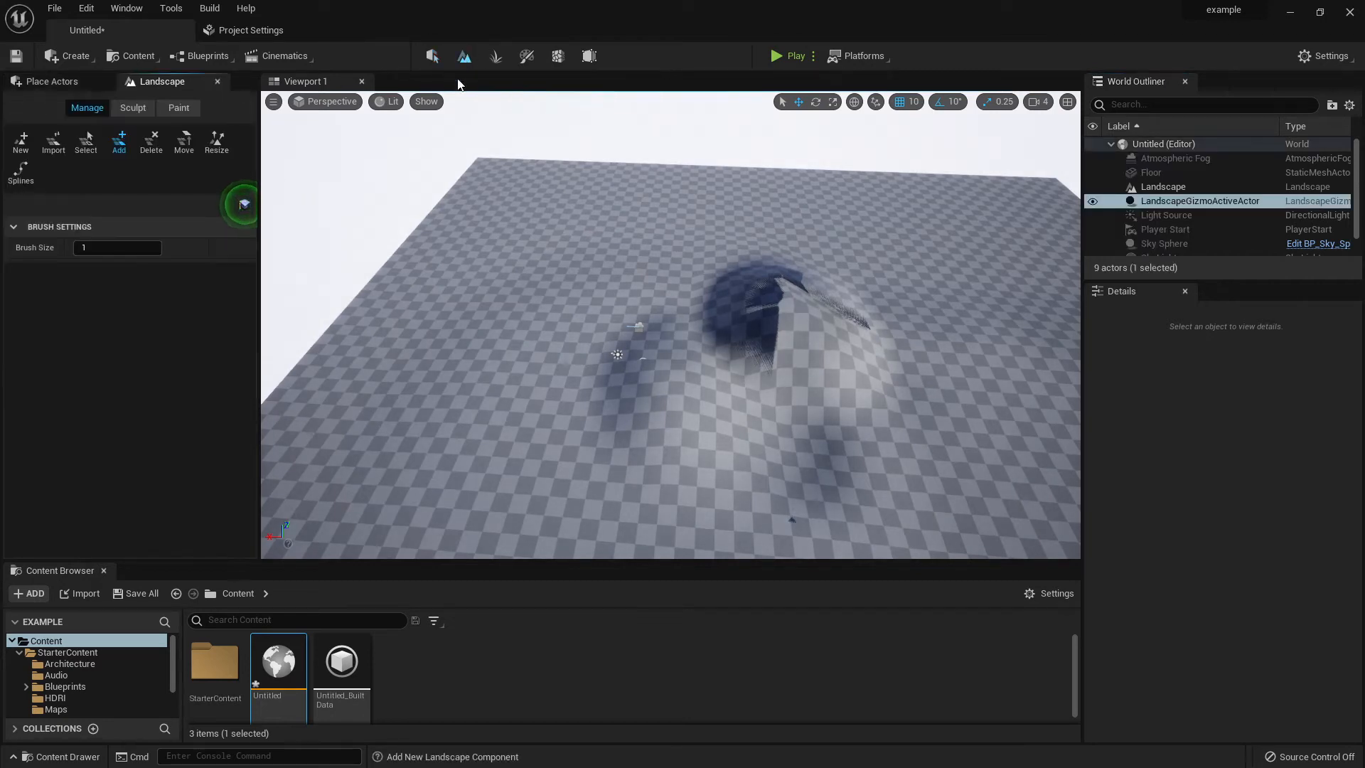
pyautogui.click(132, 109)
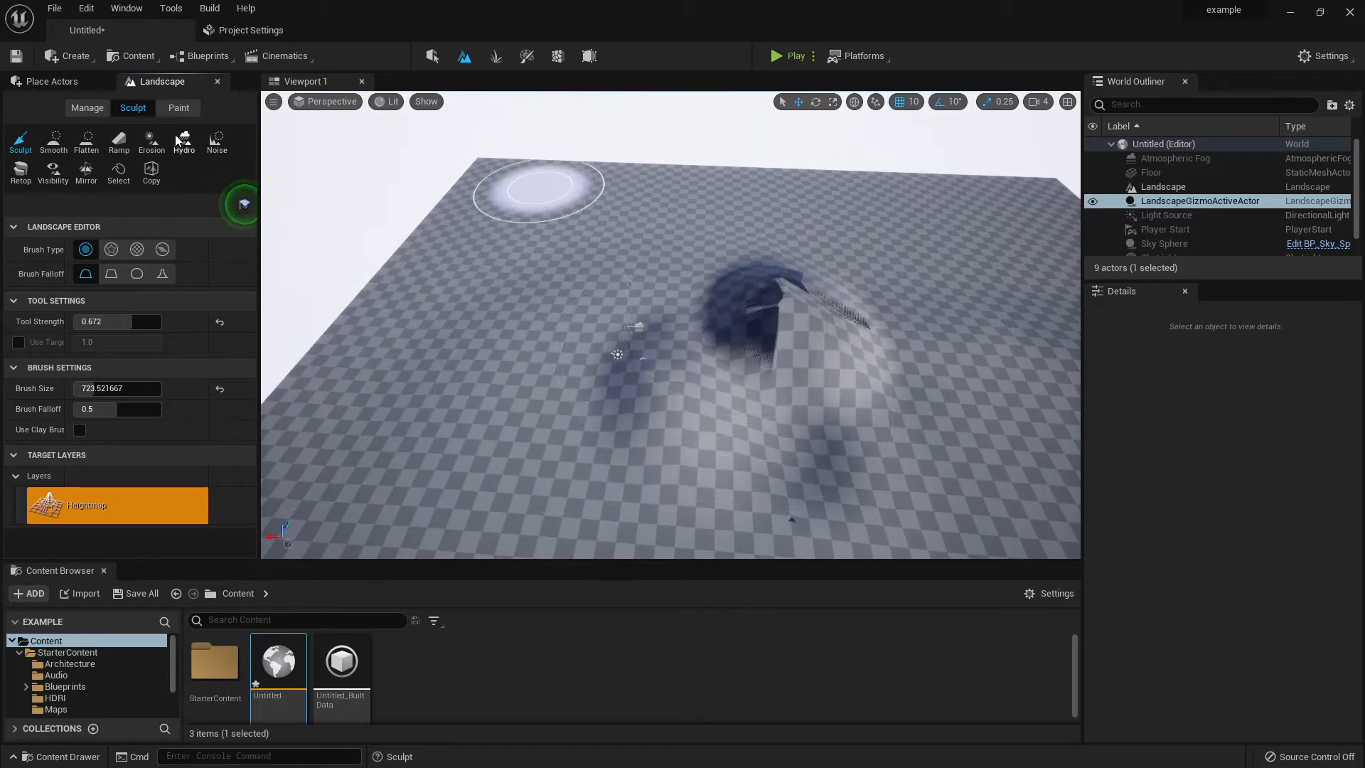
pyautogui.click(87, 145)
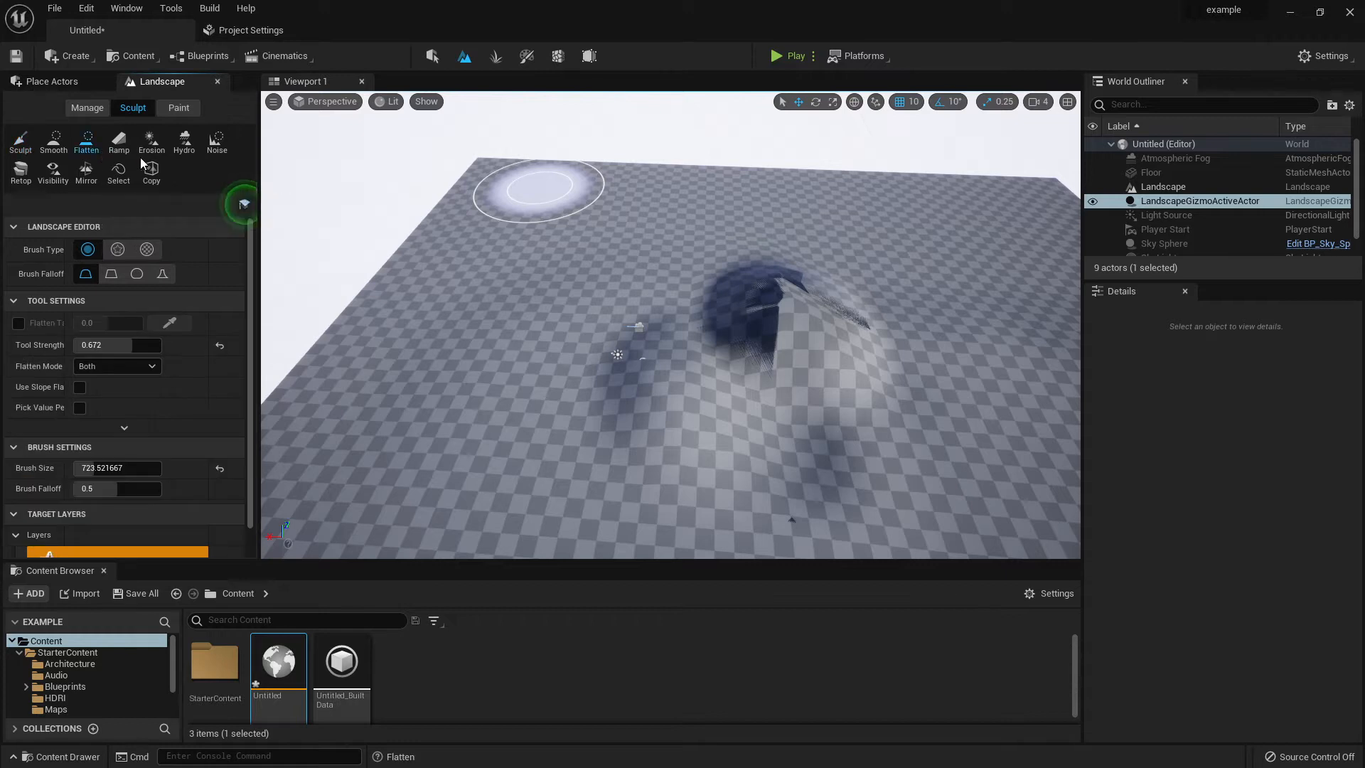
pyautogui.moveTo(568, 254)
pyautogui.mouseDown()
pyautogui.moveTo(813, 356)
pyautogui.moveTo(813, 280)
pyautogui.moveTo(923, 274)
pyautogui.mouseUp()
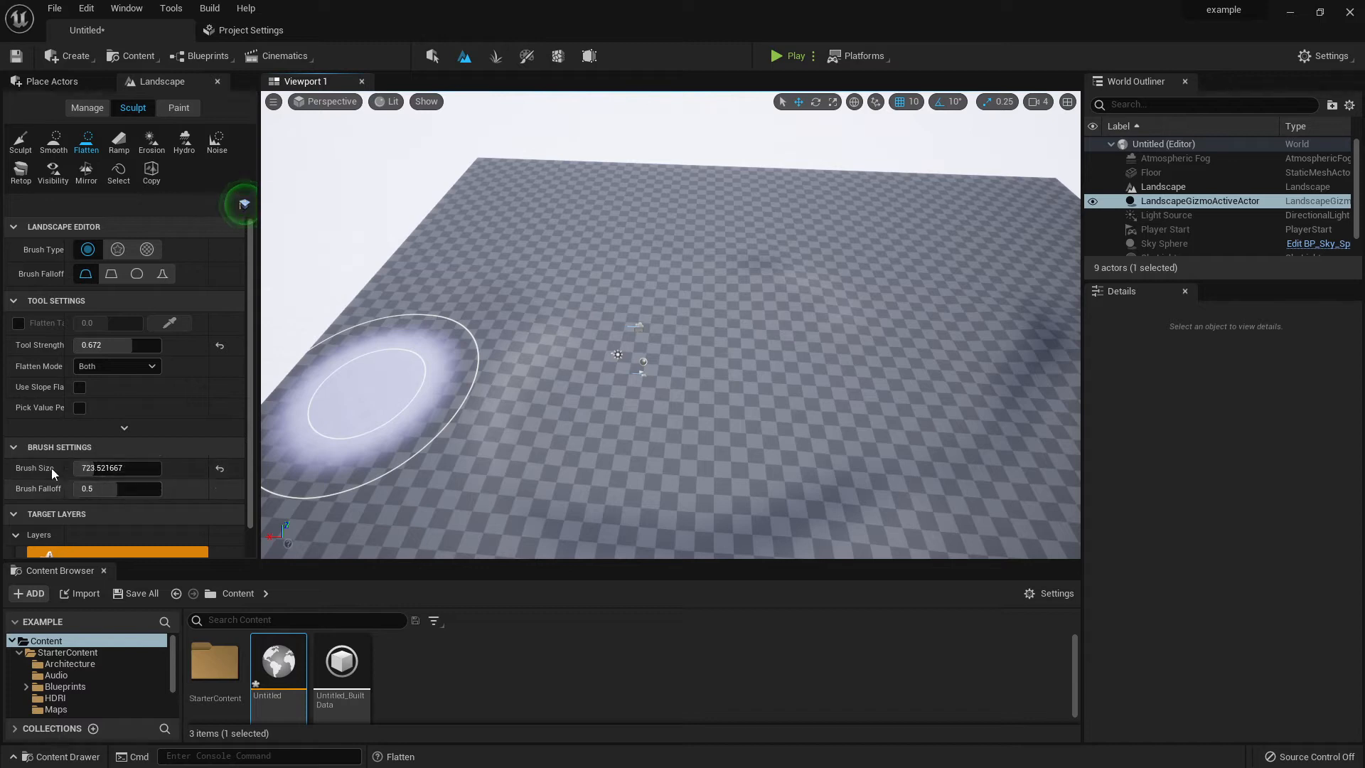
# Step: Enlarge the flatten brush to about 1200 and level the remaining bumps across the landscape
pyautogui.moveTo(96, 470); pyautogui.dragTo(164, 469)
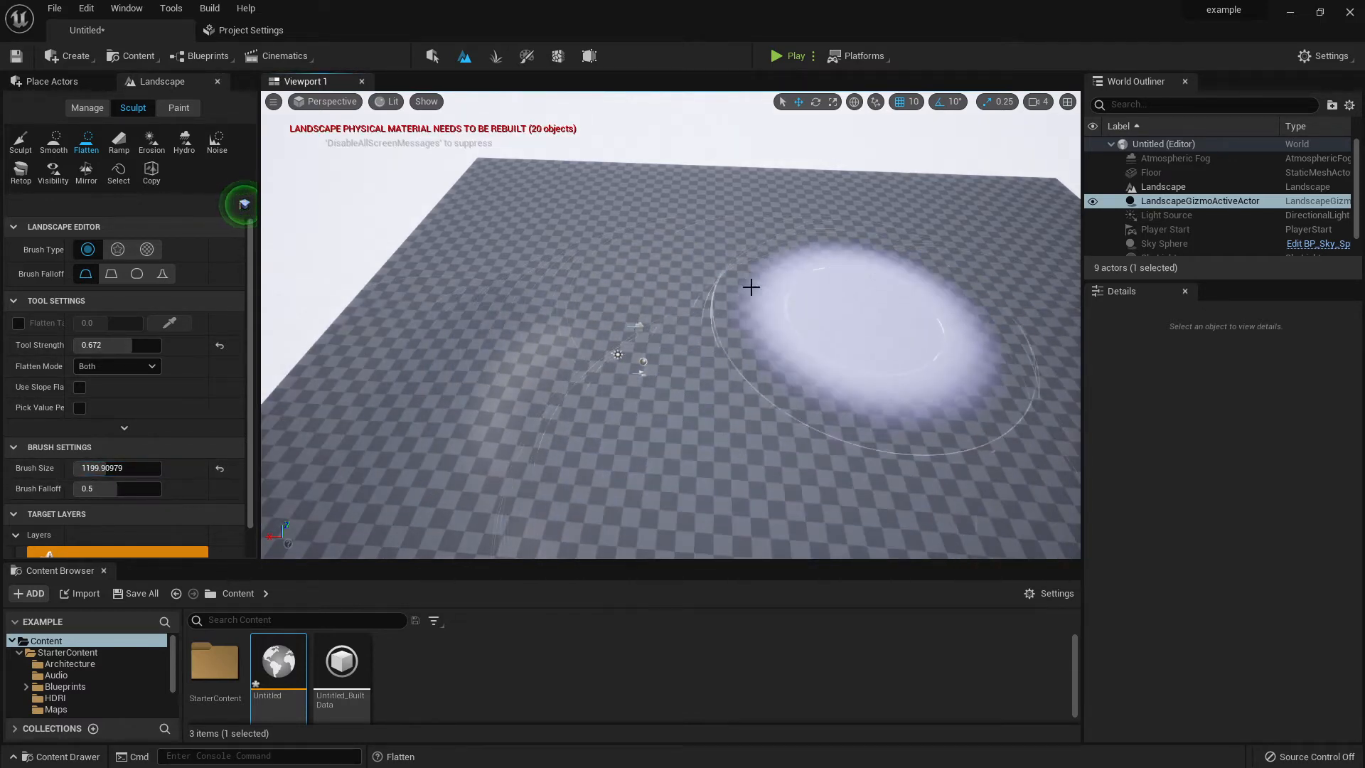
pyautogui.scroll(-2, 747, 332)
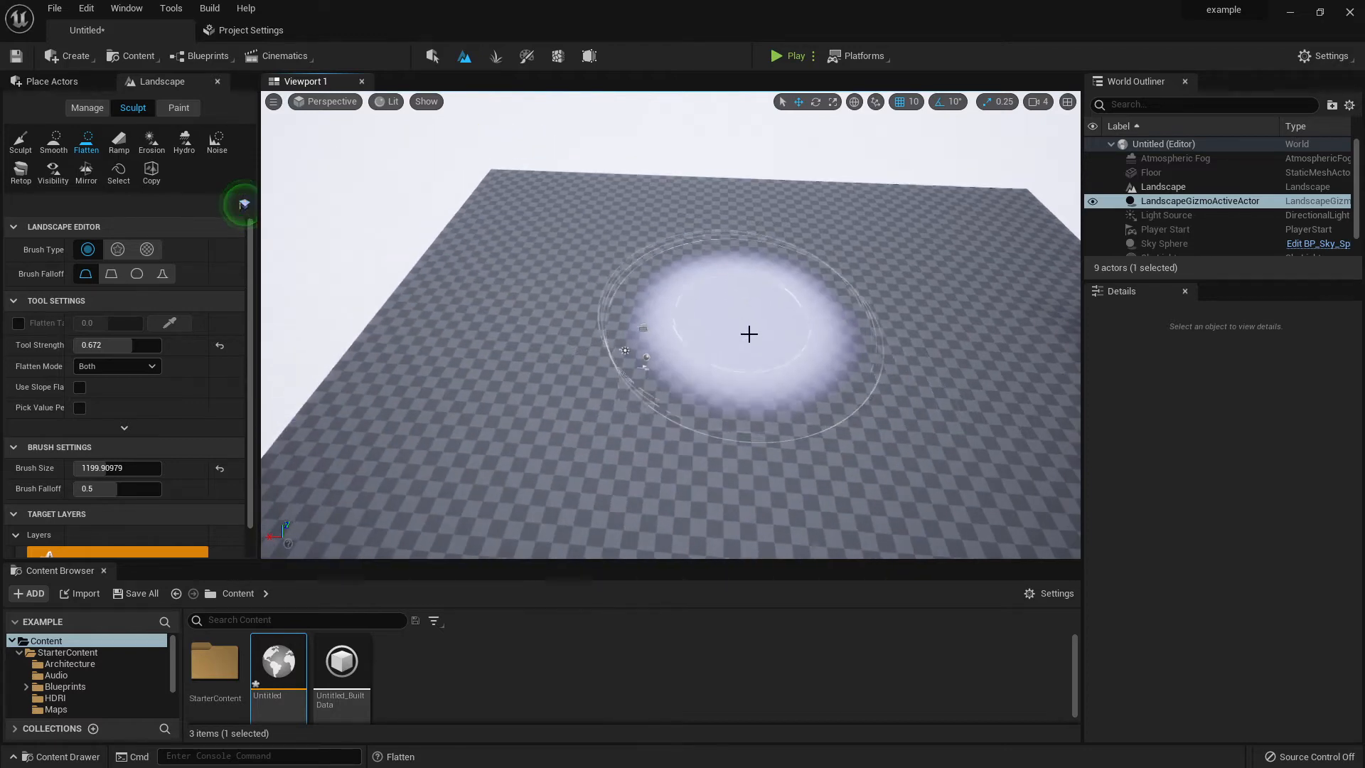
pyautogui.moveTo(746, 359); pyautogui.dragTo(889, 405, button='right')
pyautogui.moveTo(746, 359)
pyautogui.mouseDown()
pyautogui.moveTo(610, 198)
pyautogui.moveTo(694, 206)
pyautogui.moveTo(1010, 361)
pyautogui.moveTo(517, 433)
pyautogui.moveTo(497, 341)
pyautogui.mouseUp()
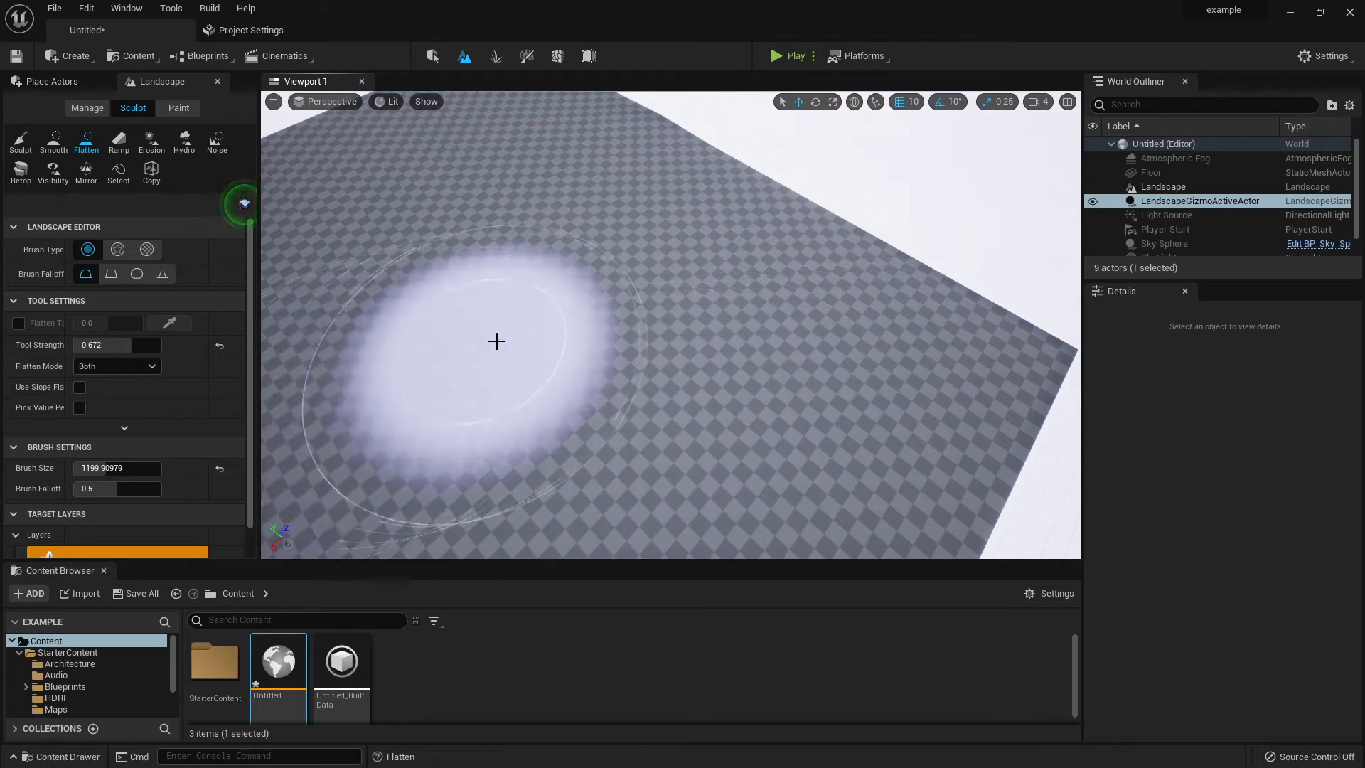
pyautogui.moveTo(496, 341); pyautogui.dragTo(284, 312, button='right')
pyautogui.moveTo(471, 368); pyautogui.dragTo(683, 353)
pyautogui.moveTo(682, 353)
pyautogui.mouseDown(button='right')
pyautogui.moveTo(661, 306)
pyautogui.moveTo(717, 342)
pyautogui.moveTo(682, 405)
pyautogui.moveTo(718, 373)
pyautogui.moveTo(682, 350)
pyautogui.mouseUp(button='right')
pyautogui.press('w')
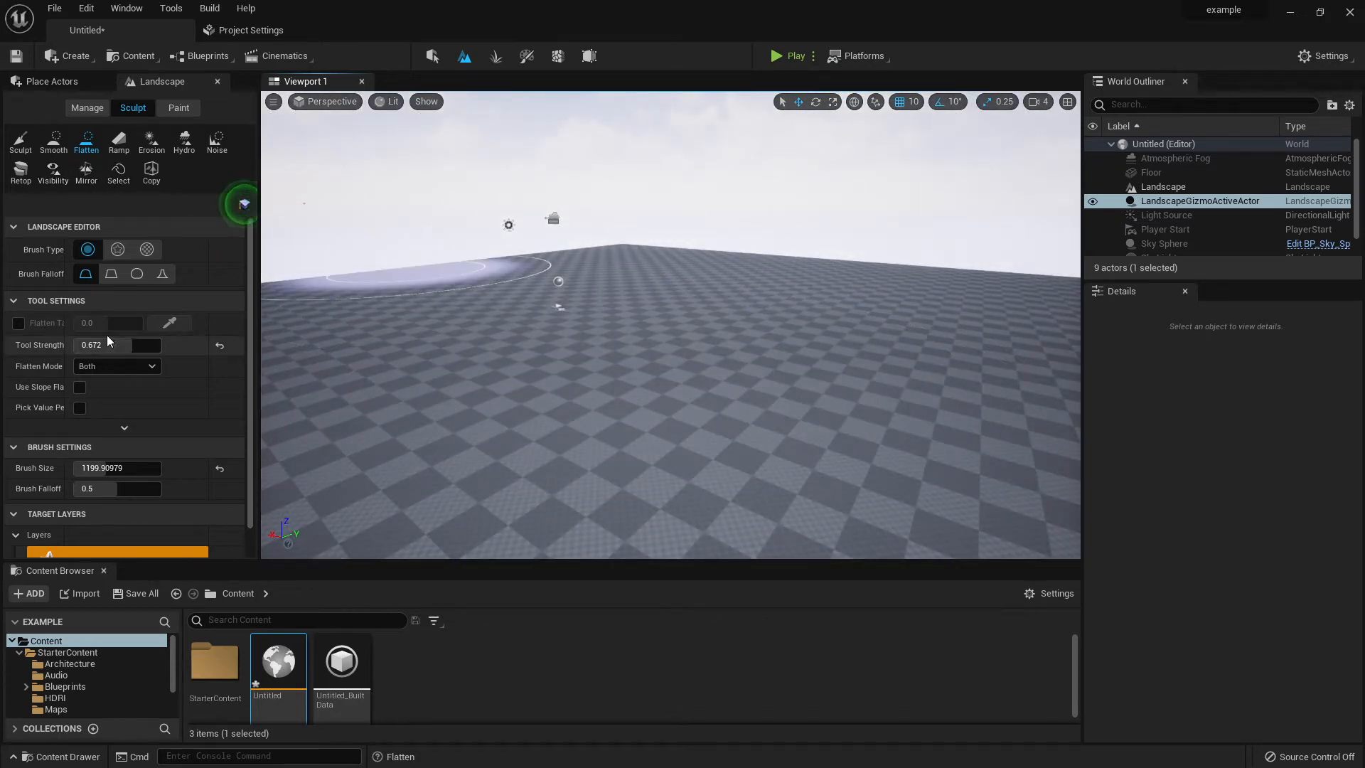
# Step: Set tool strength to 0.584 and brush size to about 697, and raise a mountain on the flattened ground with the Sculpt tool
pyautogui.moveTo(117, 468)
pyautogui.mouseDown()
pyautogui.moveTo(82, 468)
pyautogui.moveTo(152, 468)
pyautogui.mouseUp()
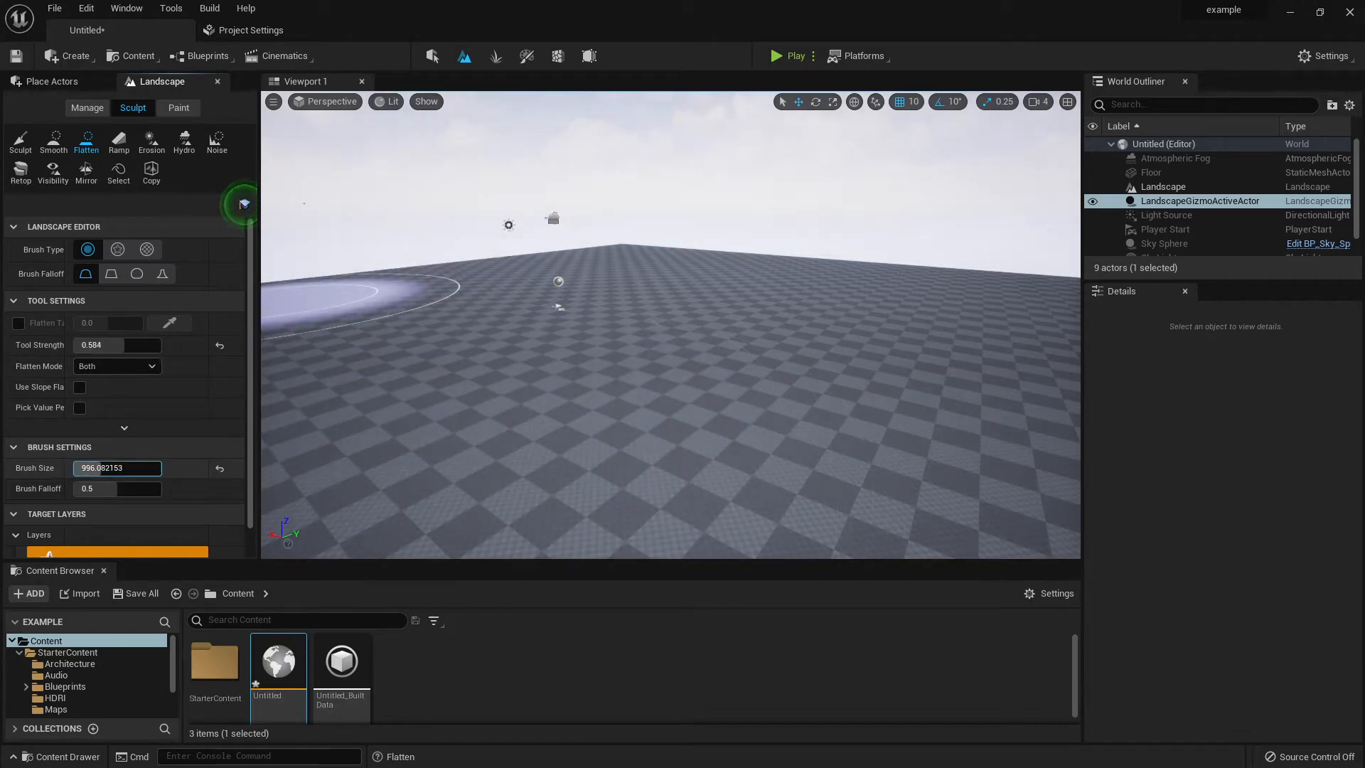
pyautogui.moveTo(100, 467)
pyautogui.mouseDown()
pyautogui.moveTo(80, 468)
pyautogui.moveTo(92, 468)
pyautogui.mouseUp()
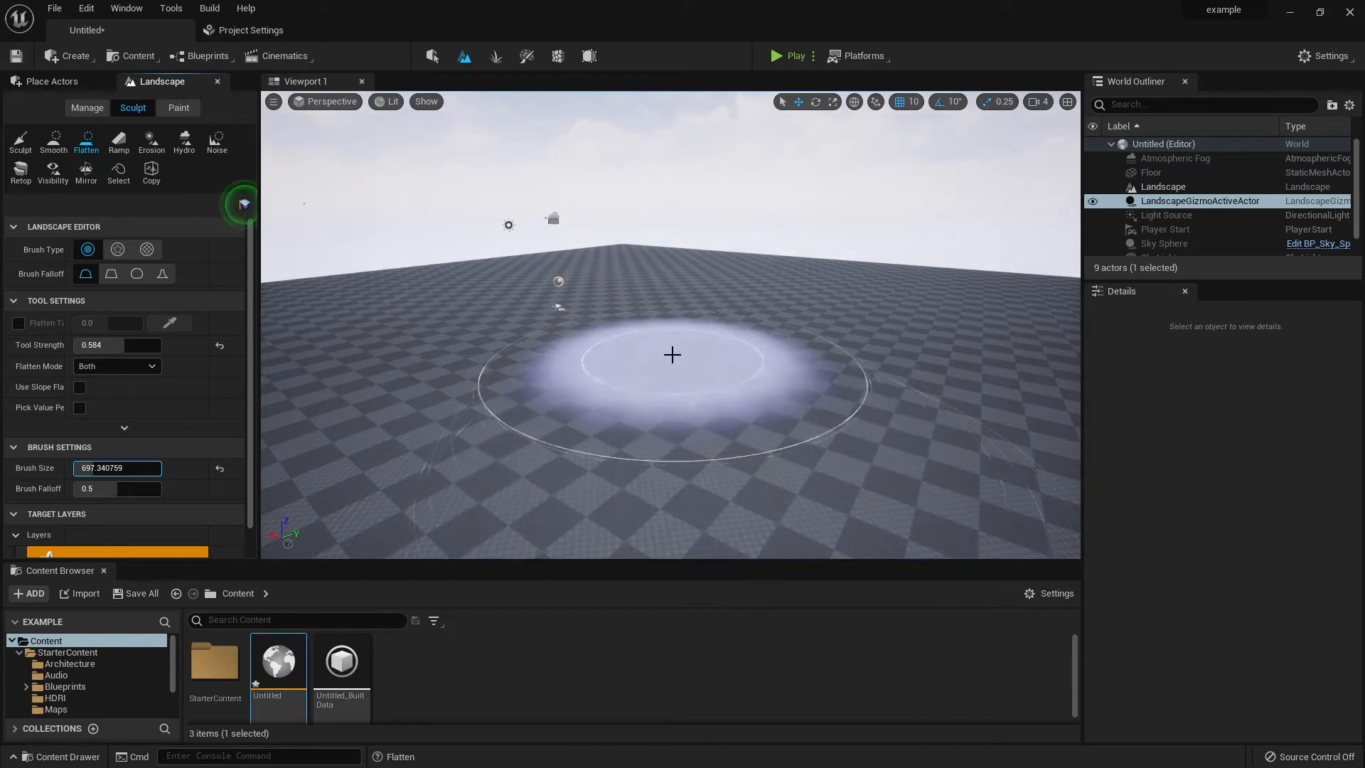
pyautogui.click(20, 140)
pyautogui.moveTo(694, 396)
pyautogui.mouseDown()
pyautogui.moveTo(731, 363)
pyautogui.moveTo(524, 374)
pyautogui.moveTo(441, 340)
pyautogui.moveTo(512, 301)
pyautogui.moveTo(412, 277)
pyautogui.moveTo(451, 417)
pyautogui.moveTo(822, 426)
pyautogui.mouseUp()
pyautogui.moveTo(814, 304)
pyautogui.mouseDown(button='right')
pyautogui.moveTo(810, 362)
pyautogui.moveTo(891, 361)
pyautogui.mouseUp(button='right')
pyautogui.press('s')
pyautogui.press('a')
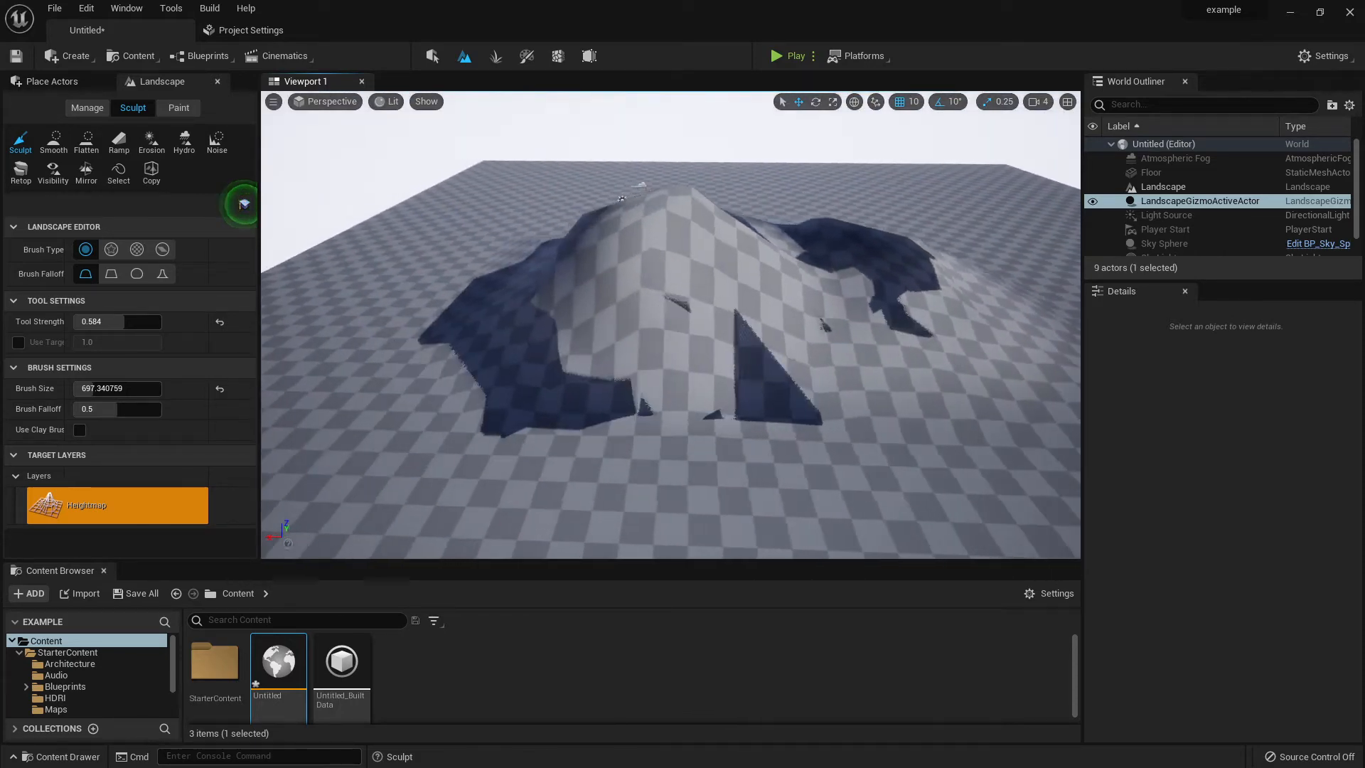
# Step: Sculpt more raised terrain around the mountain, building connected hills and slopes on several sides
pyautogui.moveTo(608, 296); pyautogui.dragTo(373, 290)
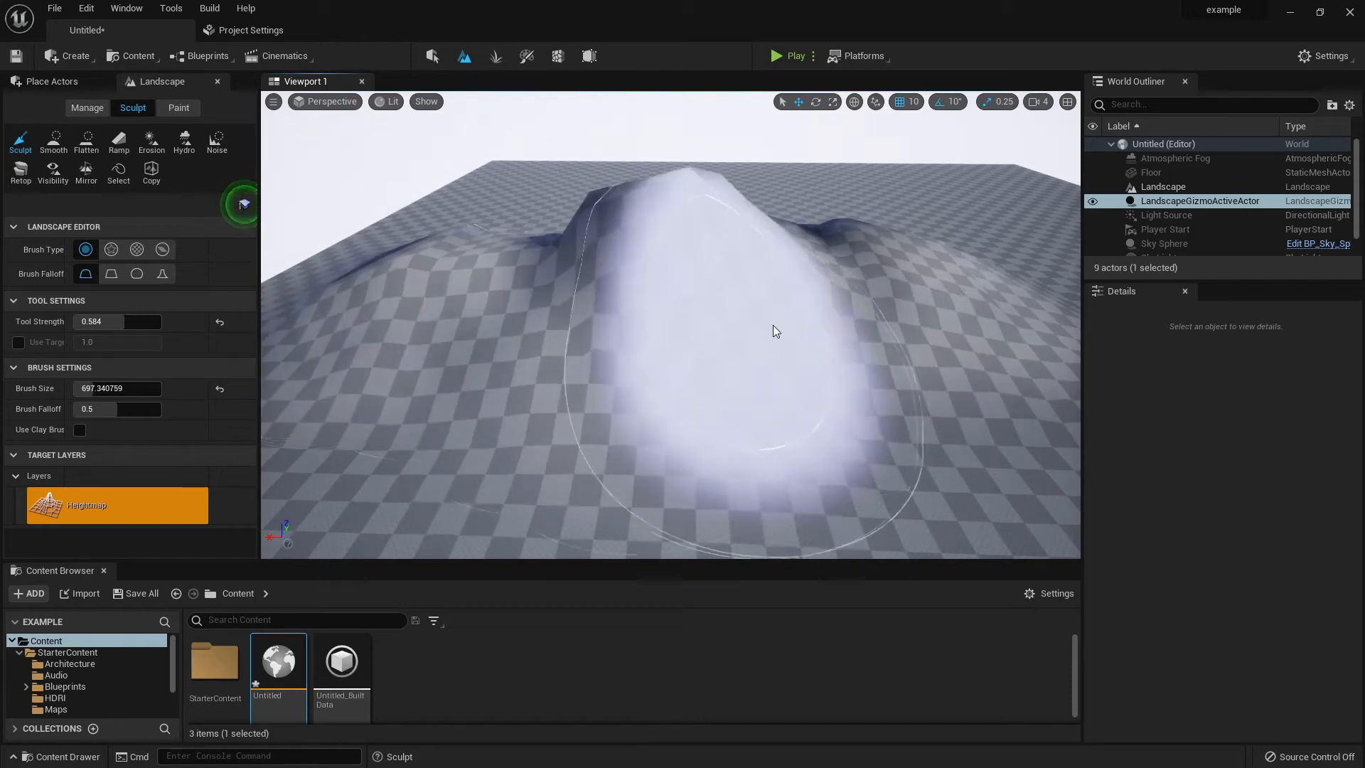
pyautogui.press('w')
pyautogui.moveTo(776, 331)
pyautogui.mouseDown(button='right')
pyautogui.moveTo(850, 331)
pyautogui.moveTo(600, 350)
pyautogui.mouseUp(button='right')
pyautogui.press('s')
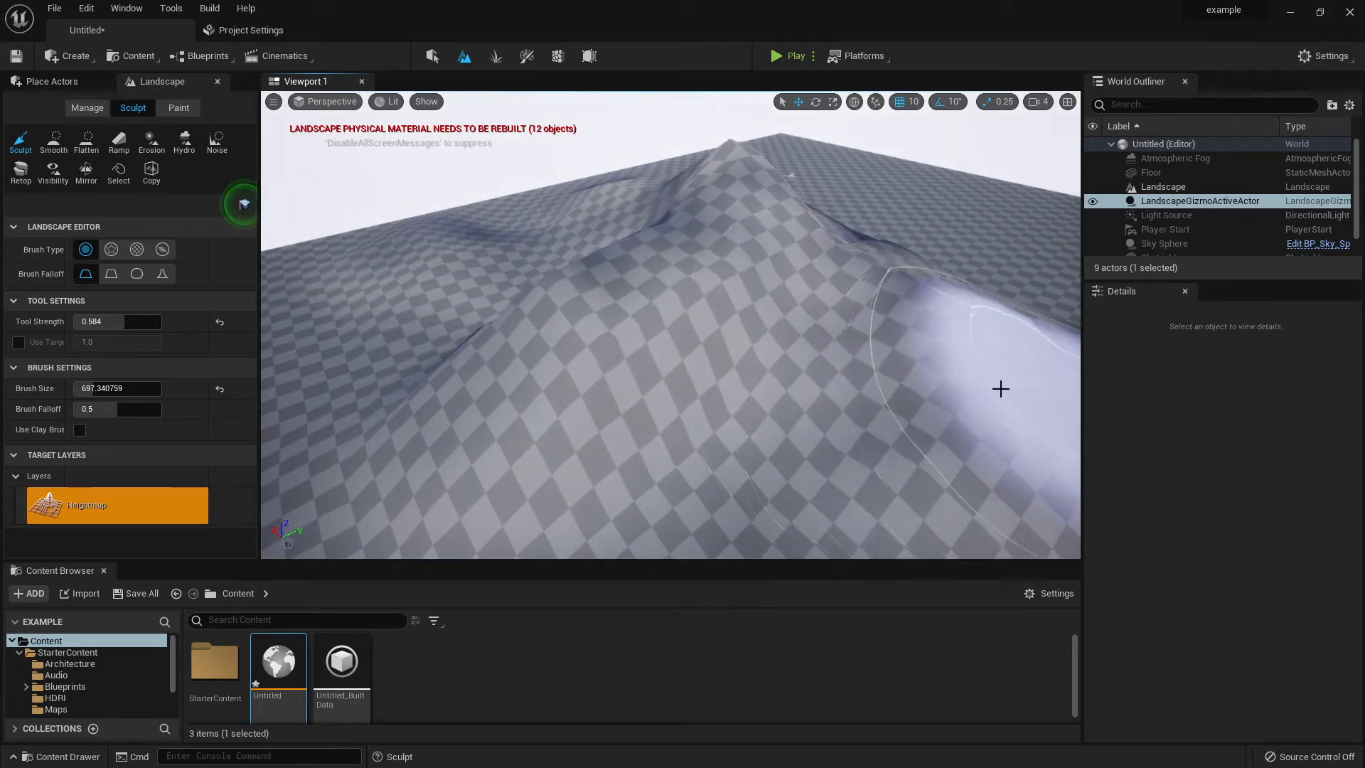
pyautogui.press('w')
pyautogui.moveTo(1001, 388)
pyautogui.mouseDown(button='right')
pyautogui.moveTo(1031, 447)
pyautogui.moveTo(1066, 327)
pyautogui.moveTo(980, 249)
pyautogui.moveTo(861, 288)
pyautogui.mouseUp(button='right')
pyautogui.press('s')
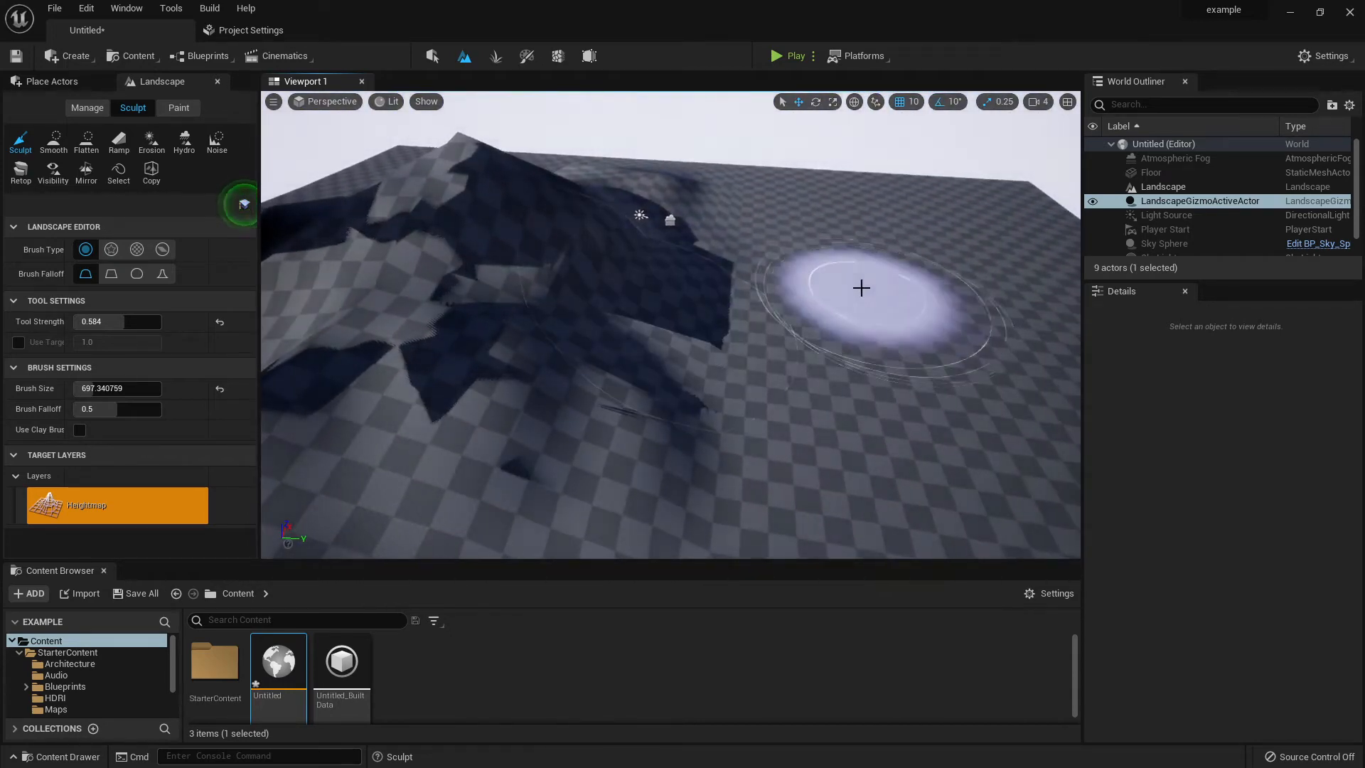
# Step: Soften the sharp peaks and slopes of the sculpted mountains with the Smooth tool
pyautogui.click(53, 142)
pyautogui.moveTo(630, 384)
pyautogui.mouseDown()
pyautogui.moveTo(387, 289)
pyautogui.moveTo(457, 183)
pyautogui.moveTo(618, 350)
pyautogui.moveTo(1017, 406)
pyautogui.moveTo(472, 262)
pyautogui.moveTo(649, 135)
pyautogui.mouseUp()
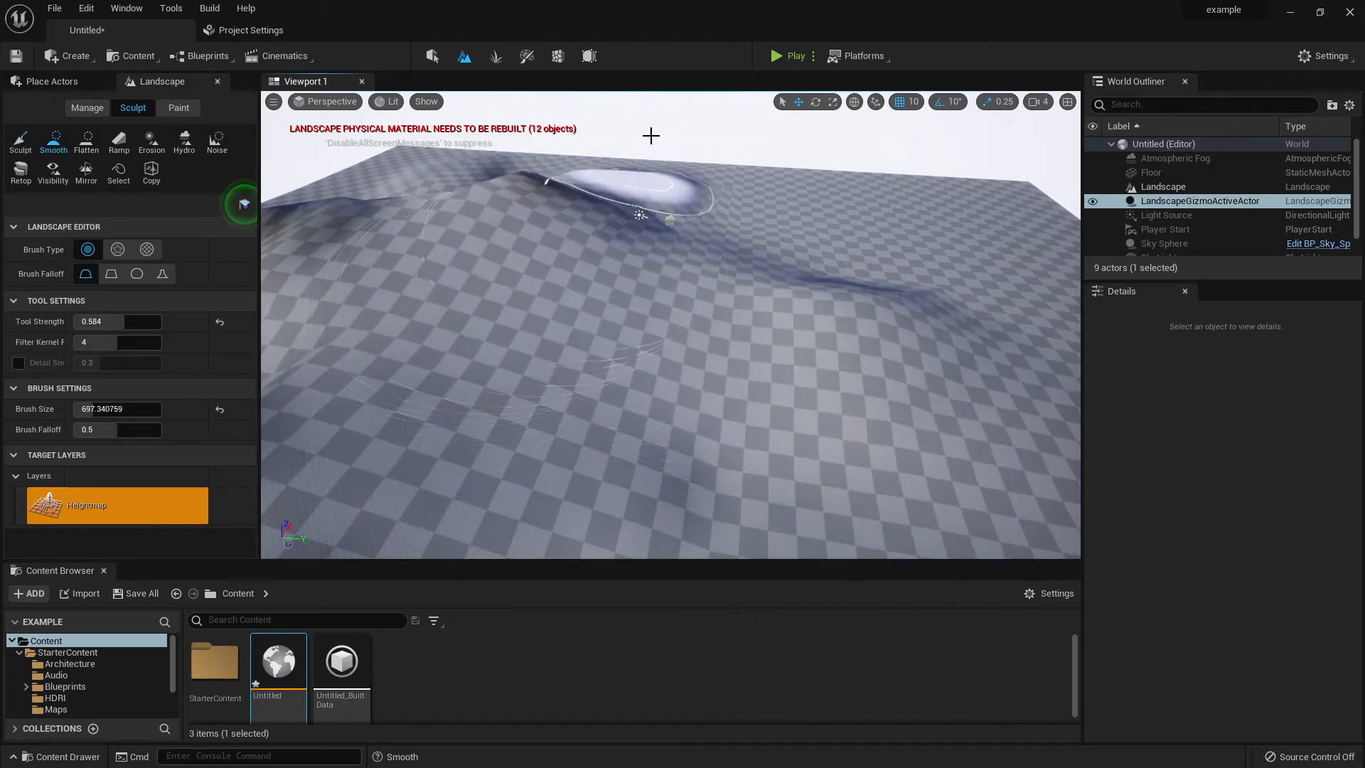
pyautogui.moveTo(649, 134); pyautogui.dragTo(369, 146, button='right')
pyautogui.moveTo(817, 420)
pyautogui.mouseDown()
pyautogui.moveTo(813, 369)
pyautogui.moveTo(646, 296)
pyautogui.mouseUp()
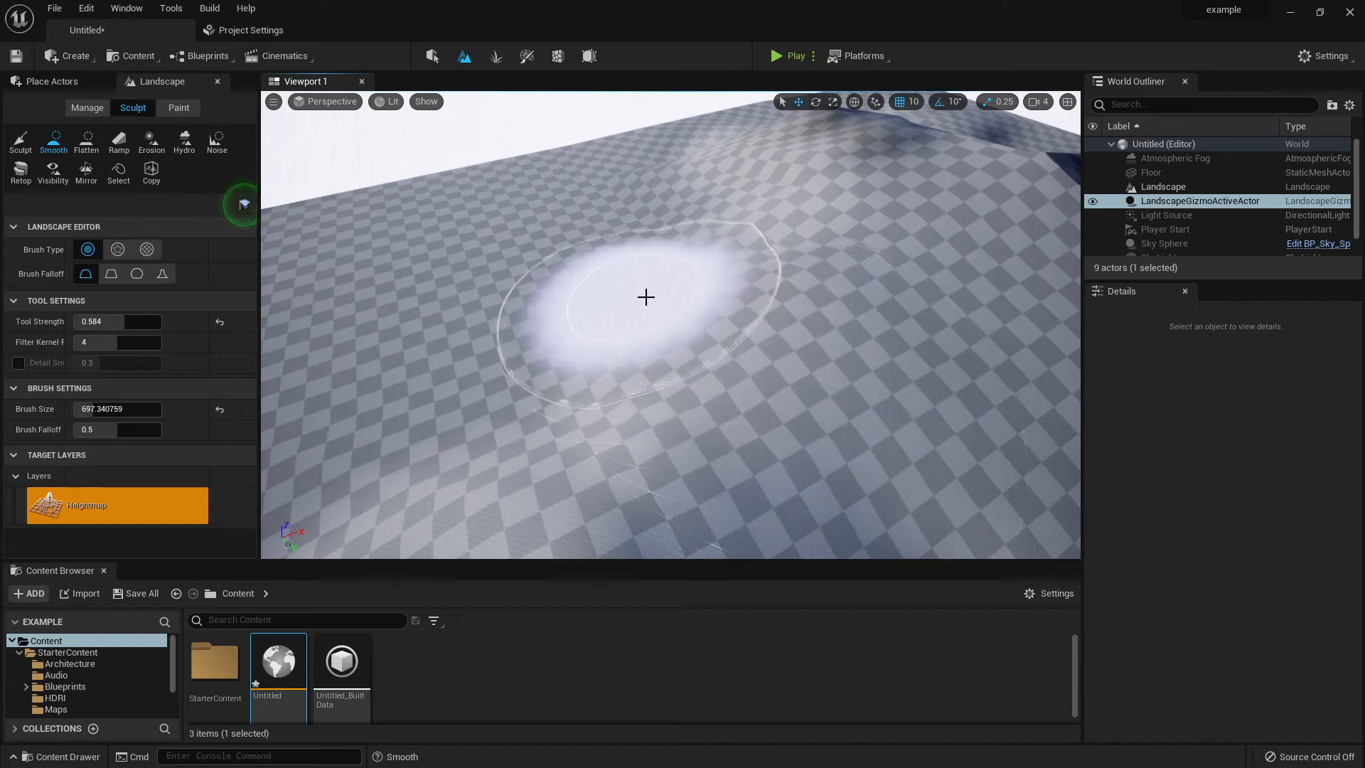
pyautogui.moveTo(646, 296)
pyautogui.mouseDown(button='right')
pyautogui.moveTo(995, 287)
pyautogui.moveTo(843, 291)
pyautogui.mouseUp(button='right')
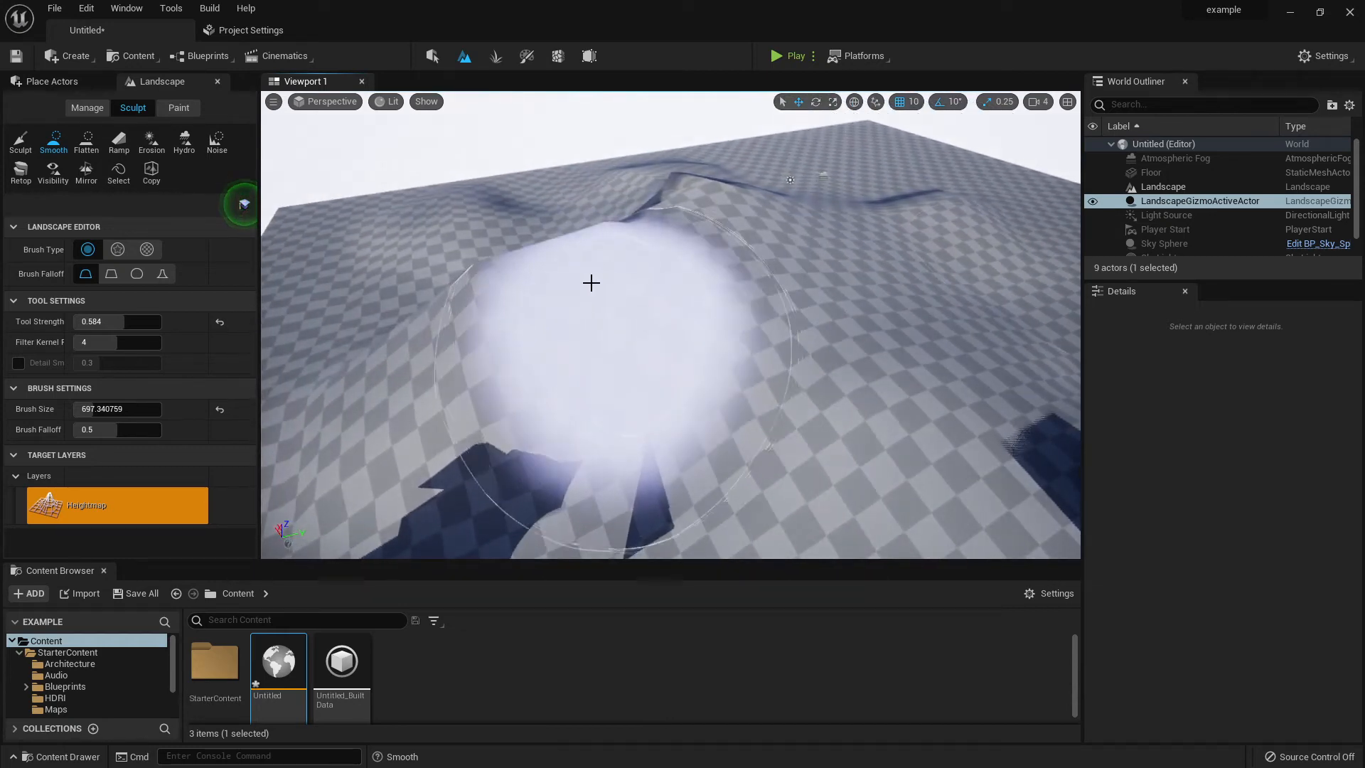
pyautogui.moveTo(591, 283)
pyautogui.mouseDown()
pyautogui.moveTo(621, 253)
pyautogui.moveTo(495, 293)
pyautogui.mouseUp()
pyautogui.moveTo(495, 293)
pyautogui.mouseDown(button='right')
pyautogui.moveTo(504, 391)
pyautogui.moveTo(462, 419)
pyautogui.moveTo(476, 455)
pyautogui.moveTo(555, 455)
pyautogui.mouseUp(button='right')
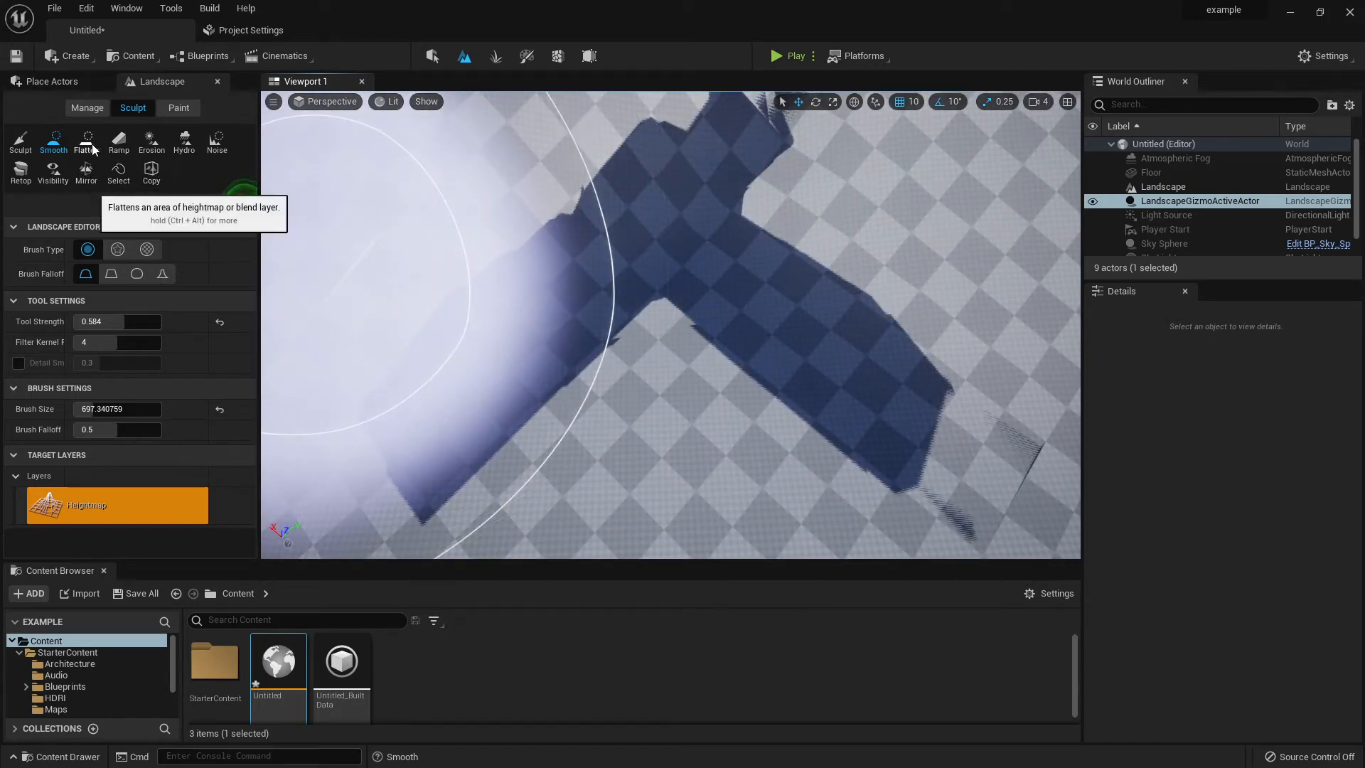
# Step: Apply the Erosion tool over the hills and toward the landscape's edge with brush size about 697
pyautogui.click(151, 140)
pyautogui.moveTo(637, 372)
pyautogui.mouseDown()
pyautogui.moveTo(649, 342)
pyautogui.moveTo(655, 510)
pyautogui.mouseUp()
pyautogui.press('s')
pyautogui.moveTo(700, 399)
pyautogui.mouseDown(button='right')
pyautogui.moveTo(657, 398)
pyautogui.moveTo(703, 398)
pyautogui.mouseUp(button='right')
pyautogui.moveTo(702, 398); pyautogui.dragTo(549, 486)
pyautogui.moveTo(652, 436); pyautogui.dragTo(572, 488)
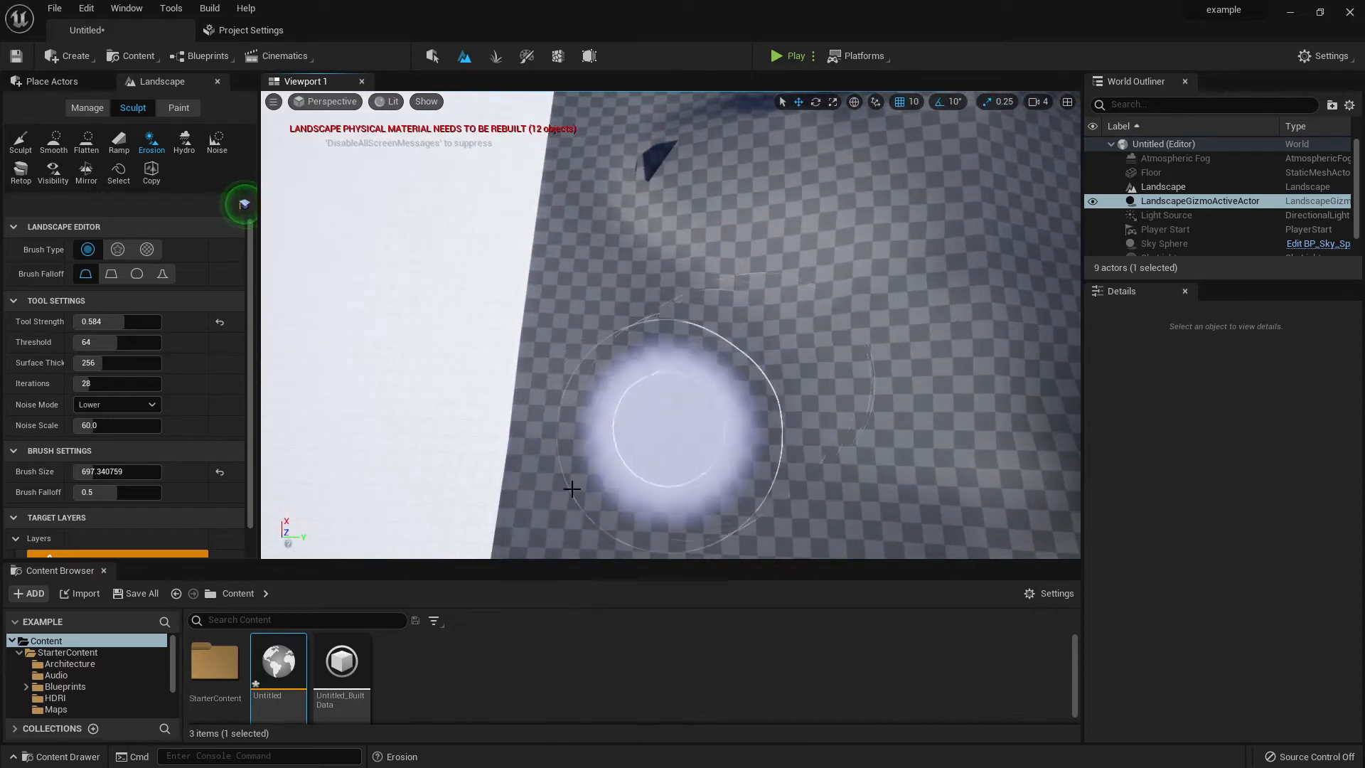
pyautogui.press('w')
pyautogui.moveTo(671, 418)
pyautogui.mouseDown(button='right')
pyautogui.moveTo(688, 397)
pyautogui.moveTo(811, 373)
pyautogui.moveTo(871, 338)
pyautogui.mouseUp(button='right')
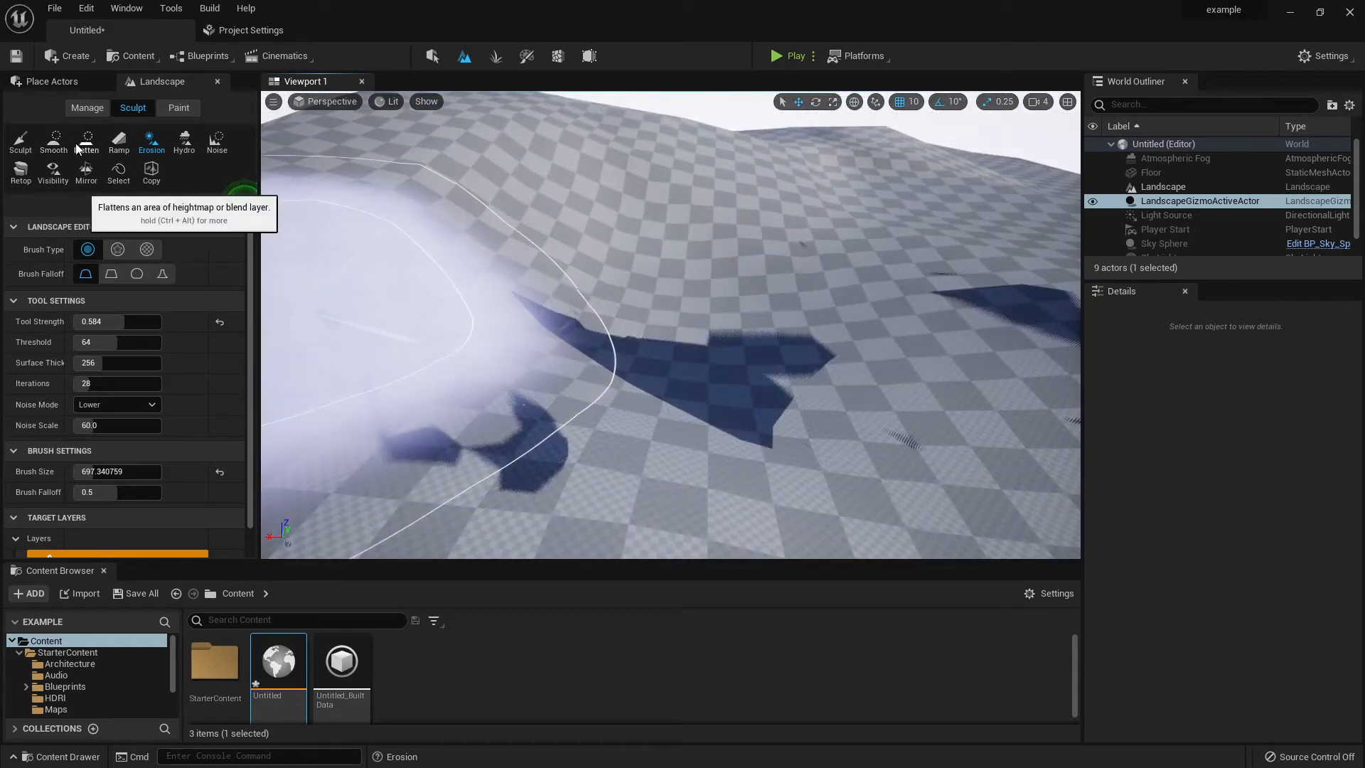
# Step: Sculpt several areas of the hills and the landscape's edge using the pattern brush type with its default checker texture
pyautogui.click(20, 142)
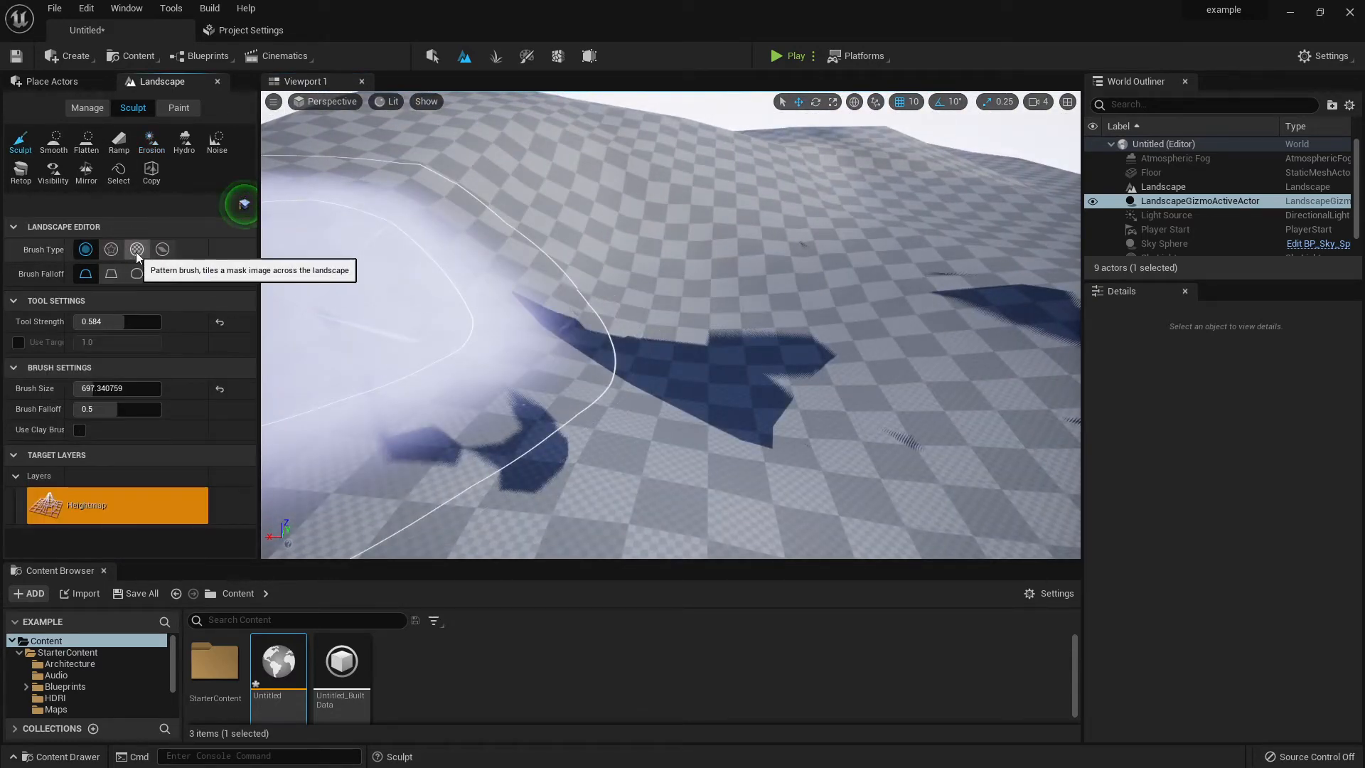
pyautogui.click(137, 249)
pyautogui.moveTo(692, 344)
pyautogui.mouseDown()
pyautogui.moveTo(658, 384)
pyautogui.moveTo(536, 235)
pyautogui.mouseUp()
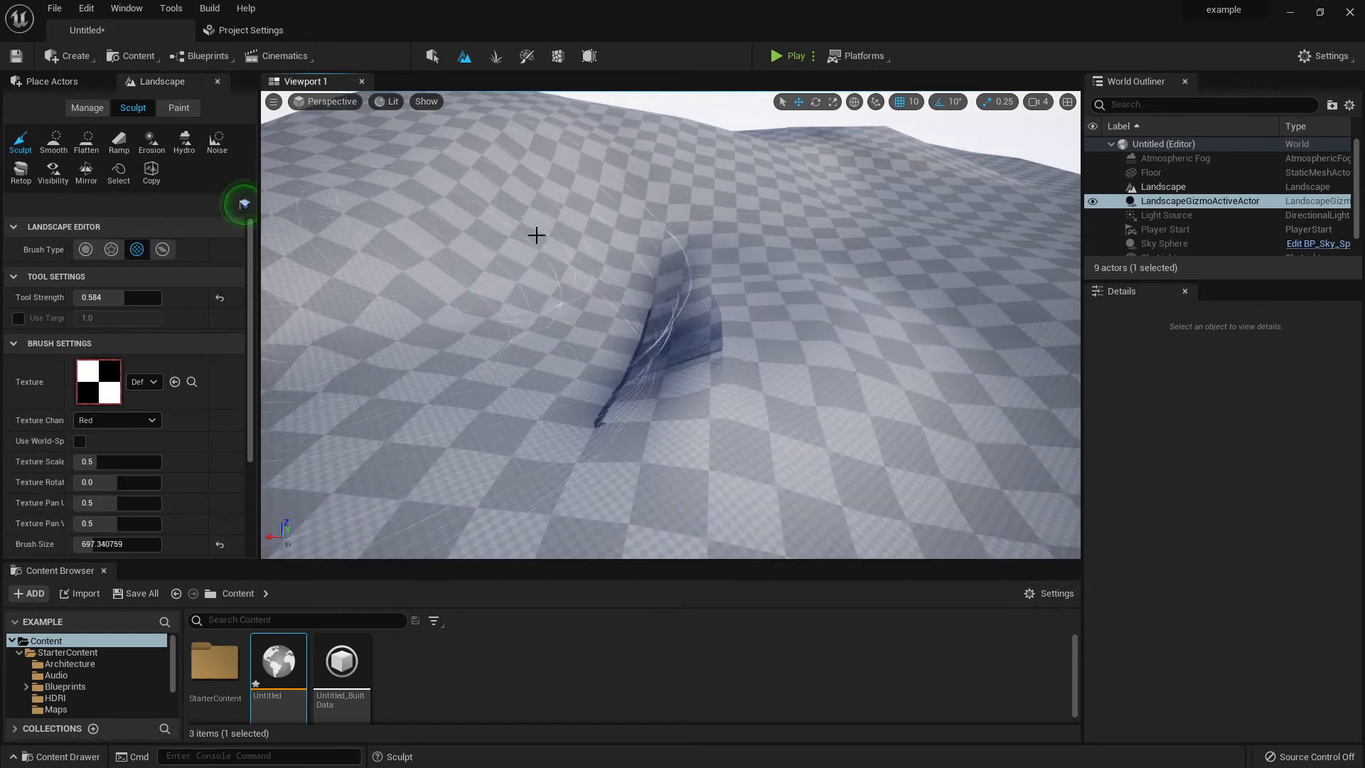
pyautogui.moveTo(915, 288); pyautogui.dragTo(883, 302, button='right')
pyautogui.moveTo(883, 301); pyautogui.dragTo(785, 201)
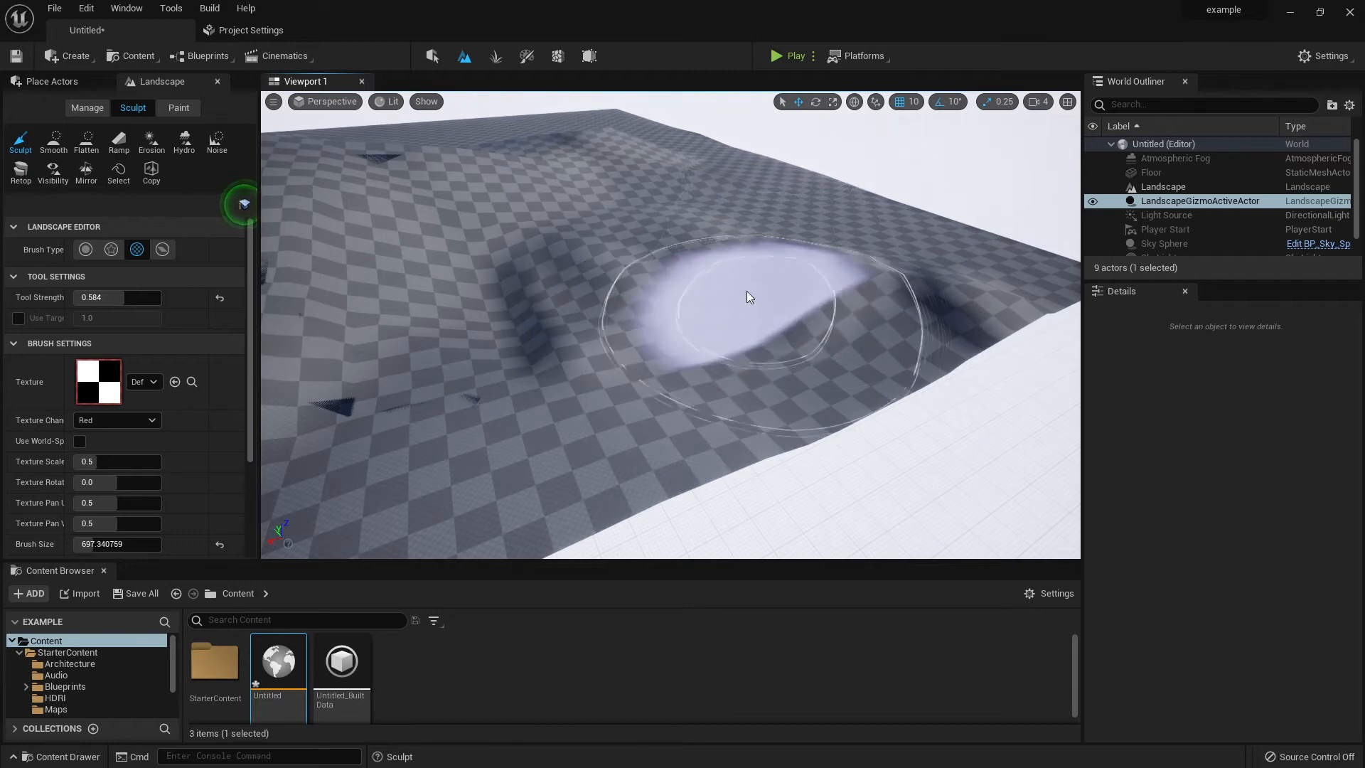
pyautogui.moveTo(749, 296)
pyautogui.mouseDown(button='right')
pyautogui.moveTo(742, 238)
pyautogui.moveTo(757, 256)
pyautogui.moveTo(746, 306)
pyautogui.mouseUp(button='right')
pyautogui.press('w')
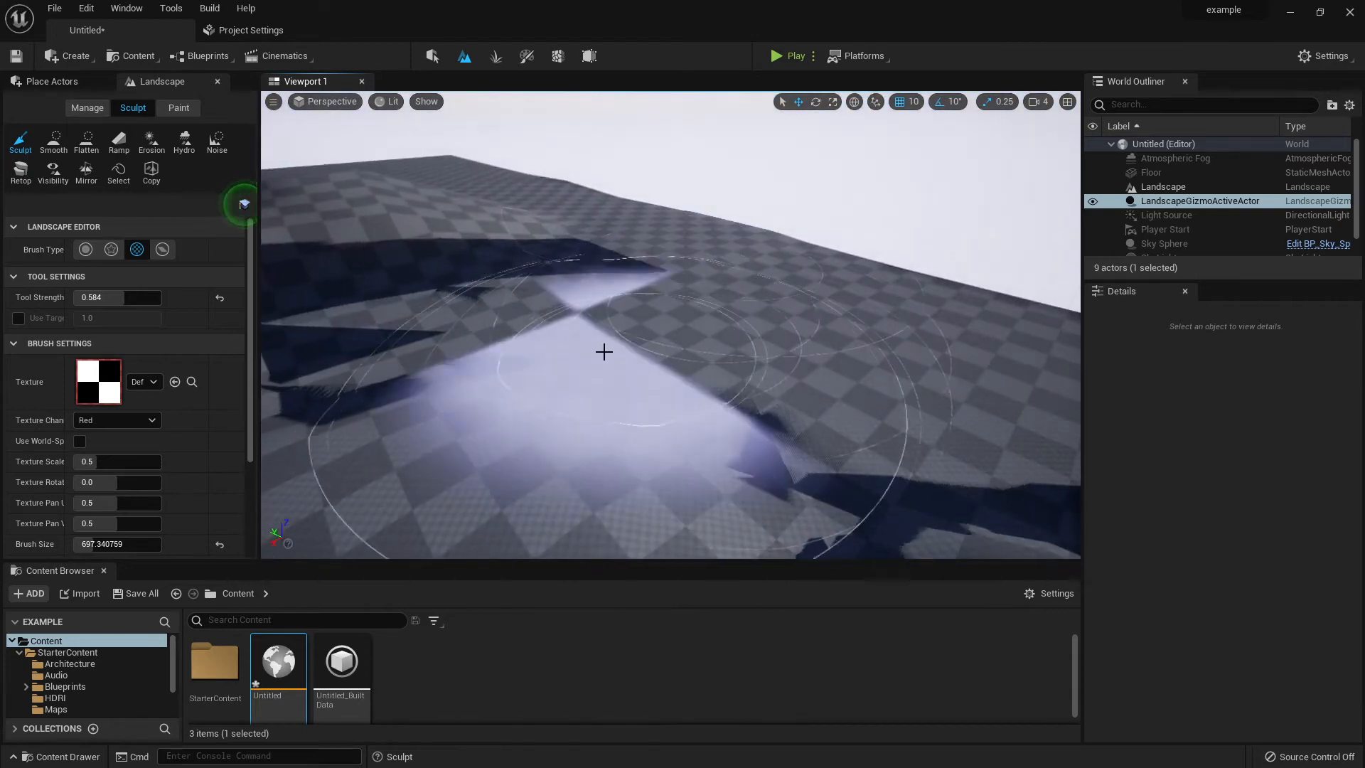
pyautogui.moveTo(603, 350); pyautogui.dragTo(640, 275)
pyautogui.moveTo(639, 274)
pyautogui.mouseDown(button='right')
pyautogui.moveTo(634, 291)
pyautogui.moveTo(555, 285)
pyautogui.mouseUp(button='right')
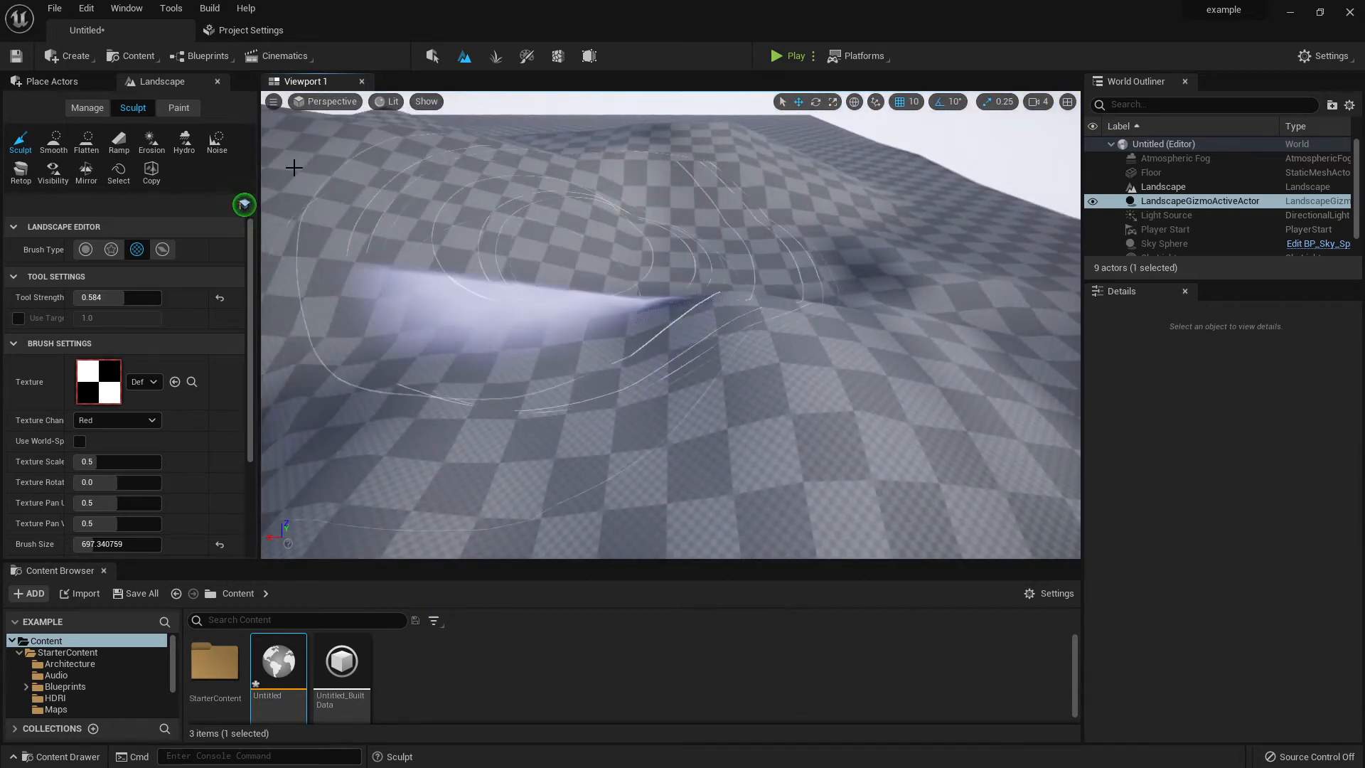
# Step: Place two ramp points across the hills using the Ramp tool with a ramp width of 2000
pyautogui.click(118, 141)
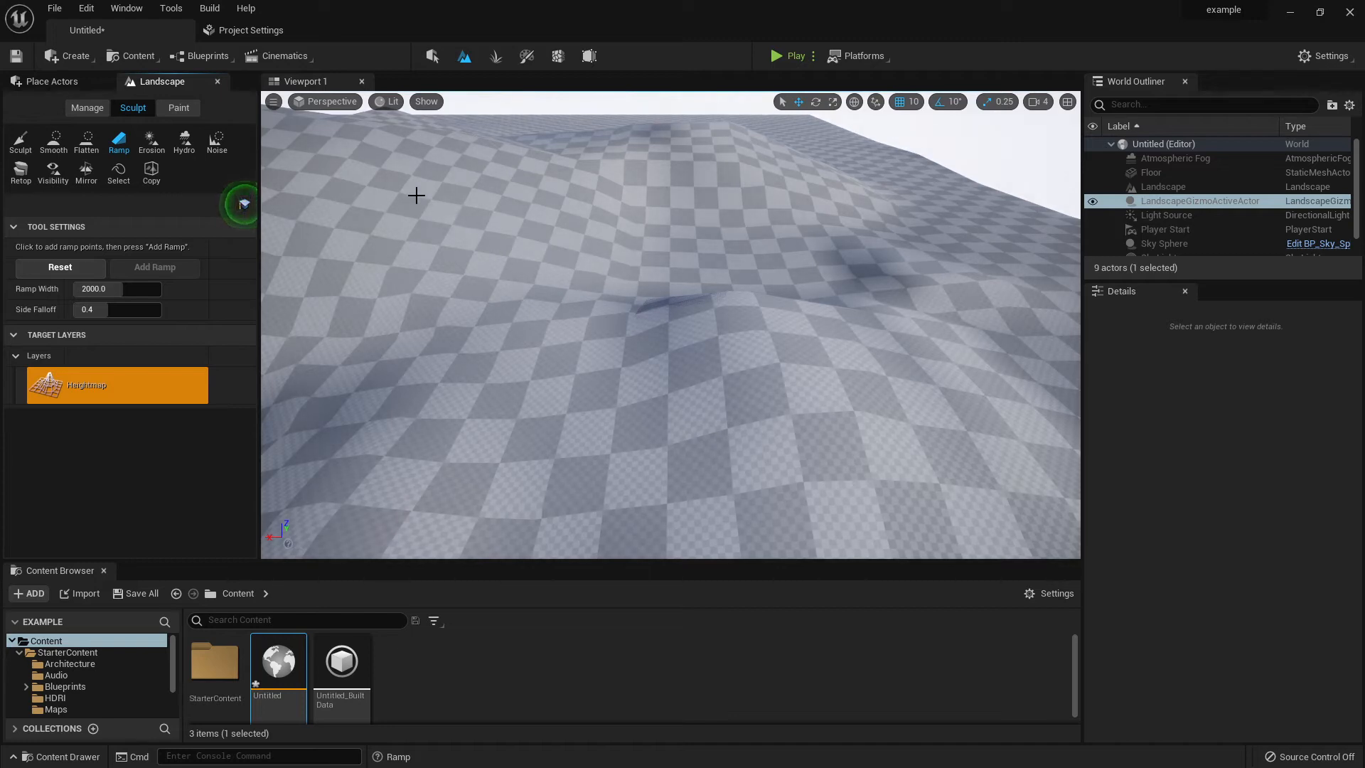
pyautogui.moveTo(355, 190); pyautogui.dragTo(827, 423)
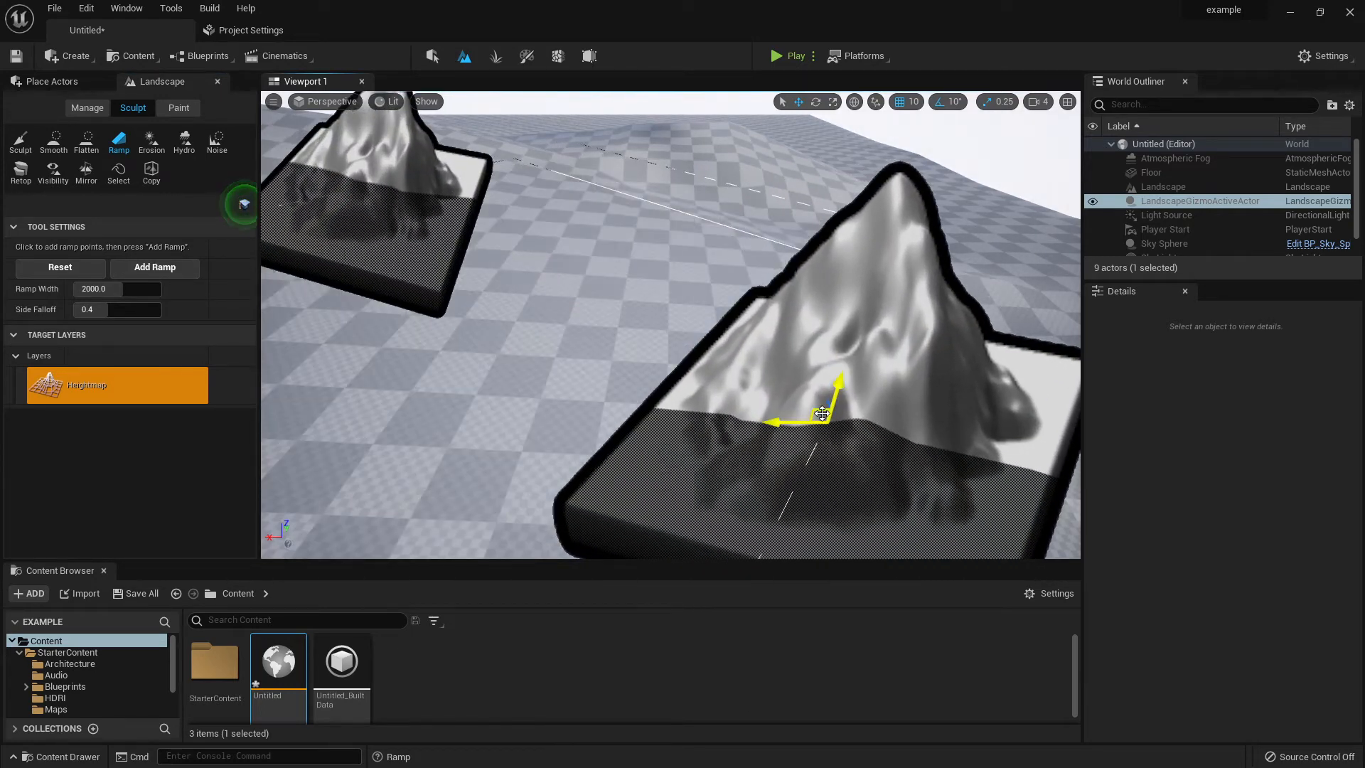
pyautogui.press('s')
pyautogui.moveTo(827, 423); pyautogui.dragTo(839, 472, button='right')
pyautogui.press('d')
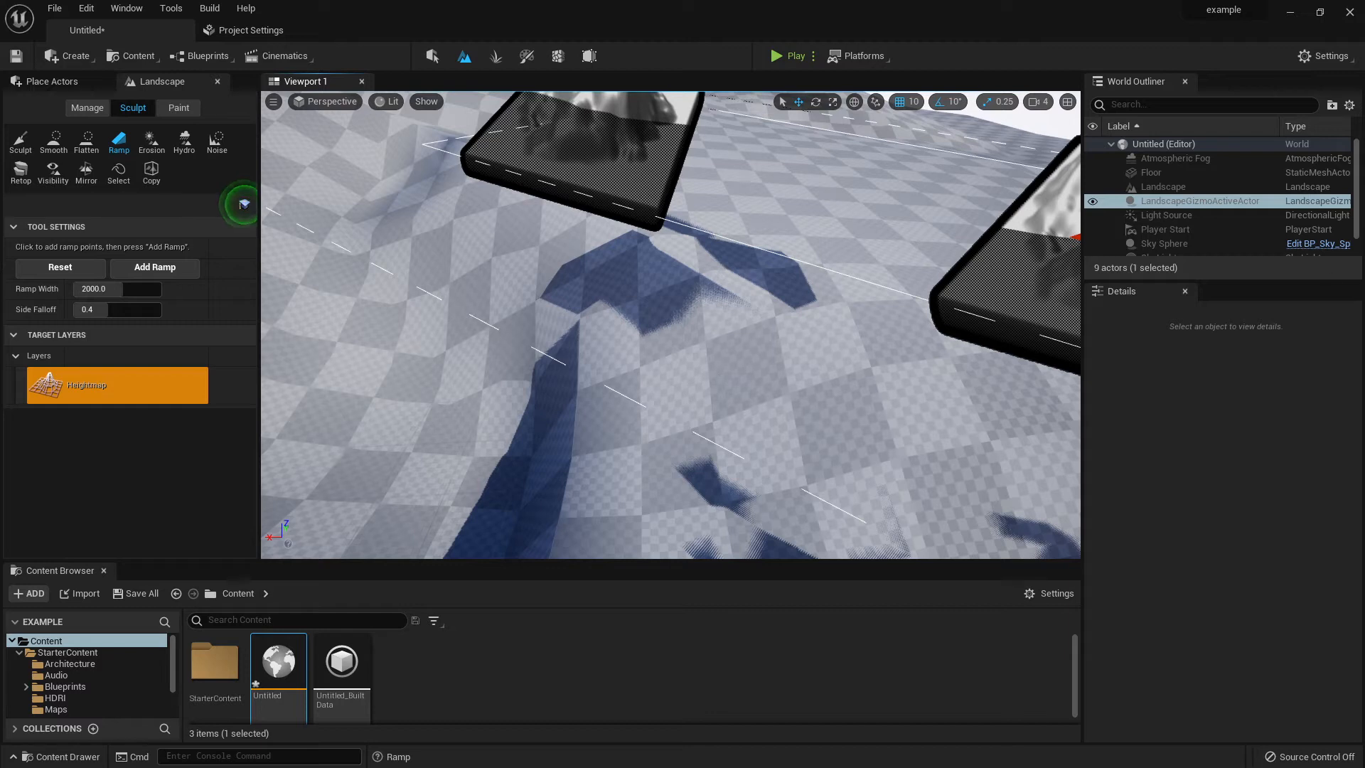
# Step: Set the engine scalability quality for shadows to Low
pyautogui.click(1323, 57)
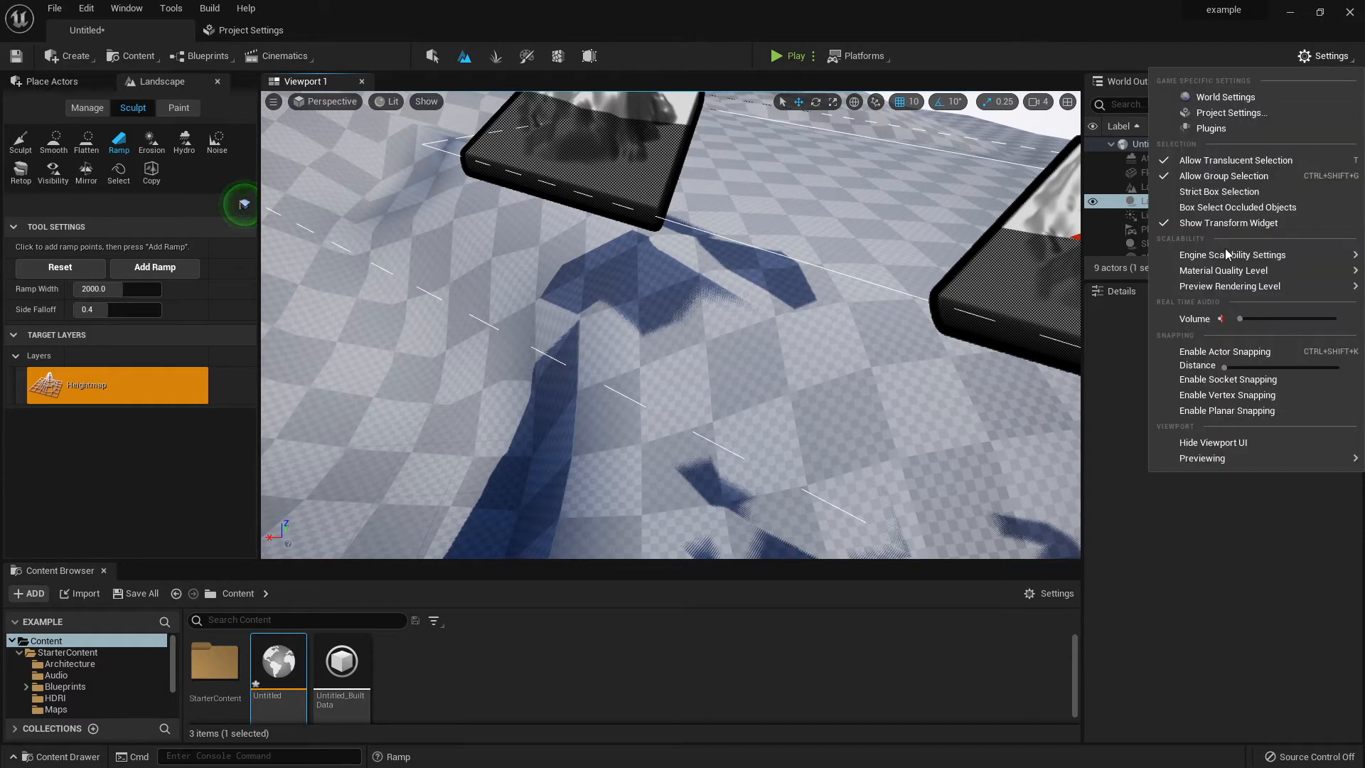
pyautogui.moveTo(1208, 256)
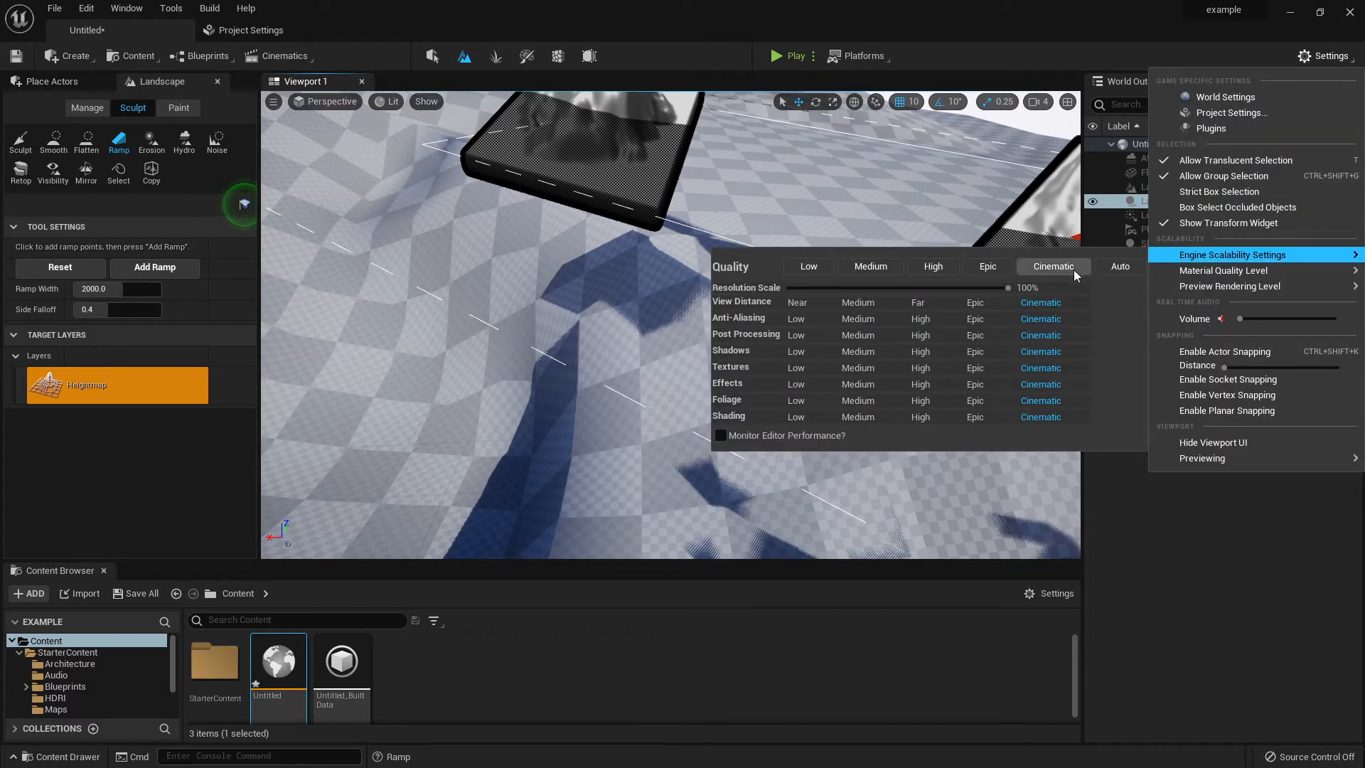
pyautogui.click(793, 351)
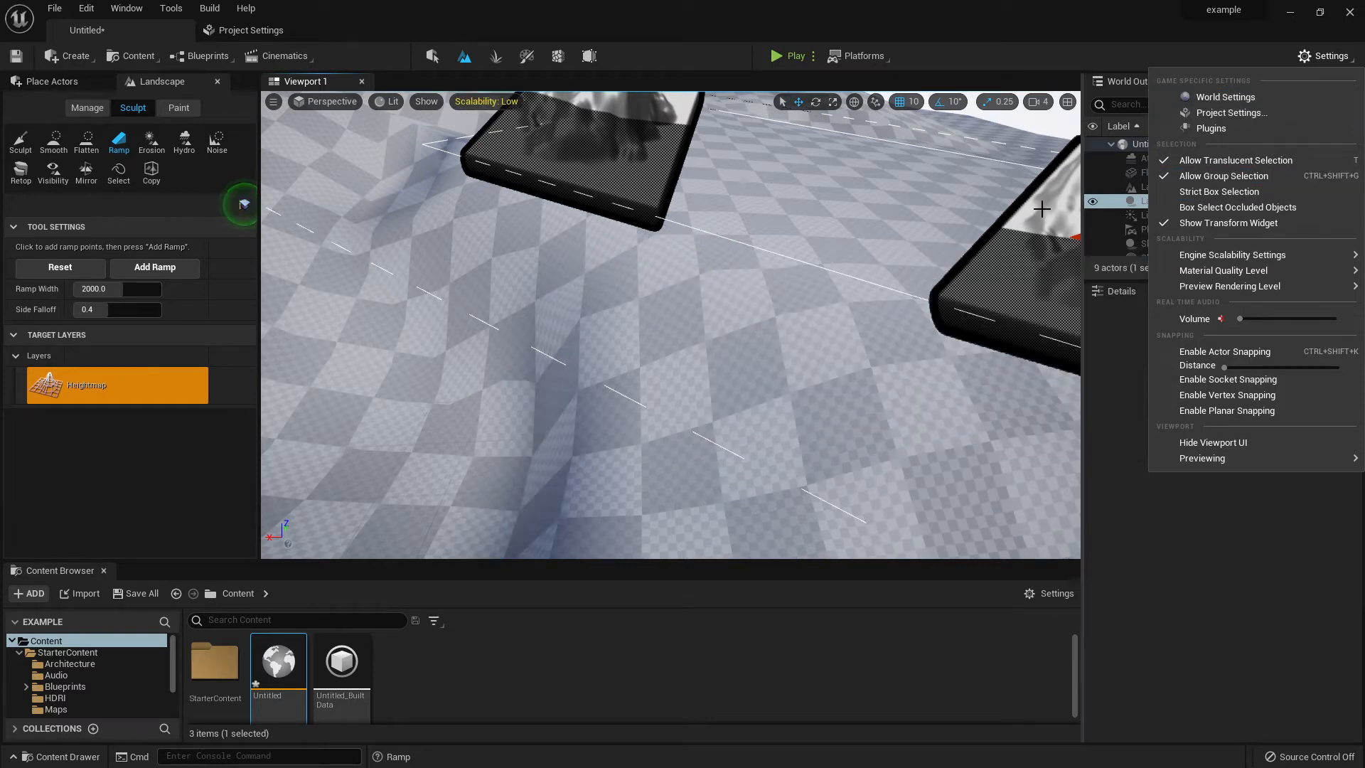
pyautogui.click(920, 243)
# Step: Leave the Ramp tool by switching to the Smooth tool over the hills
pyautogui.moveTo(629, 282); pyautogui.dragTo(434, 157, button='right')
pyautogui.moveTo(295, 258); pyautogui.dragTo(714, 298, button='right')
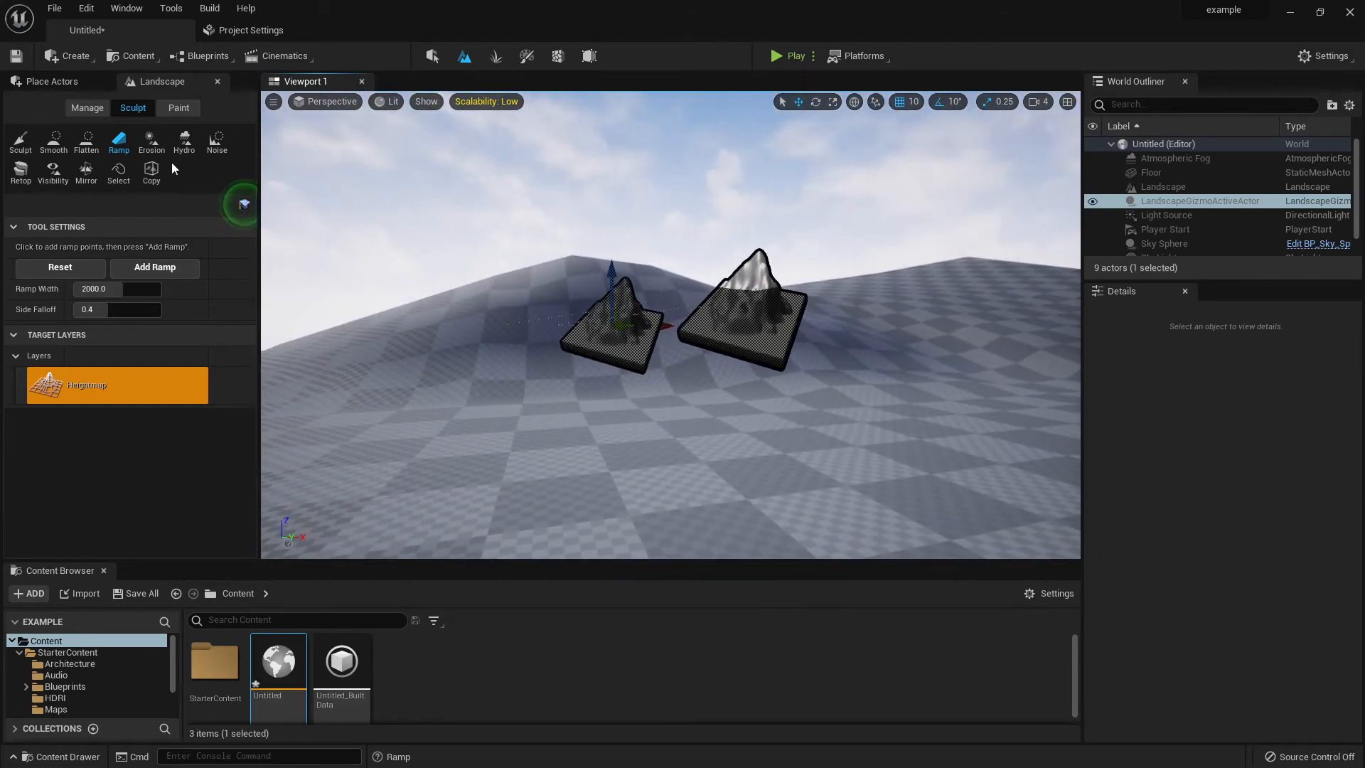
pyautogui.click(53, 142)
pyautogui.moveTo(661, 341)
pyautogui.mouseDown(button='right')
pyautogui.moveTo(803, 384)
pyautogui.moveTo(828, 374)
pyautogui.moveTo(675, 359)
pyautogui.moveTo(764, 364)
pyautogui.moveTo(530, 451)
pyautogui.mouseUp(button='right')
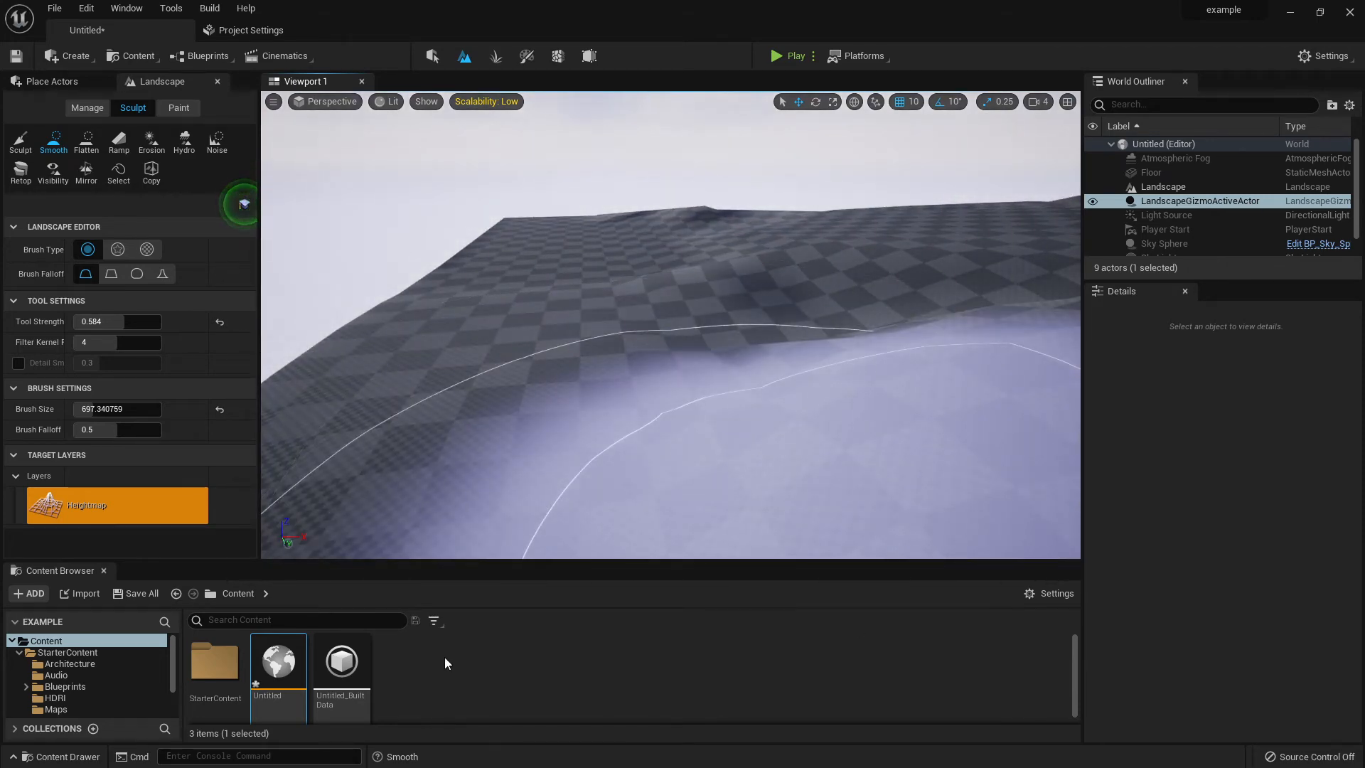
# Step: Create a new material named map_layer in the Content folder
pyautogui.rightClick(450, 664)
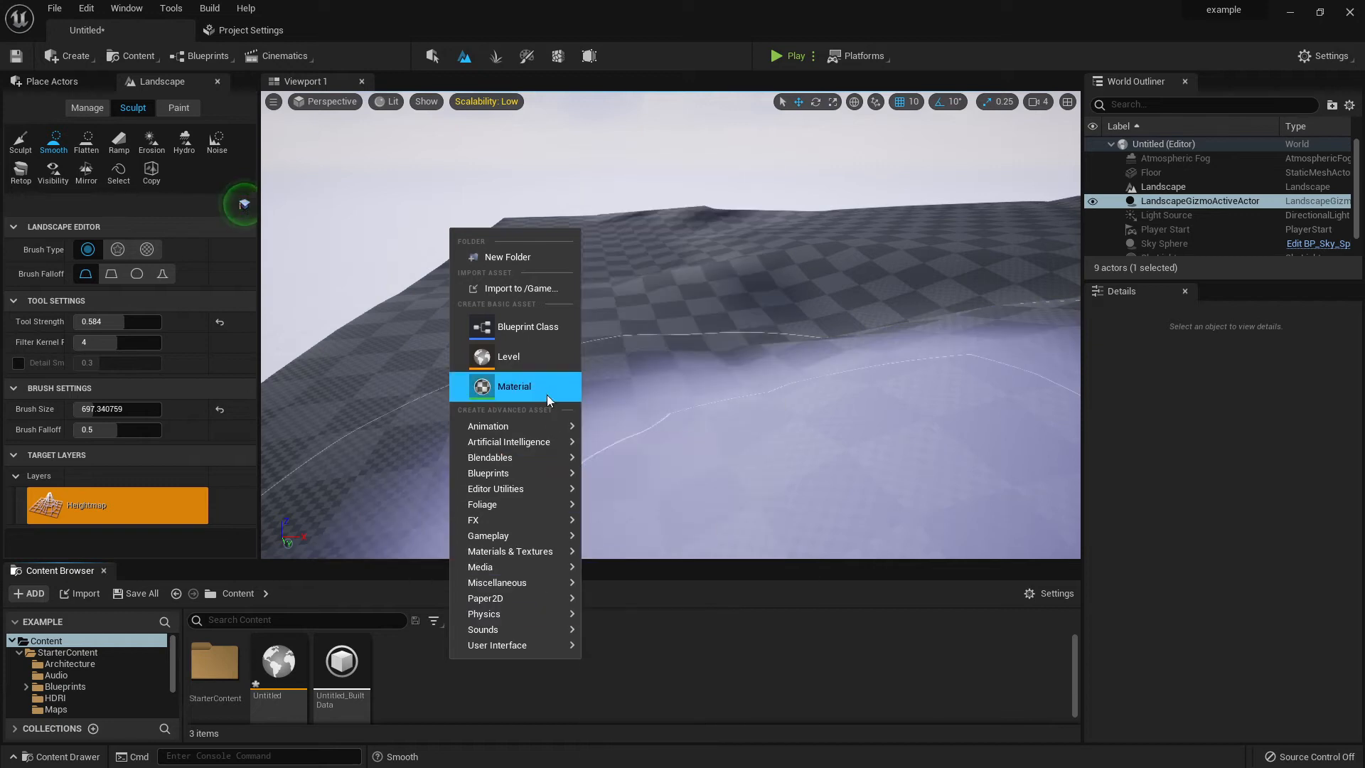
pyautogui.click(512, 386)
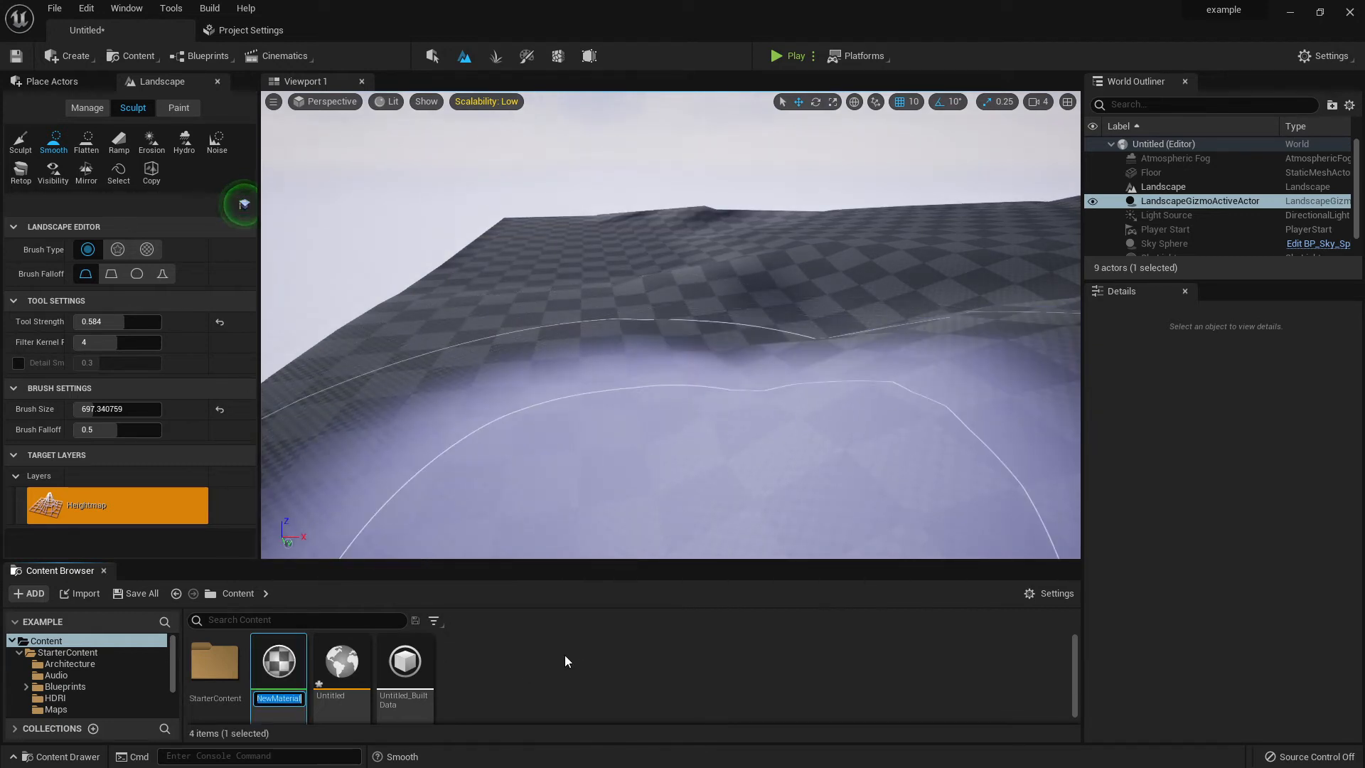
pyautogui.press('BackSpace')
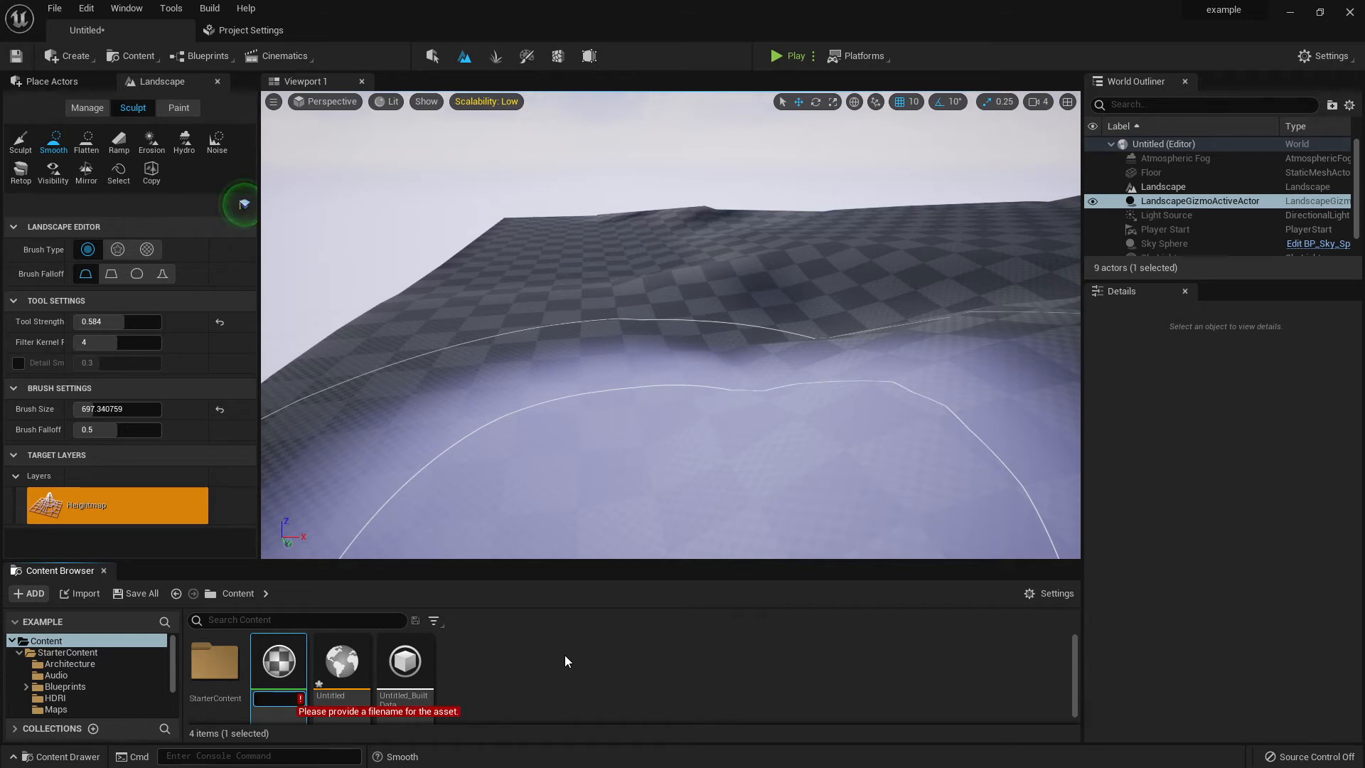
pyautogui.write('map')
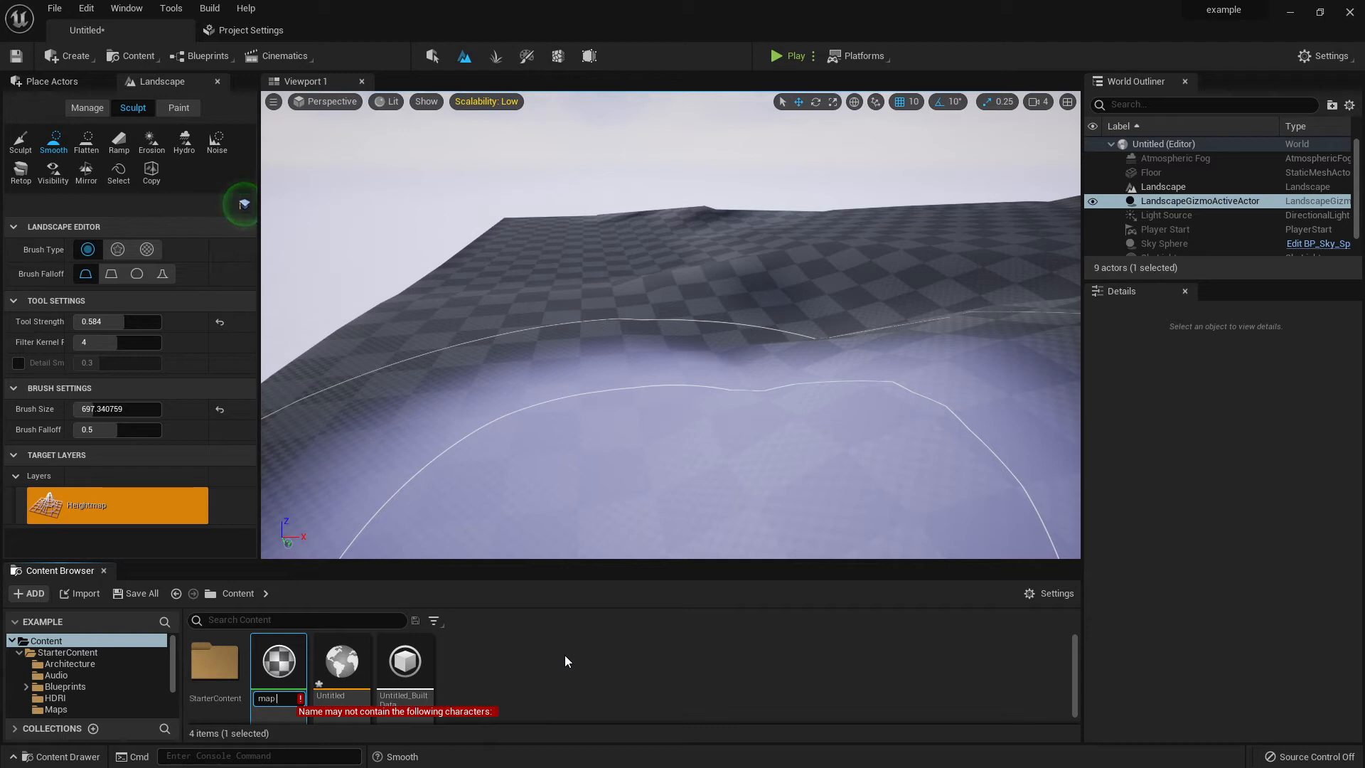
pyautogui.press('BackSpace')
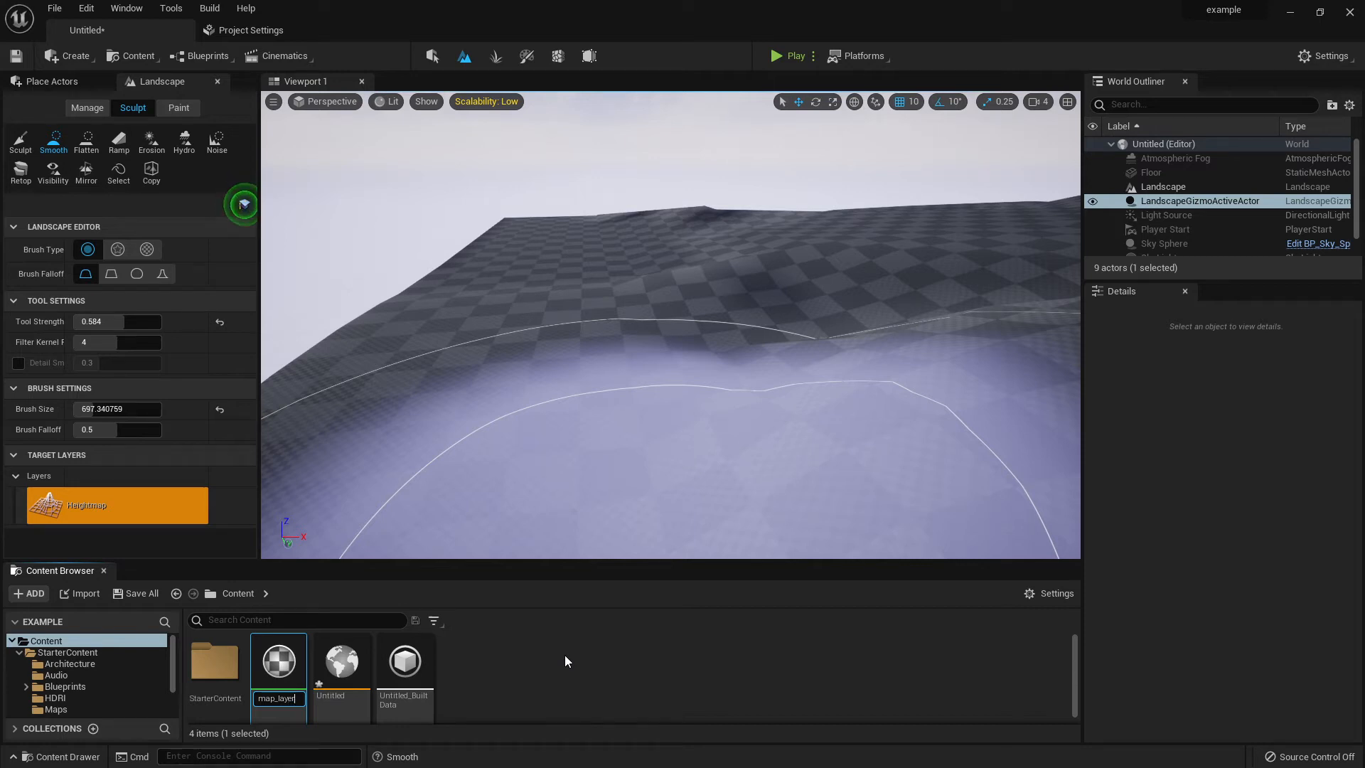
pyautogui.write('_layer')
pyautogui.press('Return')
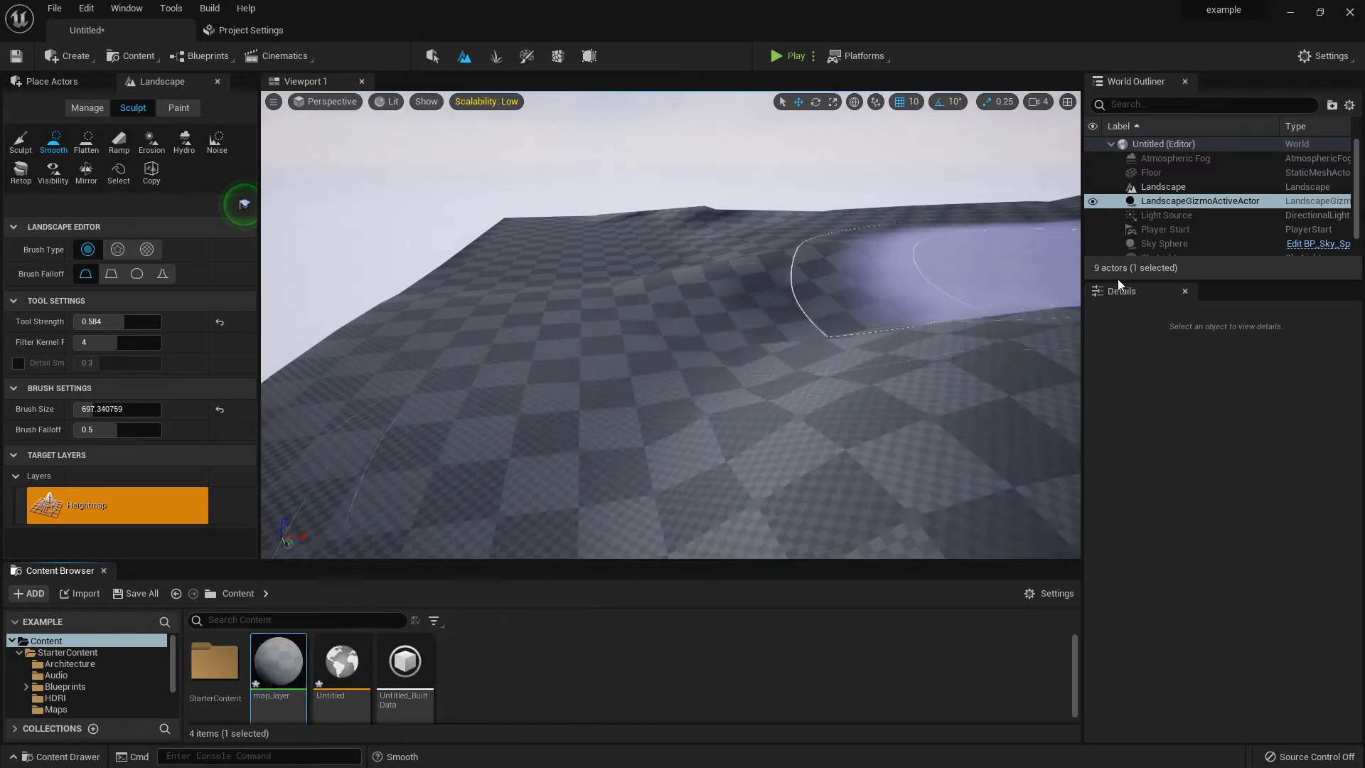
# Step: Leave landscape mode for selection mode and open the map_layer material graph, keeping the project's assets accessible below its window
pyautogui.click(432, 57)
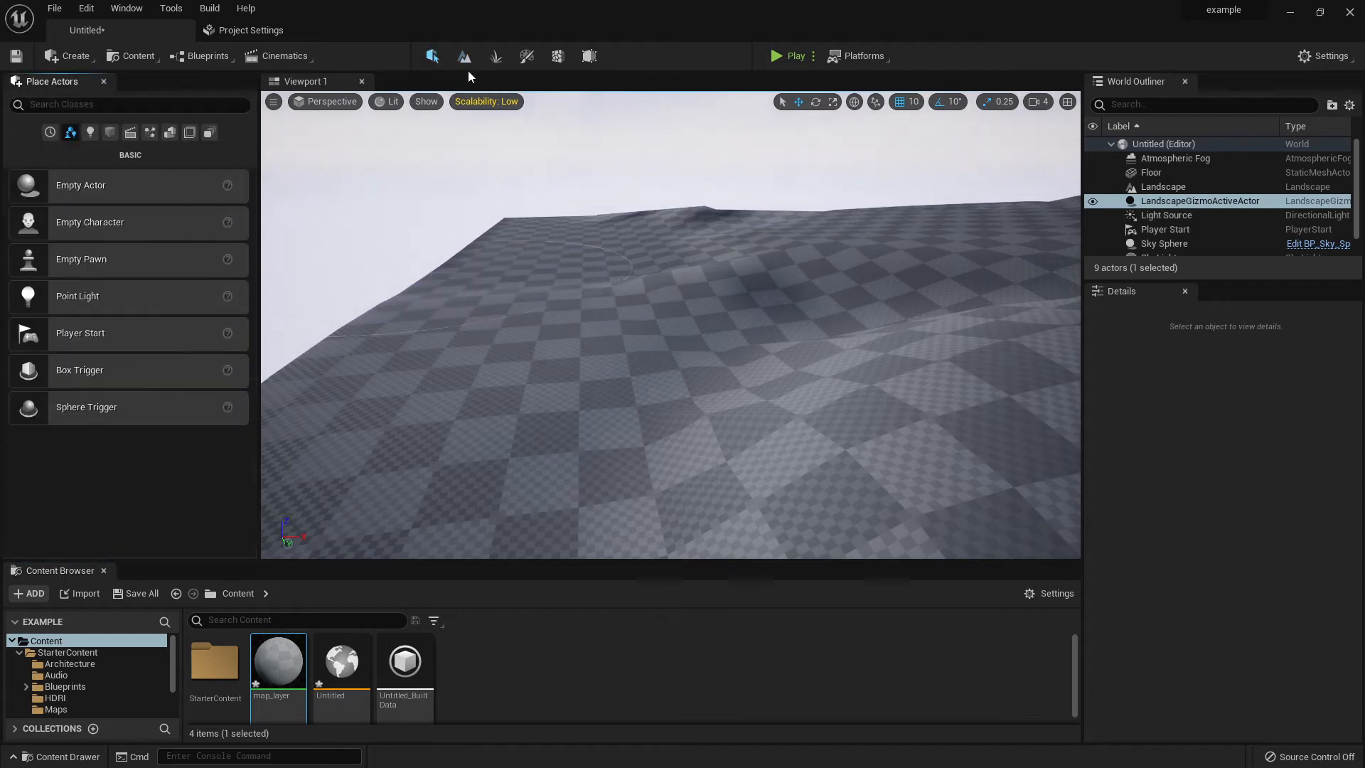
pyautogui.doubleClick(282, 679)
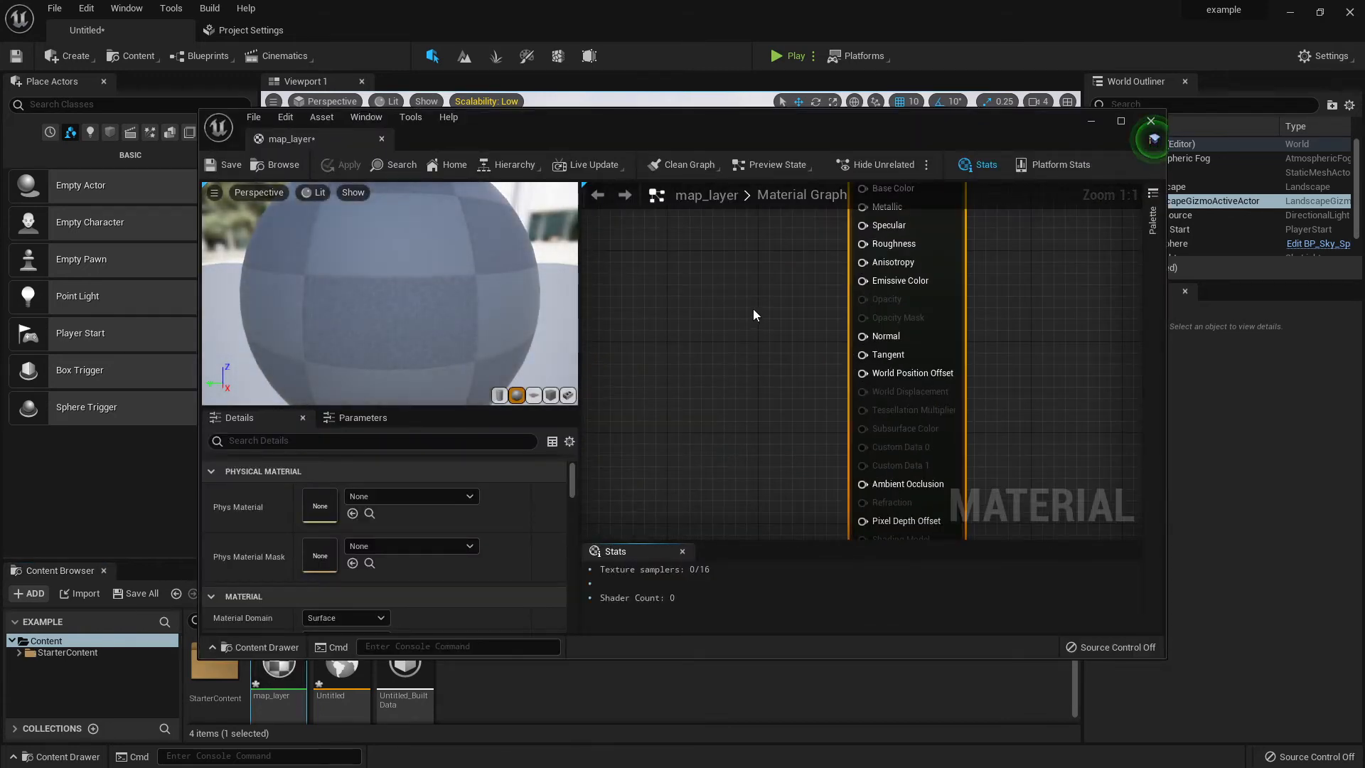
pyautogui.moveTo(752, 308); pyautogui.dragTo(903, 411, button='right')
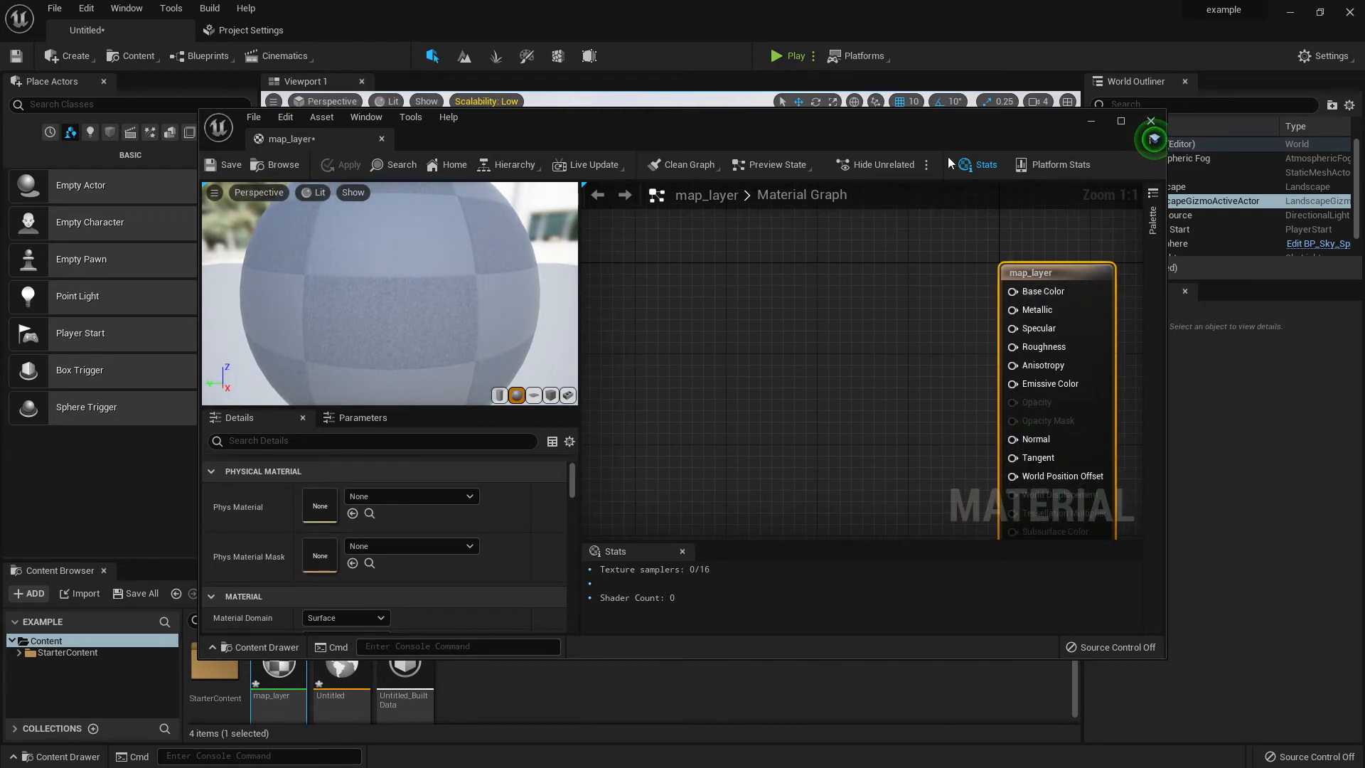
pyautogui.moveTo(910, 130); pyautogui.dragTo(969, 66)
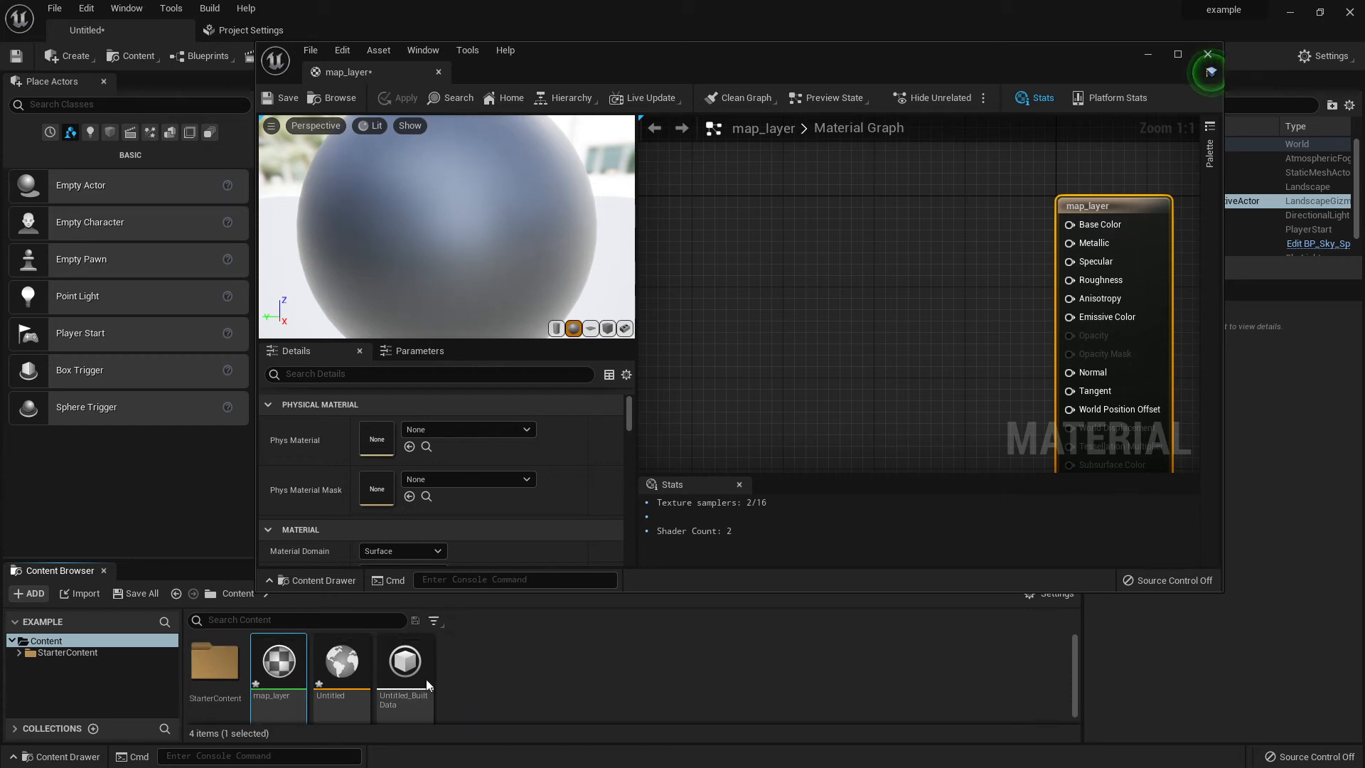
# Step: Add the T_Concrete_Grime_D texture from StarterContent's Textures folder to the material graph, well clear of the map_layer node
pyautogui.doubleClick(215, 662)
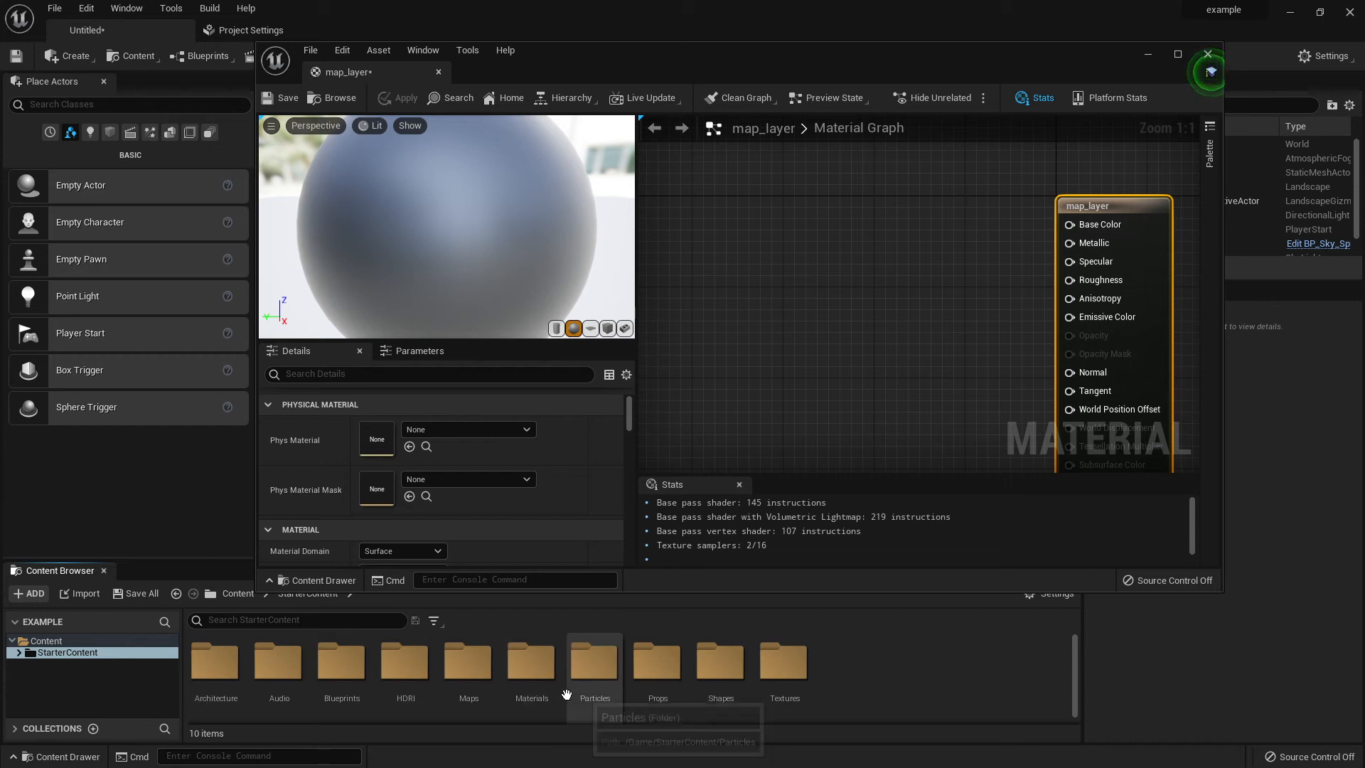
pyautogui.doubleClick(533, 671)
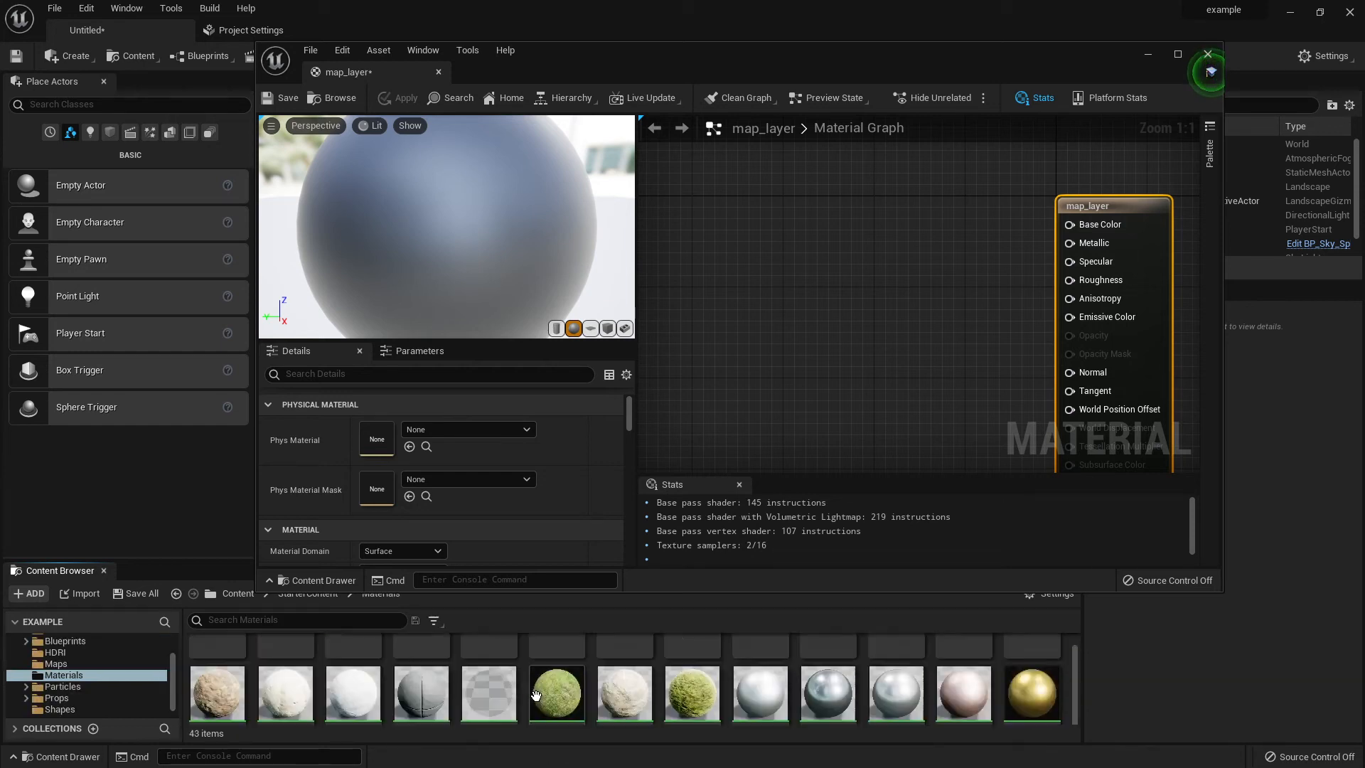
pyautogui.hotkey('alt', 'Left')
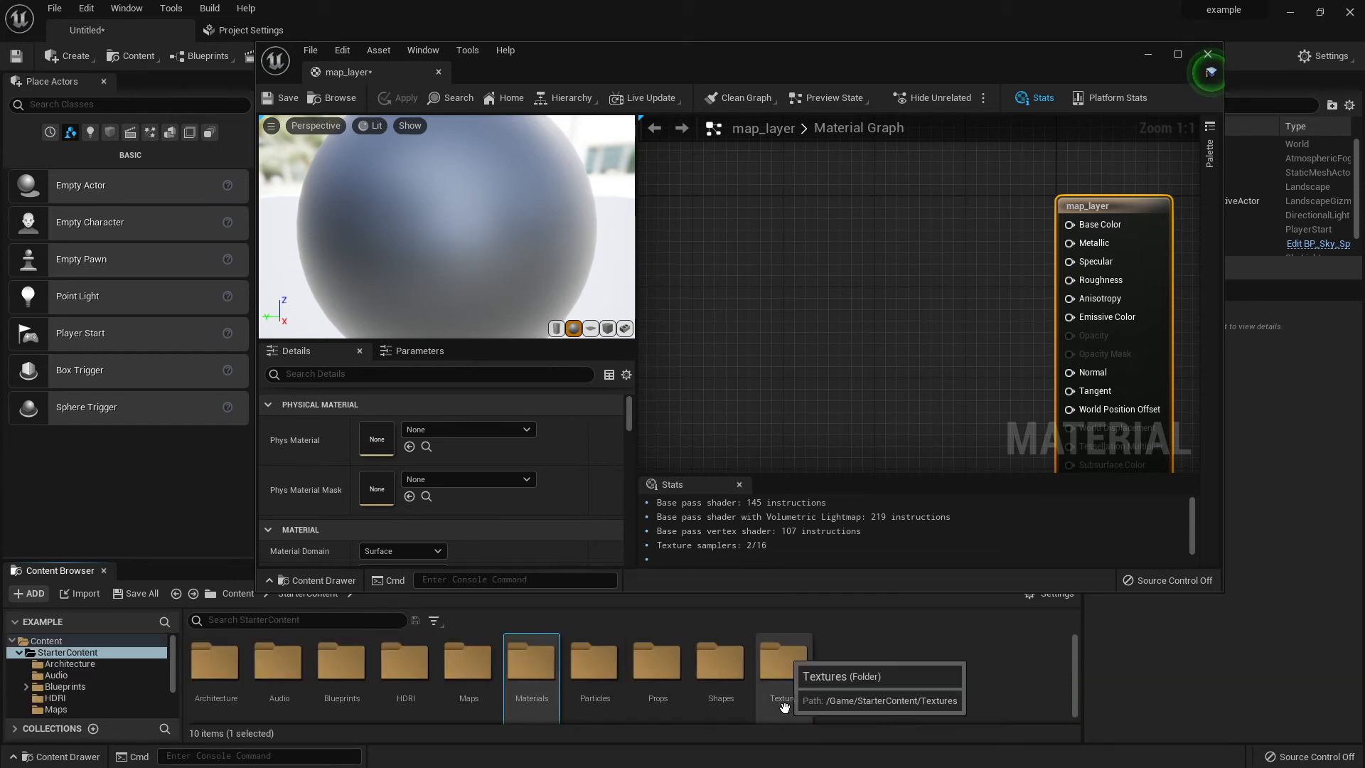
pyautogui.doubleClick(782, 668)
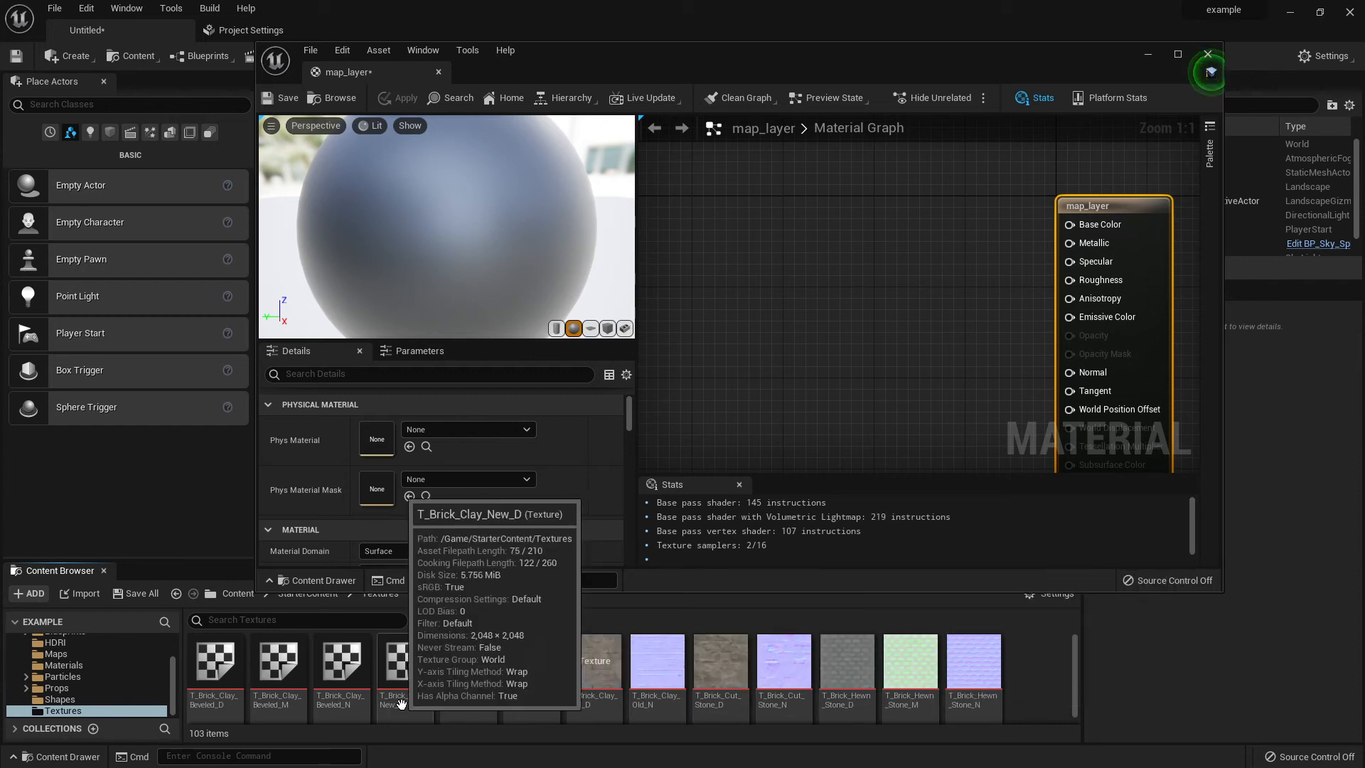
pyautogui.scroll(-5, 400, 703)
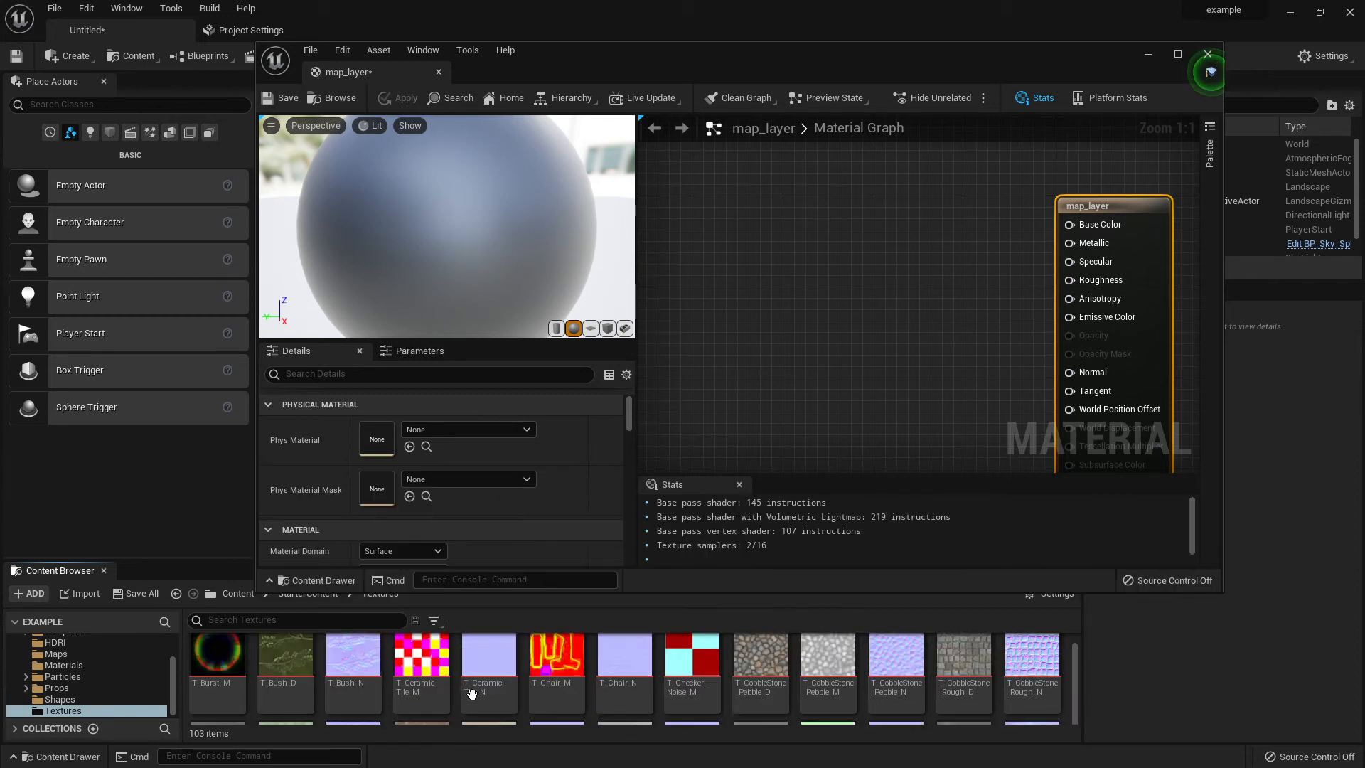
pyautogui.scroll(-2, 471, 693)
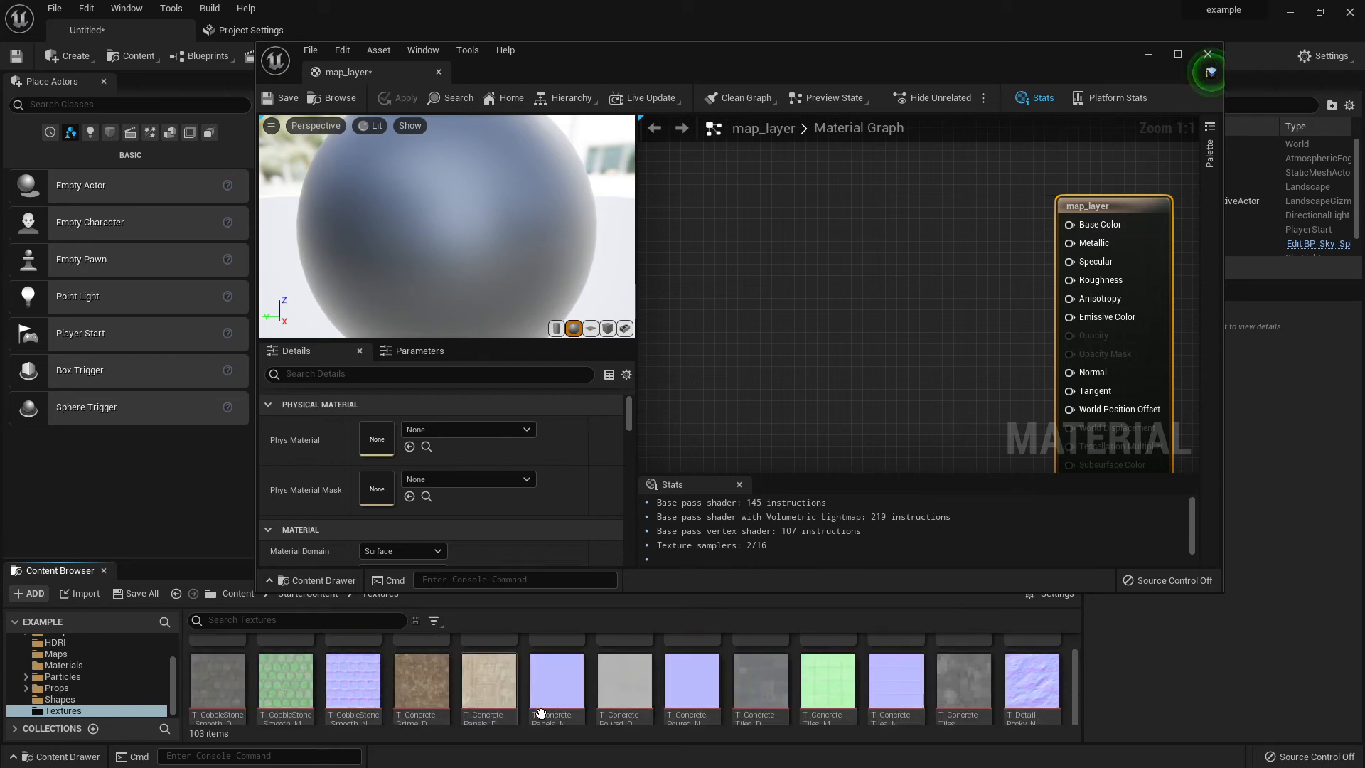
pyautogui.moveTo(422, 680); pyautogui.dragTo(850, 221)
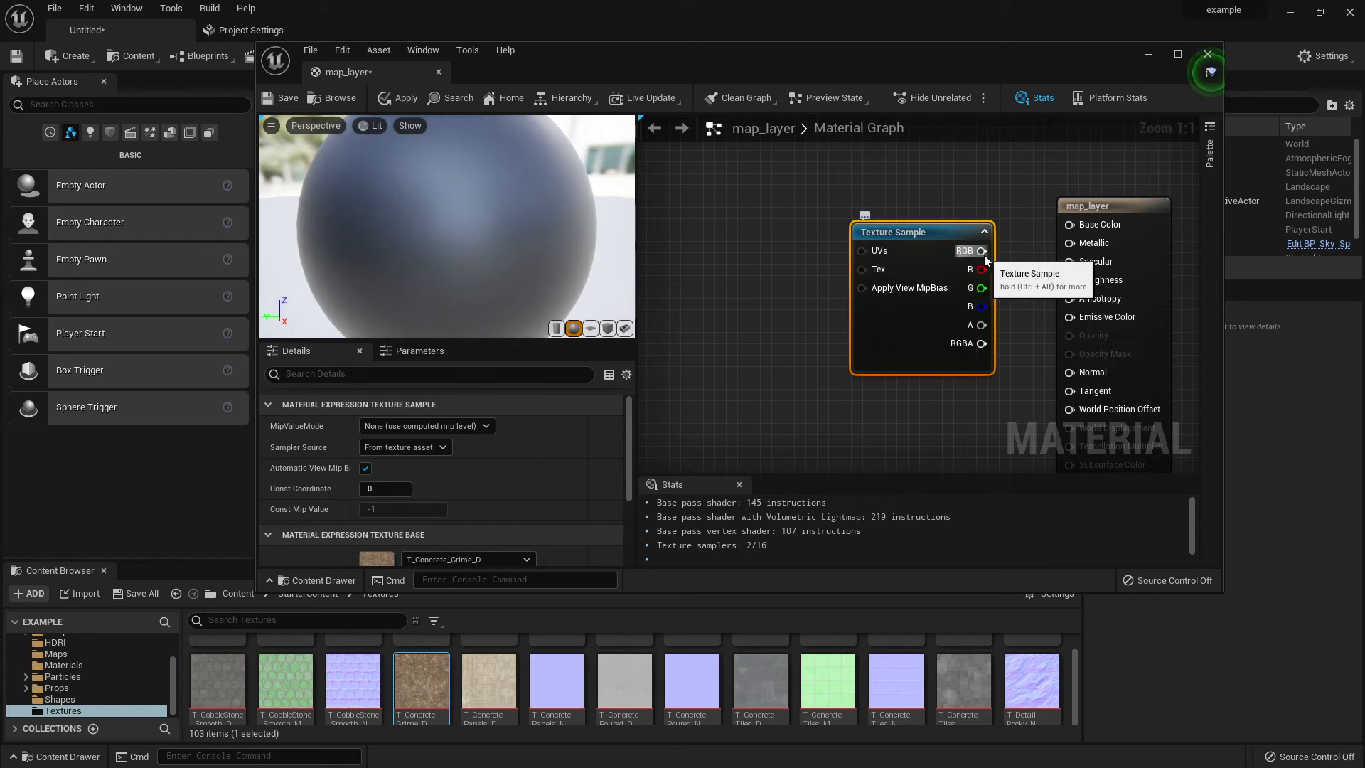
pyautogui.moveTo(933, 243); pyautogui.dragTo(752, 205)
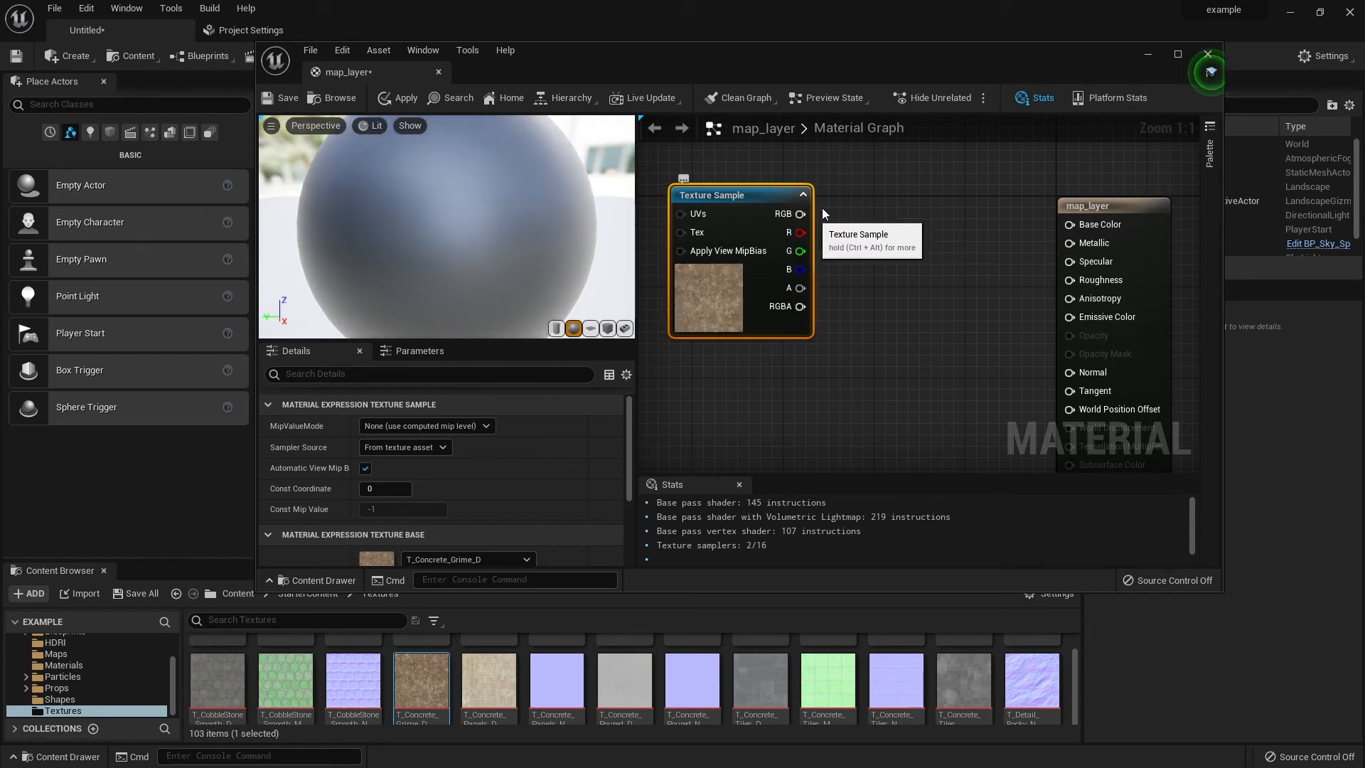
# Step: Connect the texture sample's RGB output to the material's Base Color and save map_layer, then minimize its editor
pyautogui.moveTo(801, 214); pyautogui.dragTo(1068, 224)
pyautogui.scroll(-2, 936, 326)
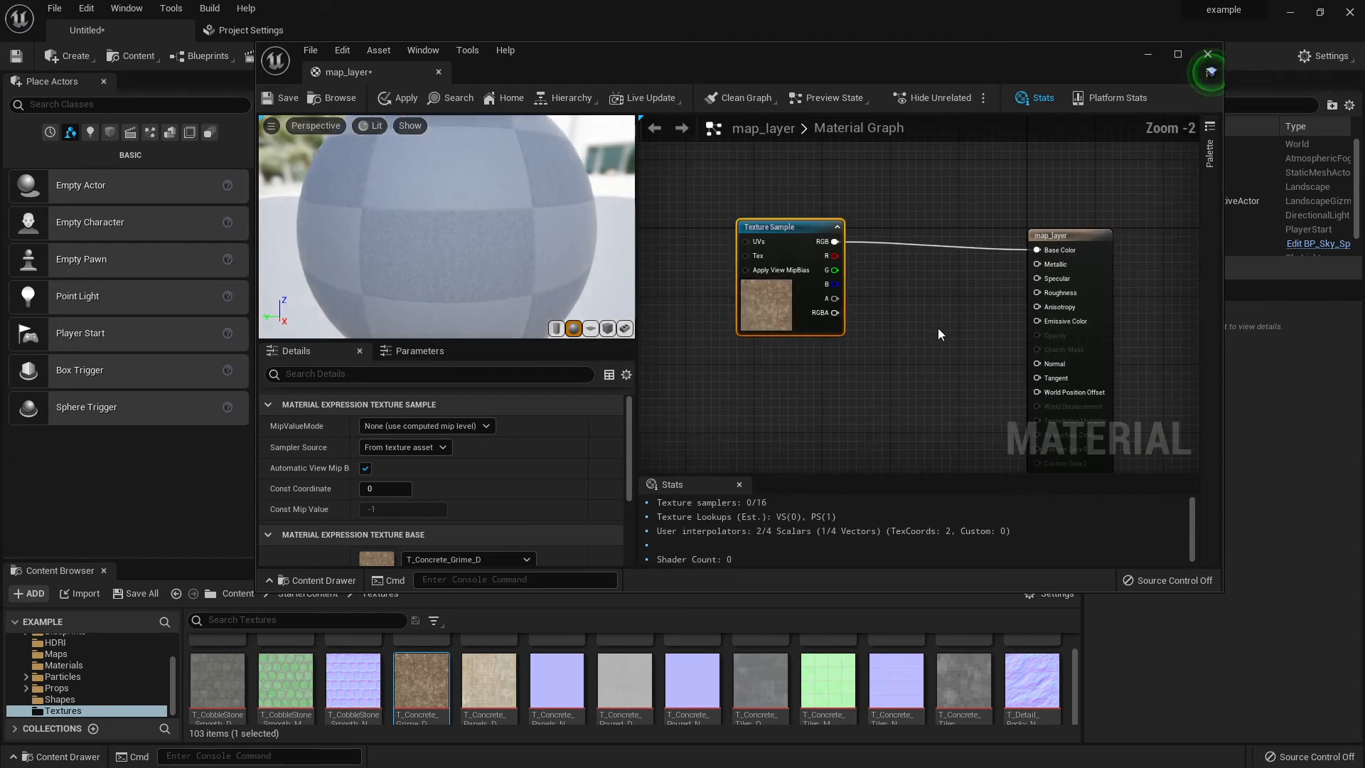
pyautogui.scroll(2, 937, 327)
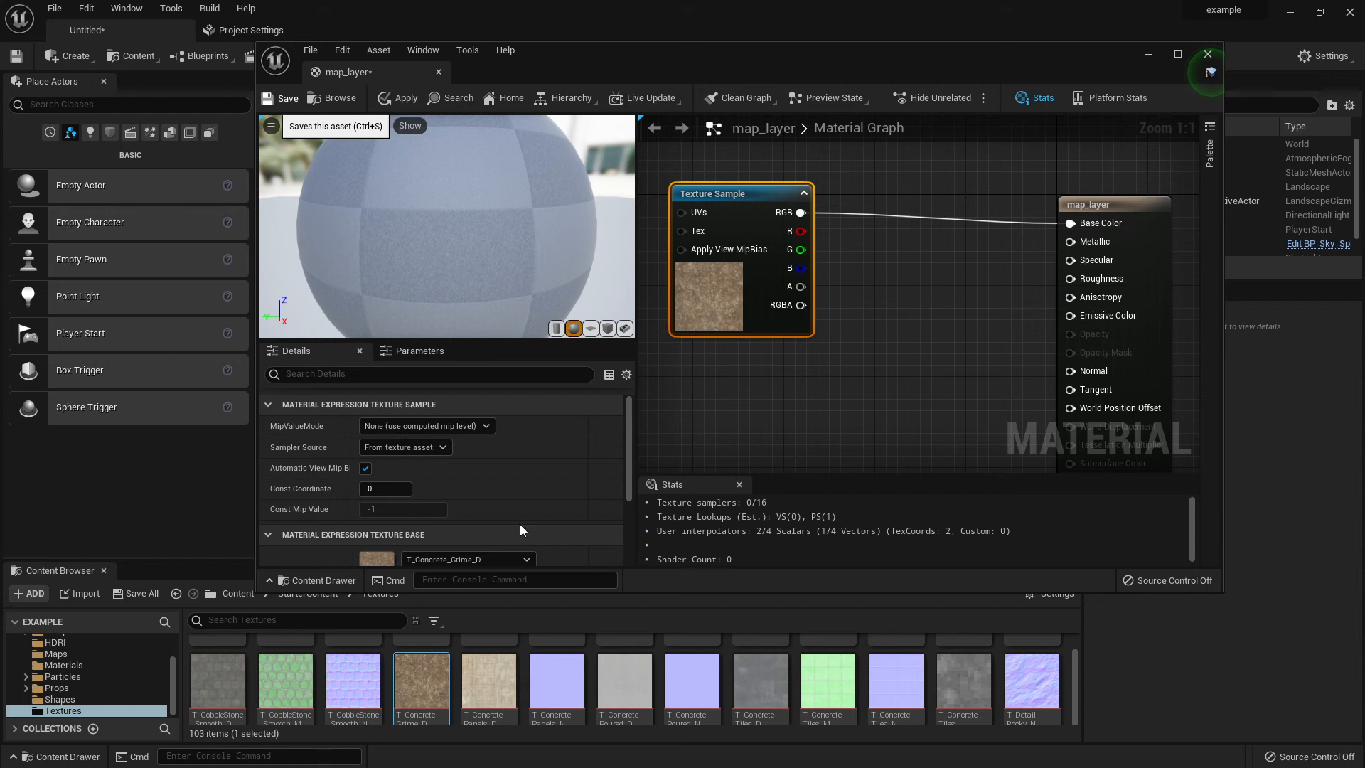
pyautogui.hotkey('ctrl', 's')
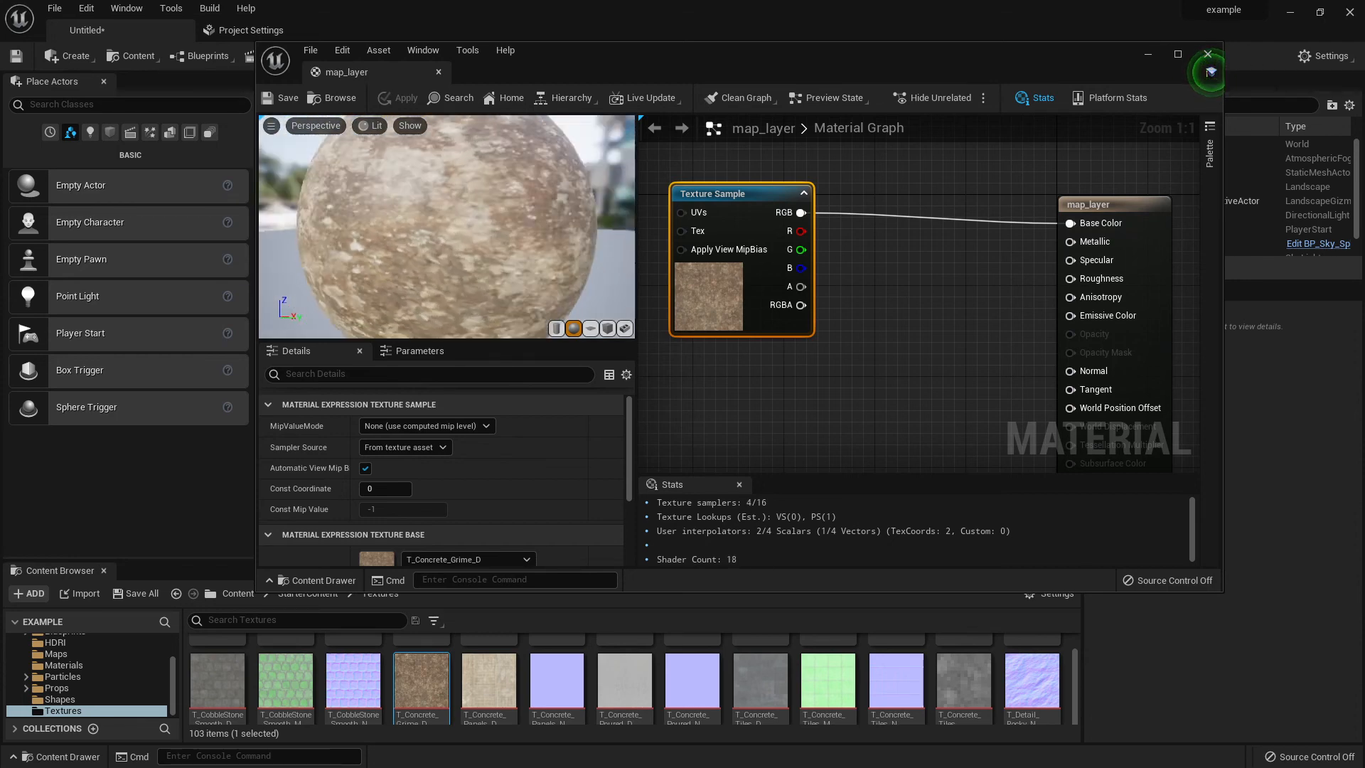
pyautogui.scroll(-6, 411, 253)
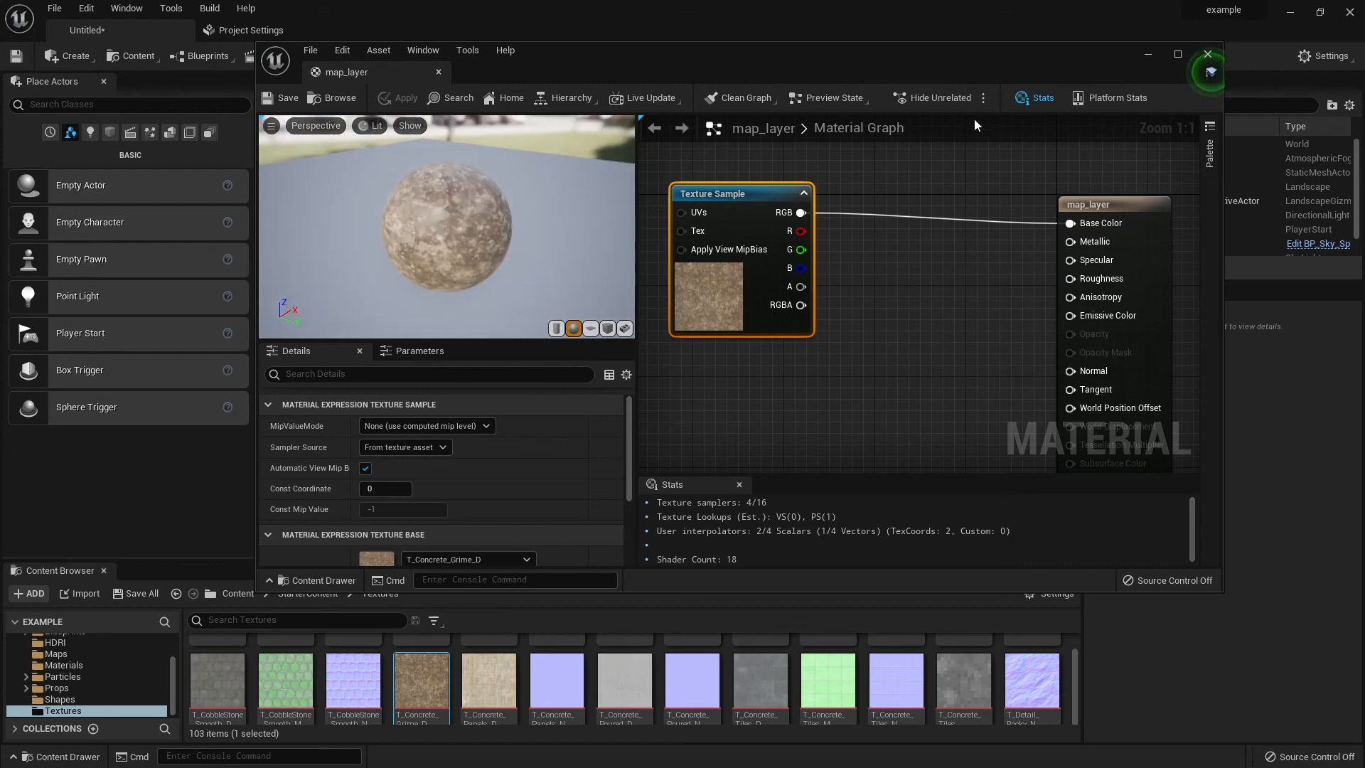
pyautogui.click(1141, 52)
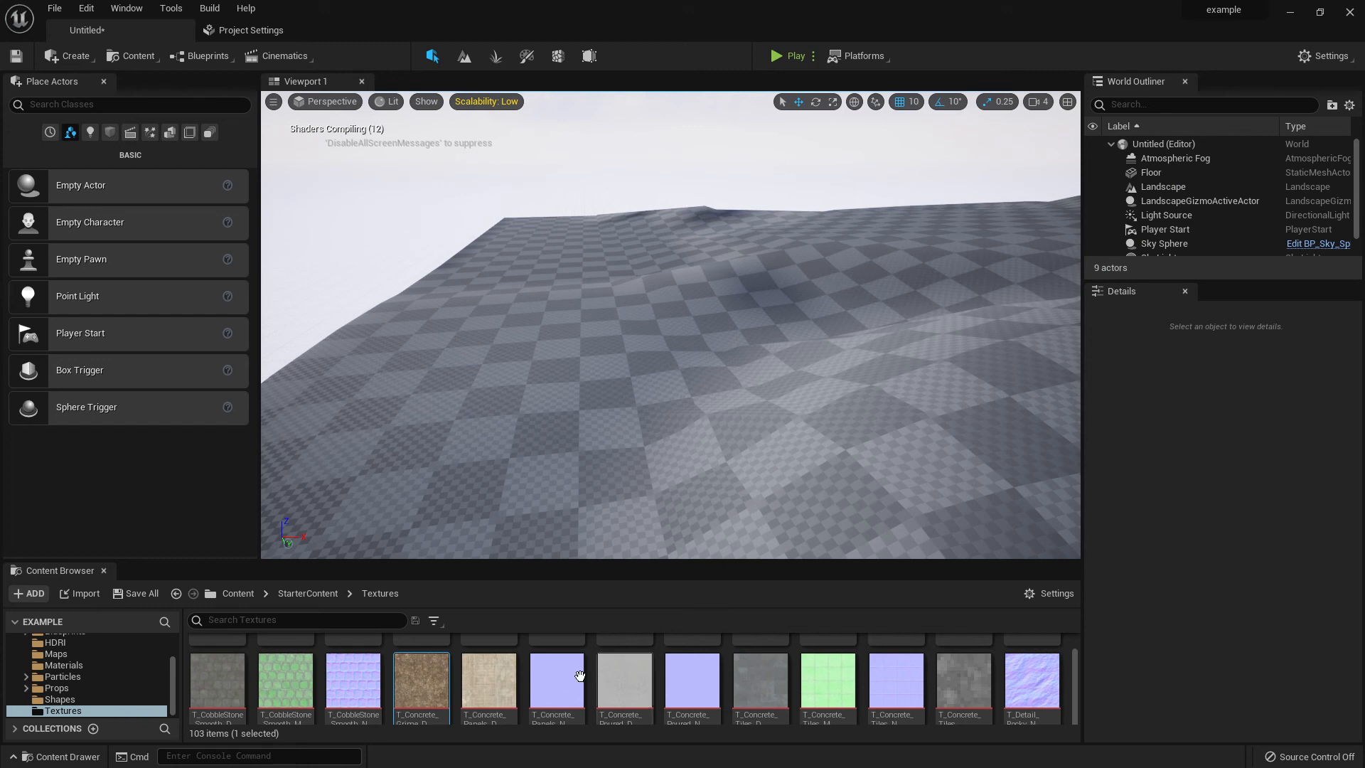
# Step: Assign the map_layer material from the Content folder as the Landscape actor's landscape material
pyautogui.click(245, 595)
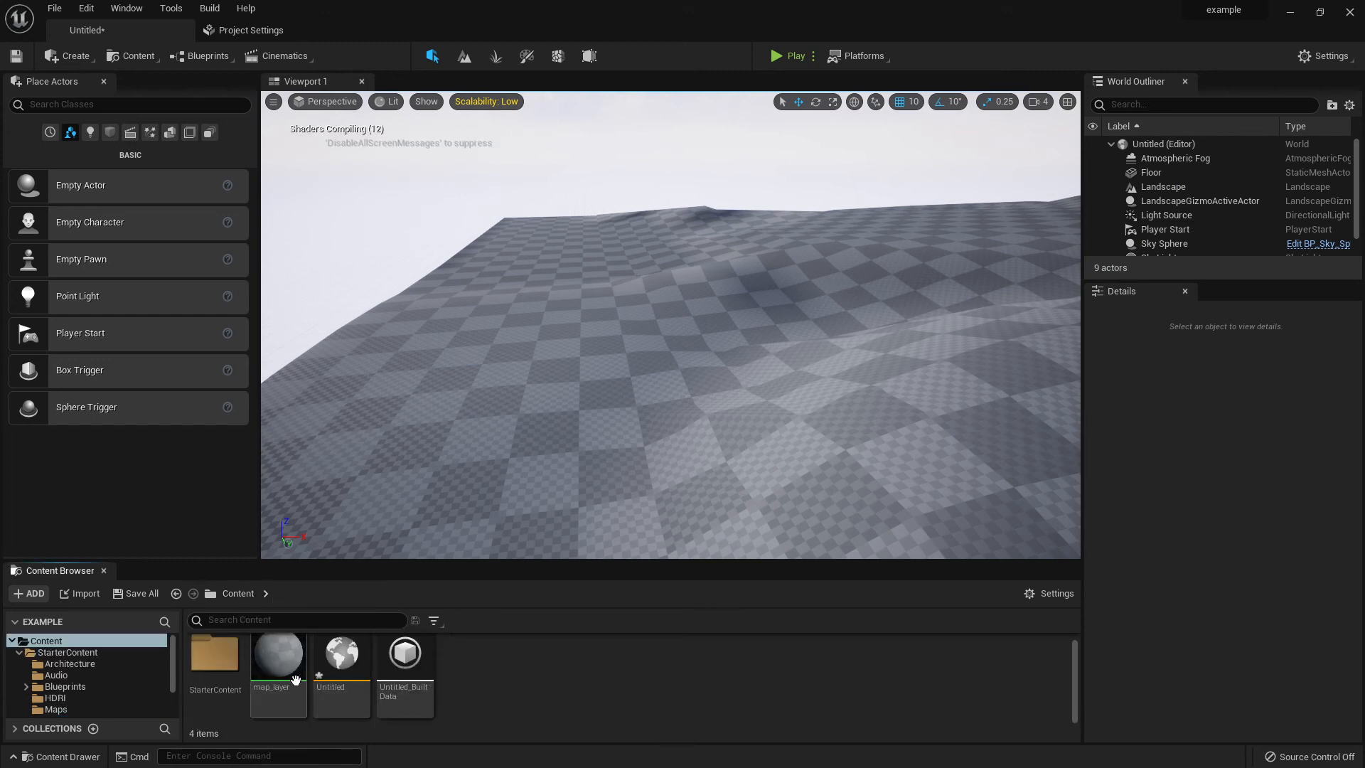
pyautogui.click(277, 691)
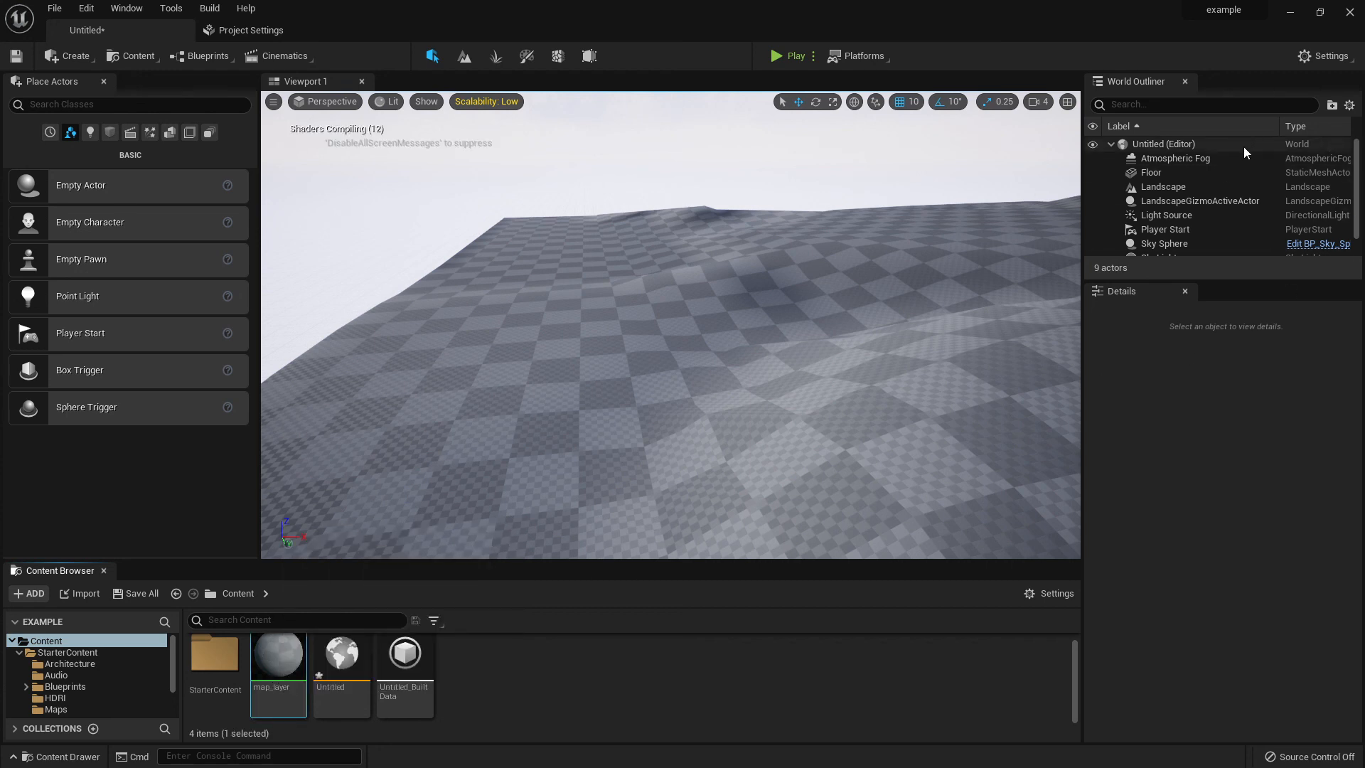
pyautogui.click(1139, 190)
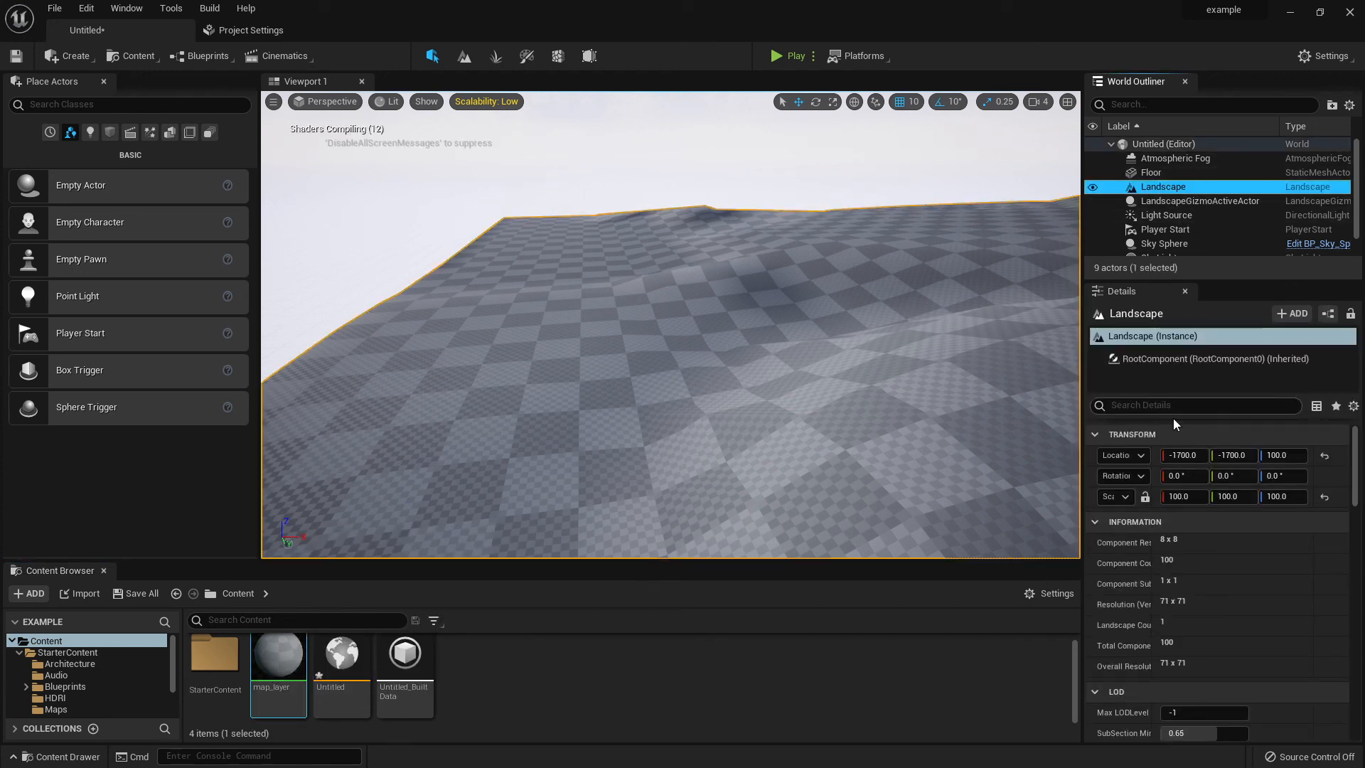
pyautogui.scroll(-8, 1201, 574)
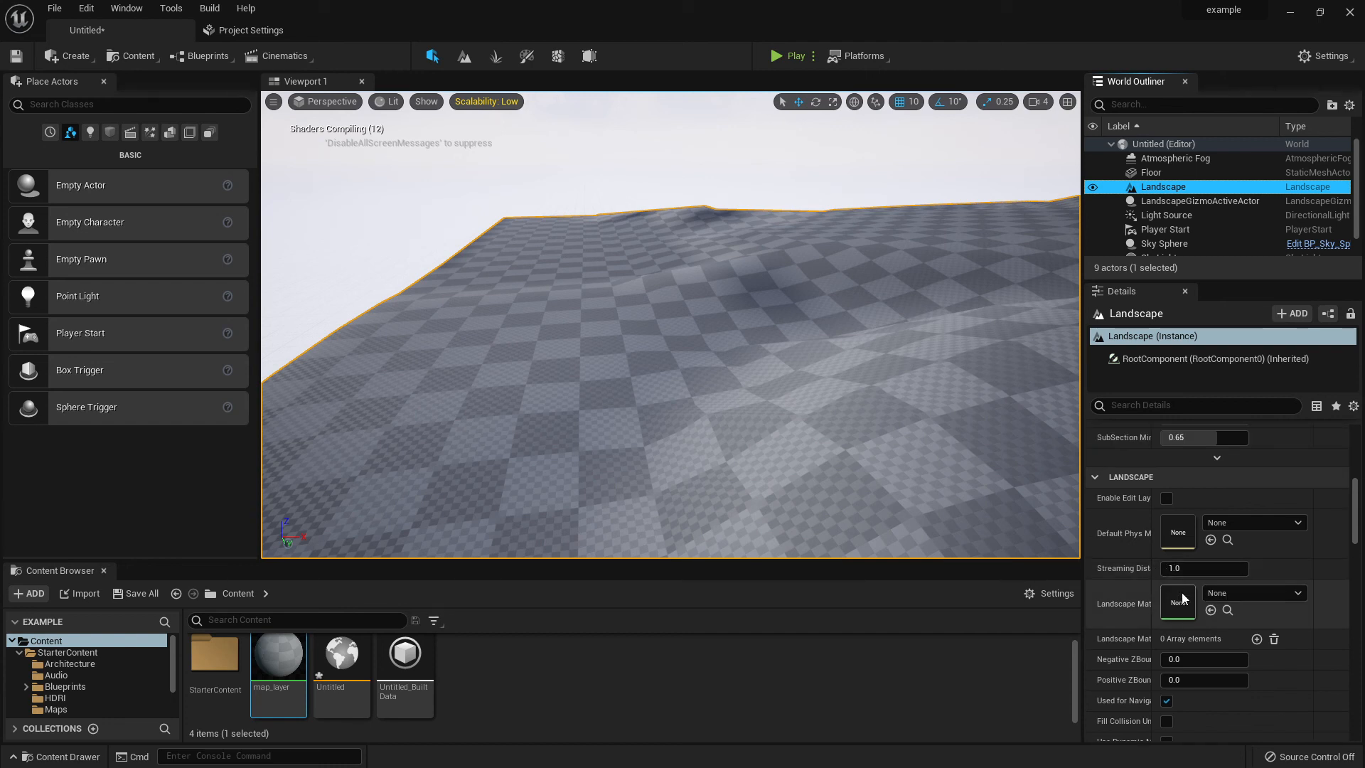
pyautogui.moveTo(1144, 609); pyautogui.dragTo(1168, 604)
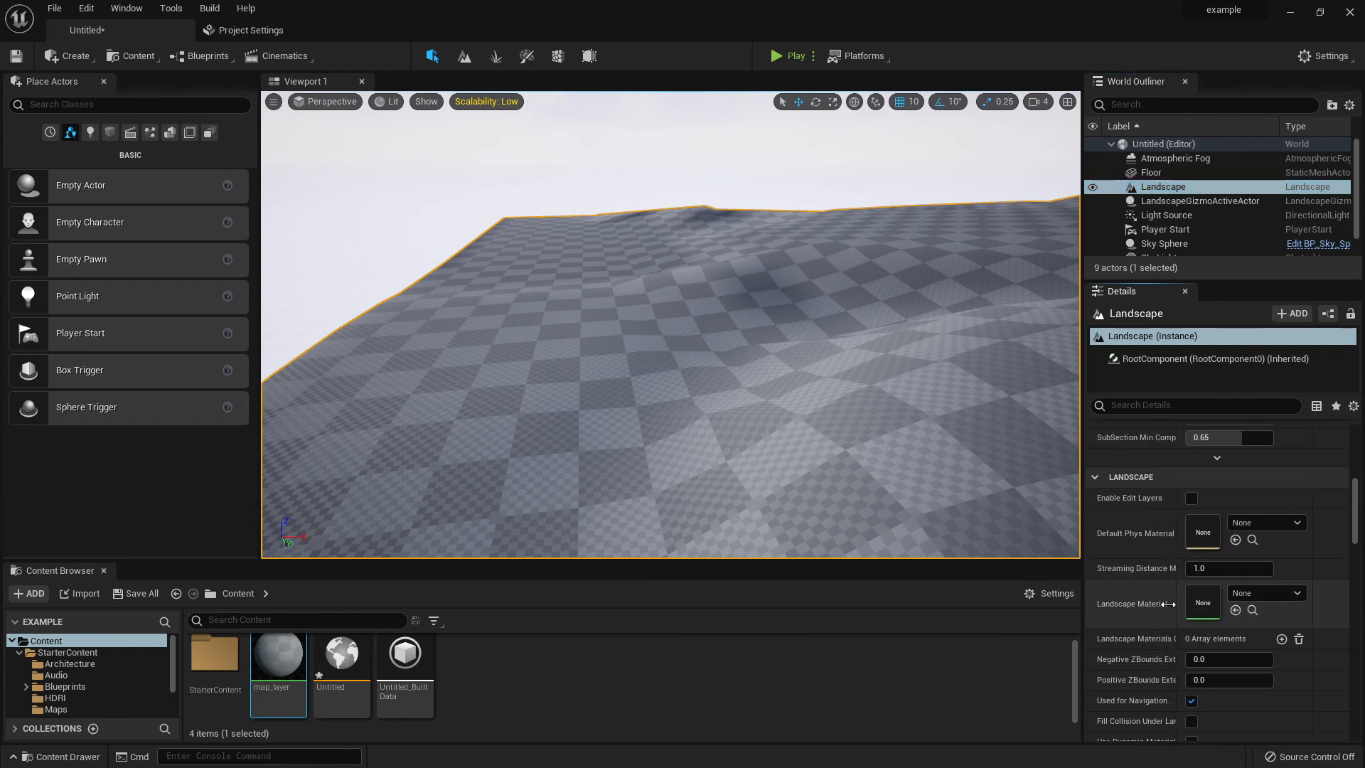
pyautogui.click(1297, 594)
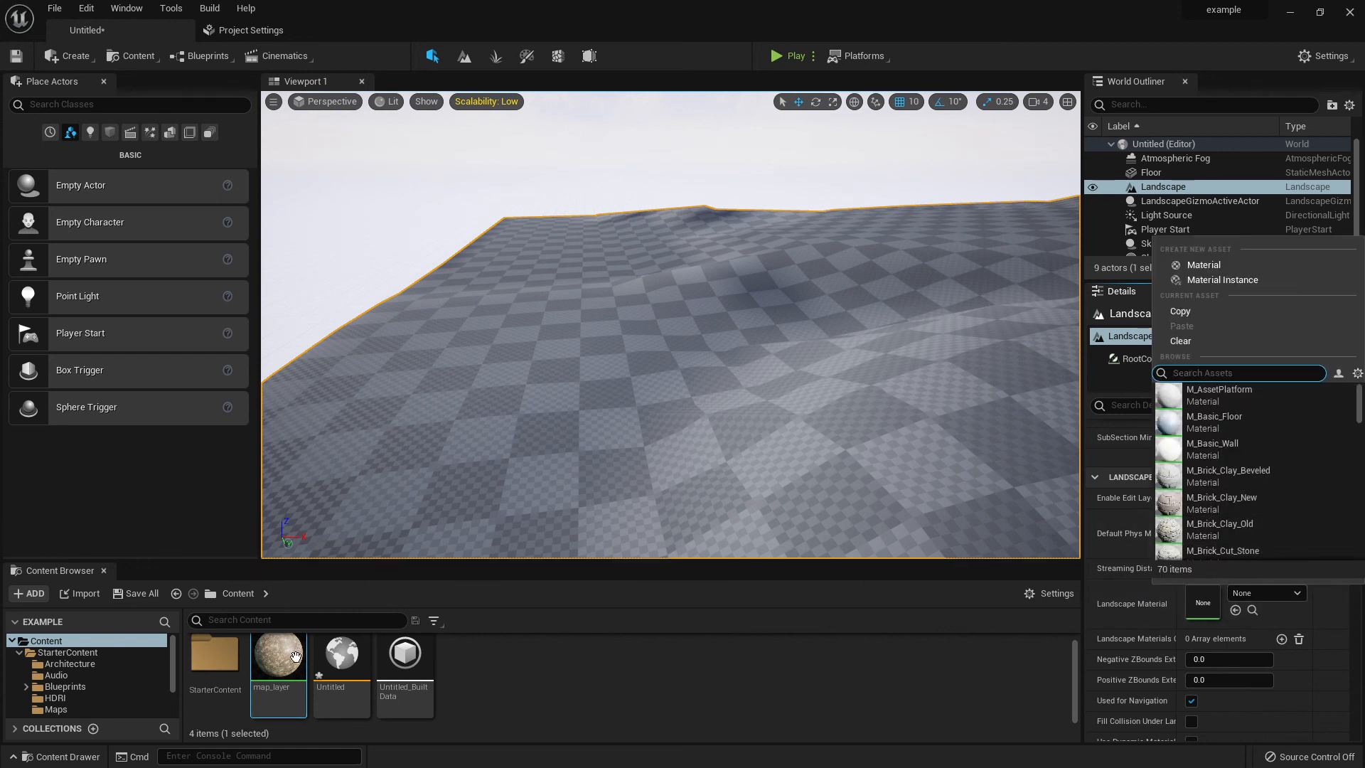
pyautogui.click(1234, 611)
pyautogui.click(1234, 610)
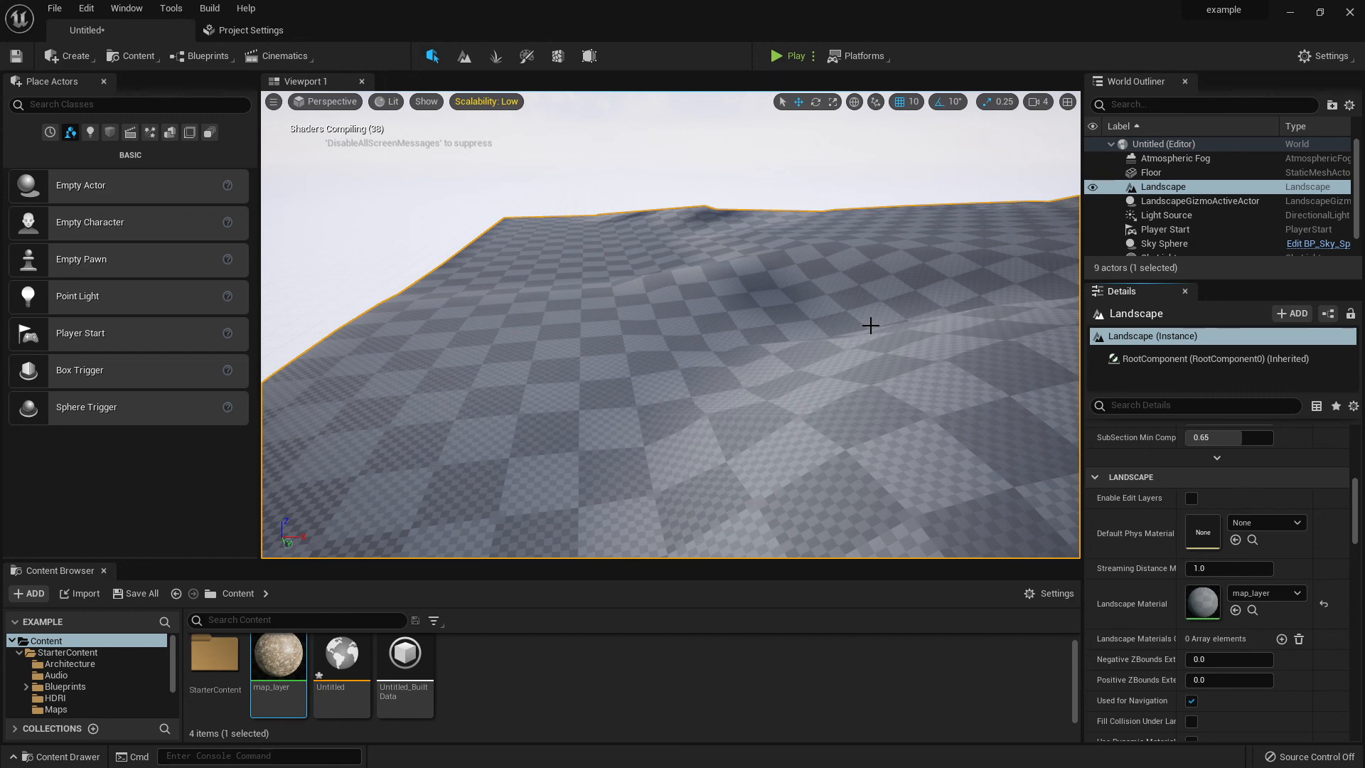
pyautogui.rightClick(295, 163)
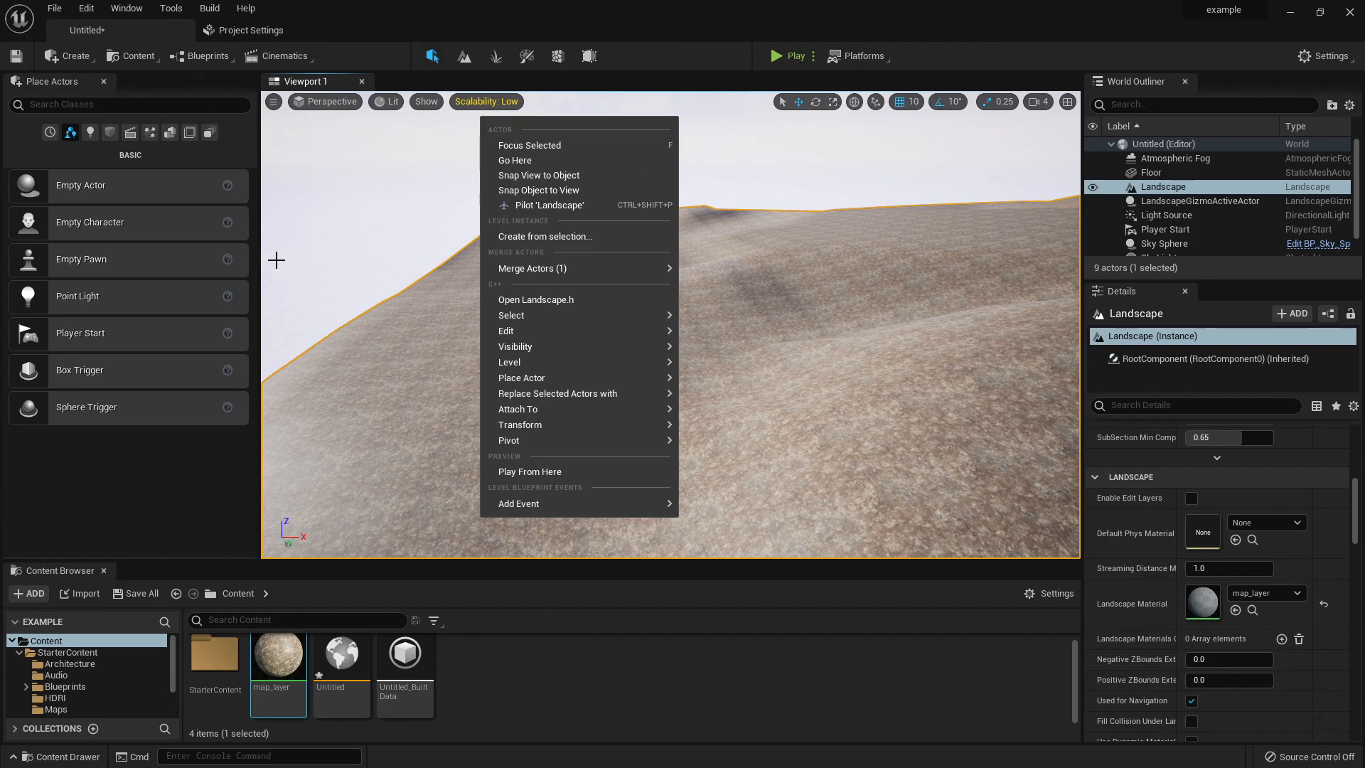